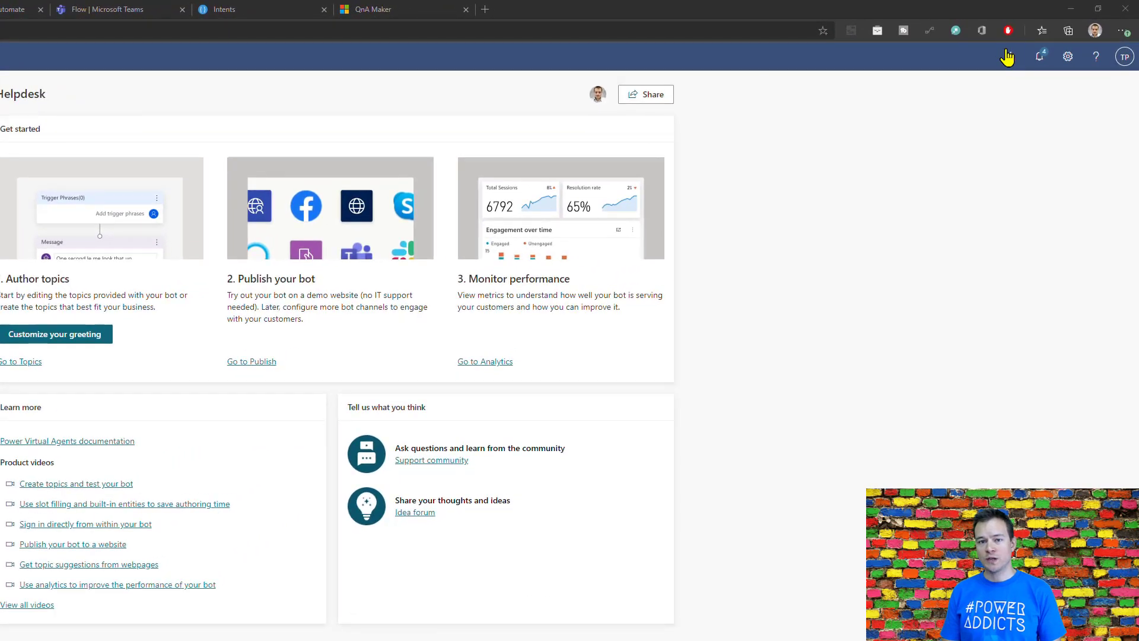
Step: View the list of bots in the PVA-EU environment, and open the settings of the Helpdesk bot
click(1008, 57)
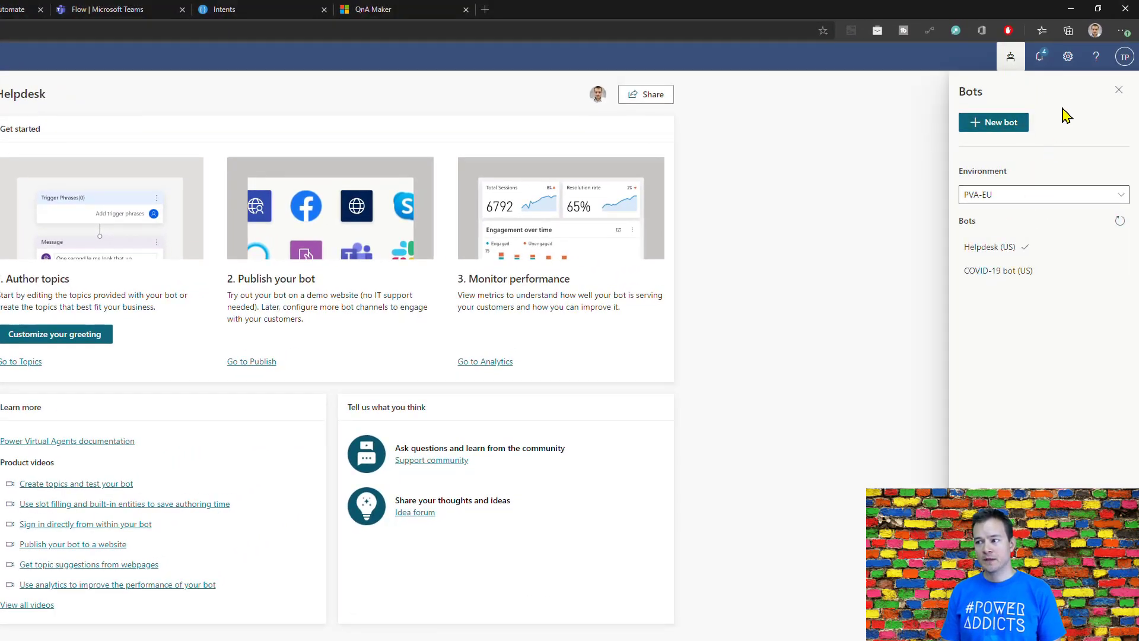
click(1068, 59)
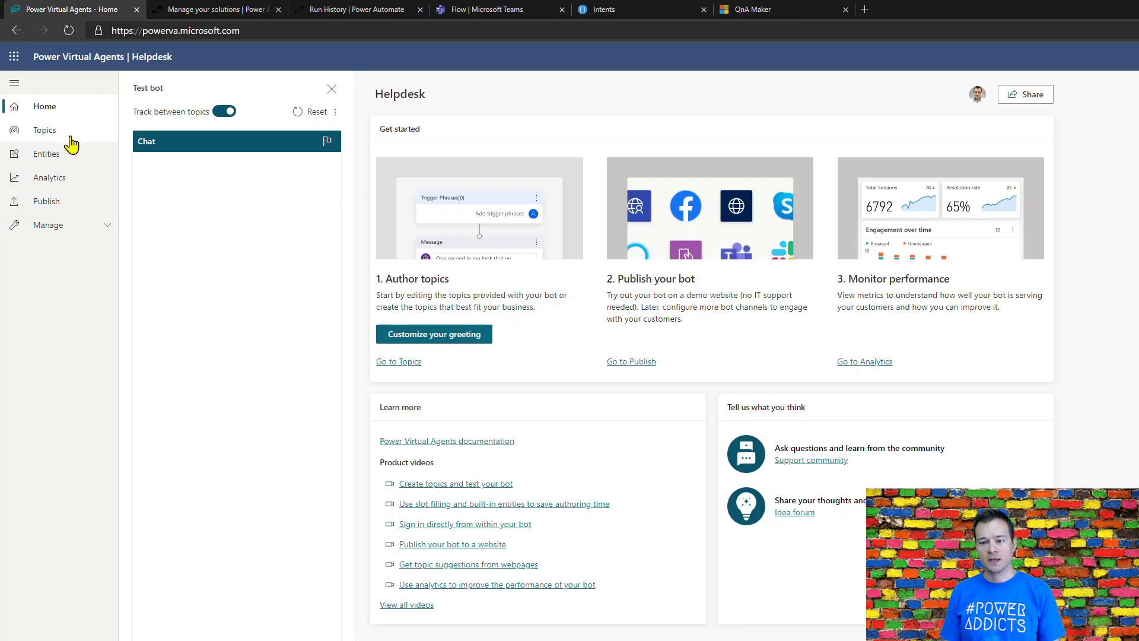
Step: Open the Helpdesk (LUIS) topic from the bot's topics and show its conversation in the authoring canvas
click(50, 135)
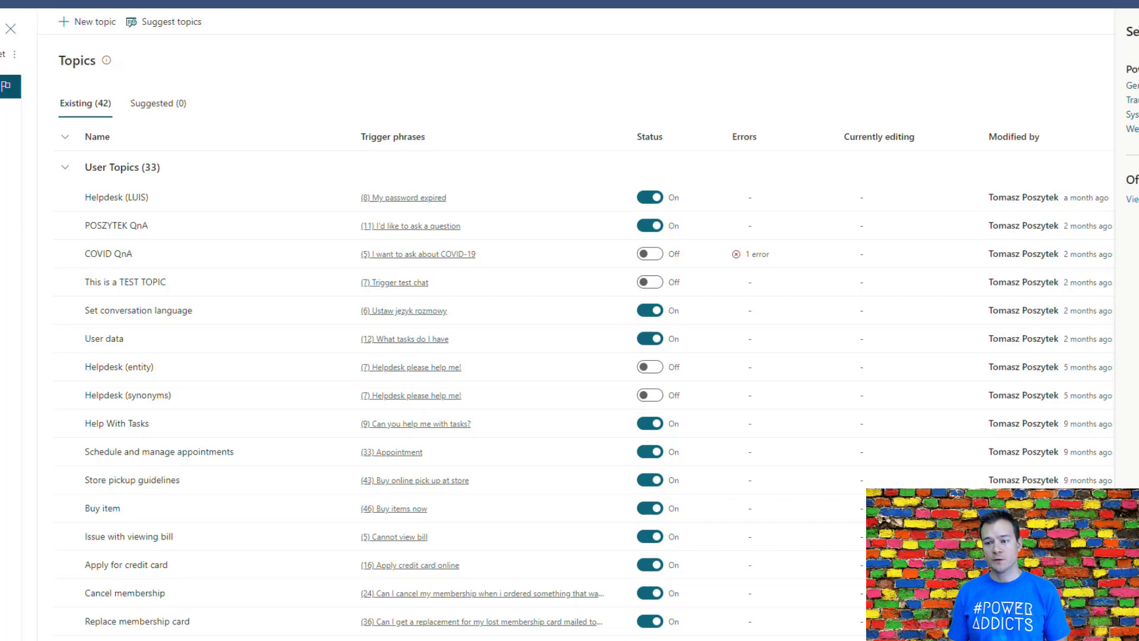
mouse_move(309, 199)
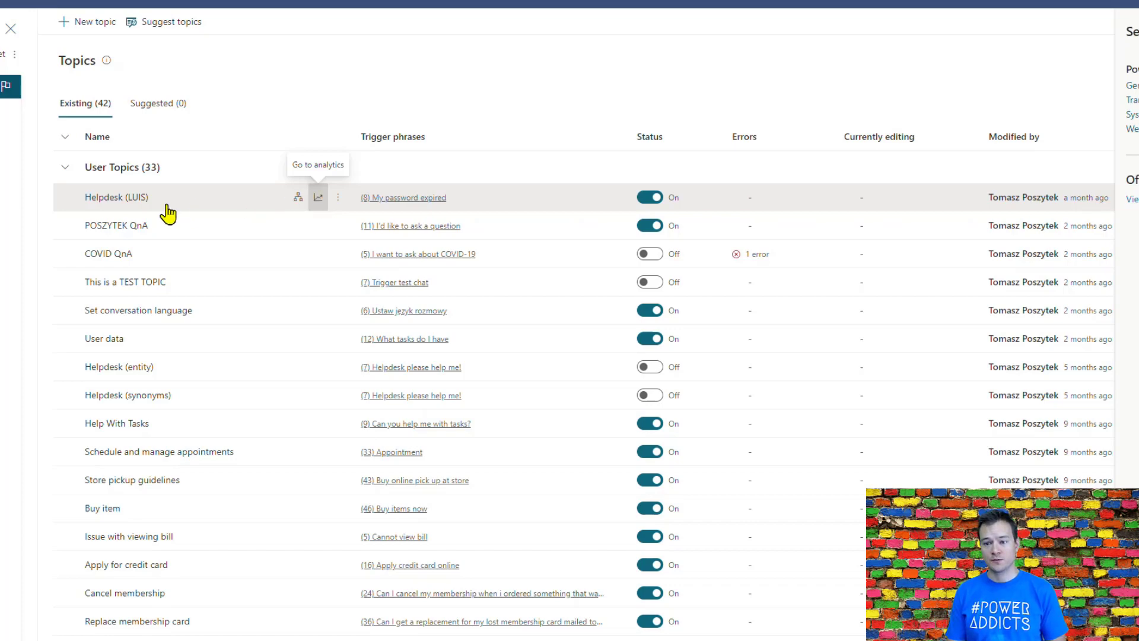
click(129, 200)
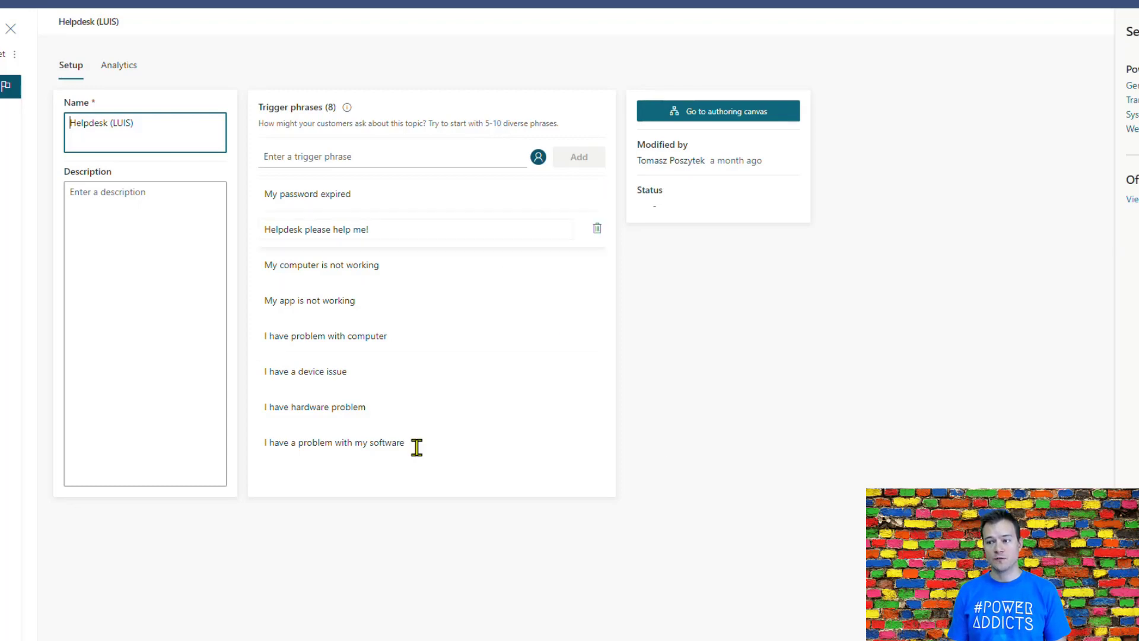
click(738, 115)
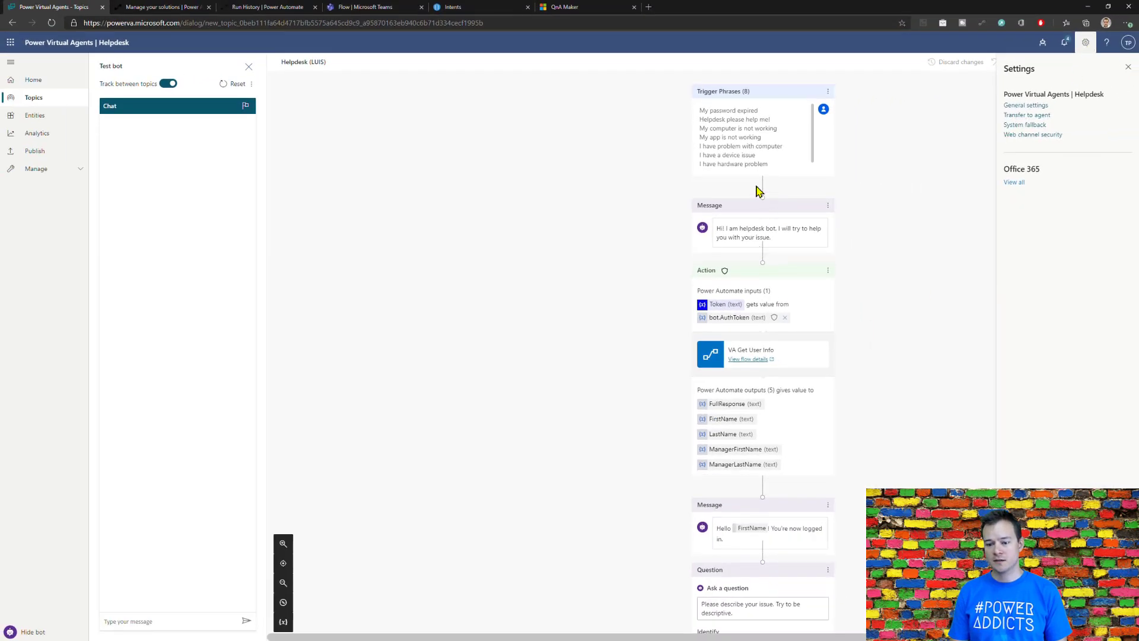
Step: Check the Helpdesk (LUIS) topic for errors with the Topic checker, and close the checker
click(760, 487)
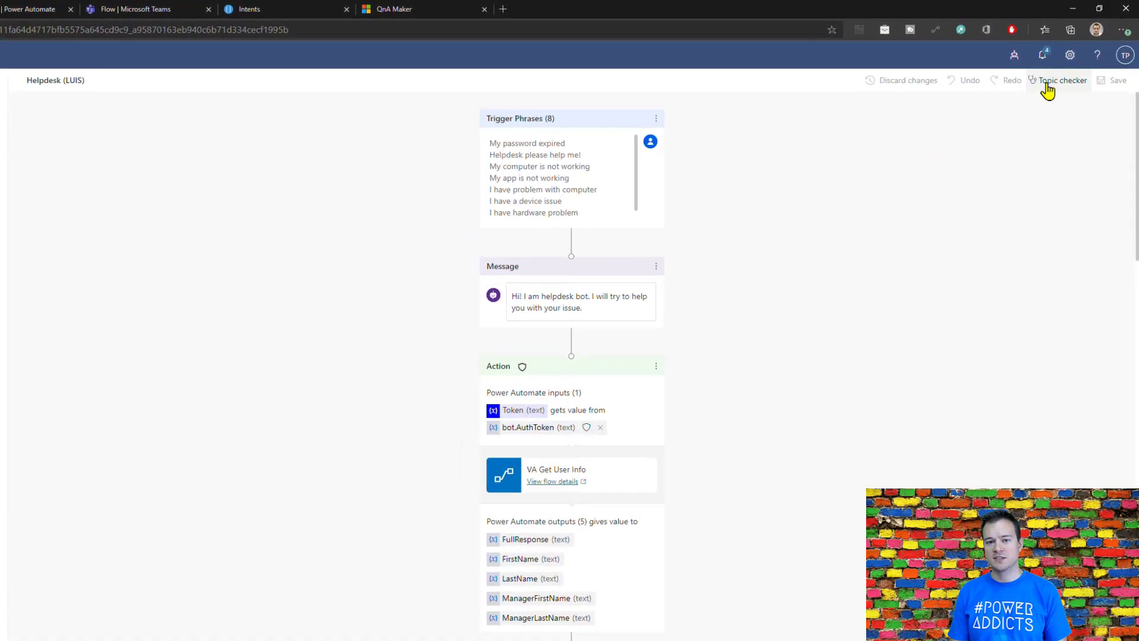
click(1043, 85)
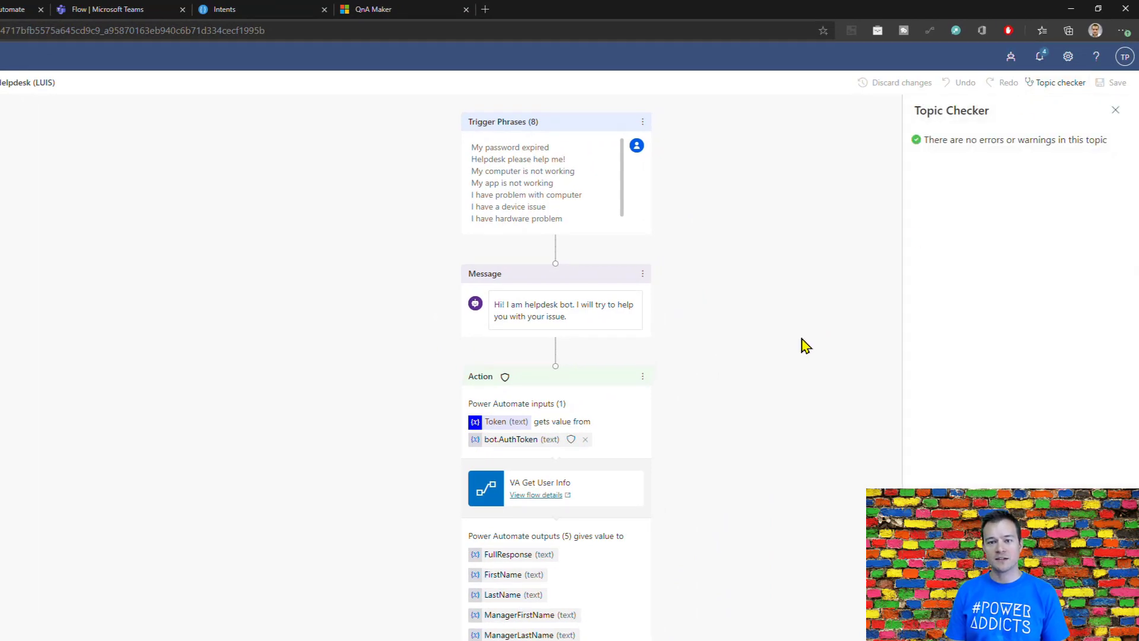
click(1115, 113)
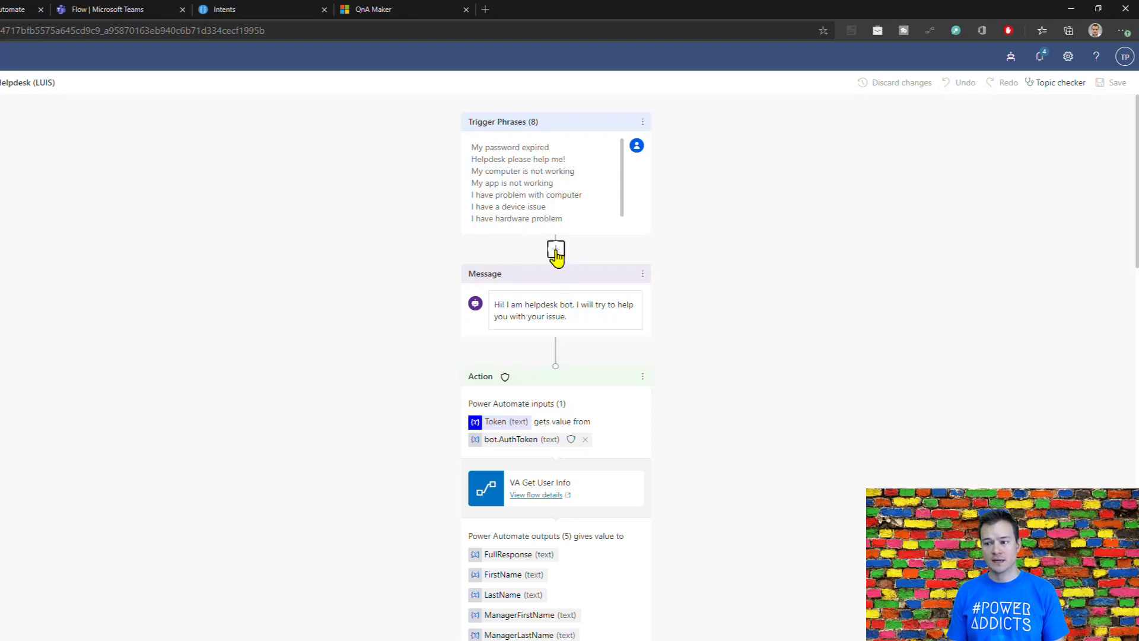
Step: Insert a question node directly below the trigger phrases, and delete that empty node again
click(556, 252)
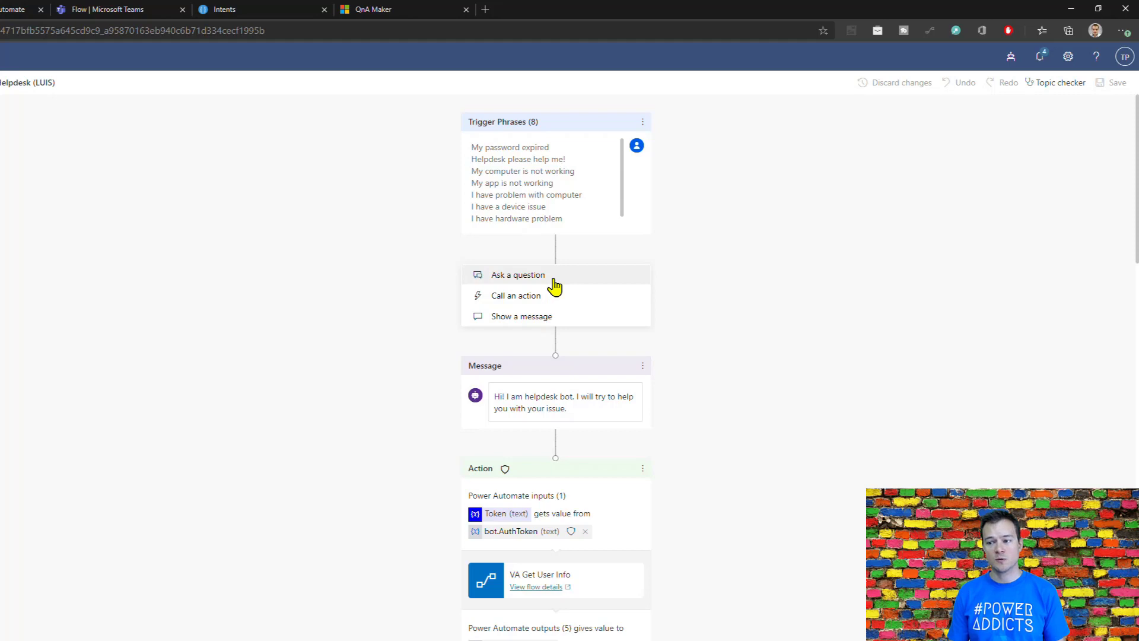
click(555, 286)
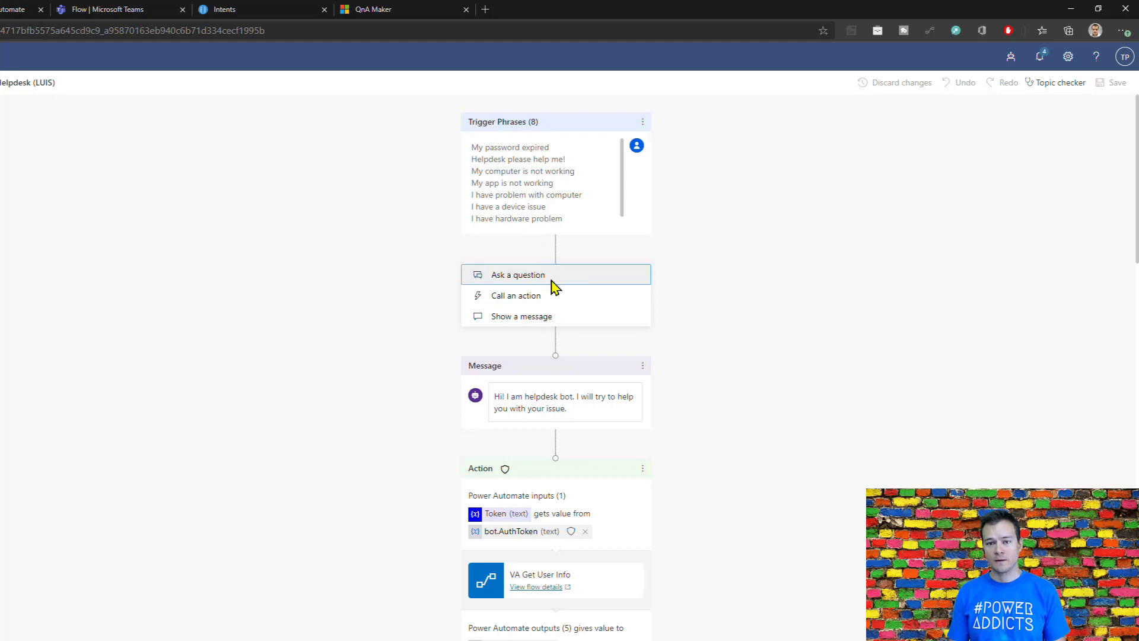
click(552, 279)
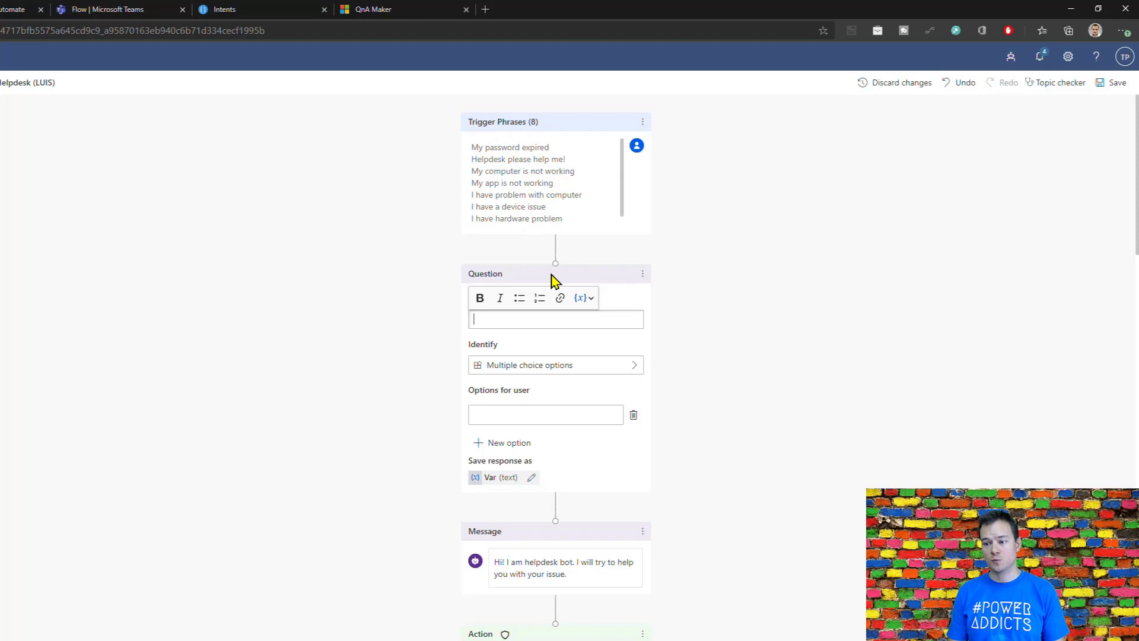
click(641, 283)
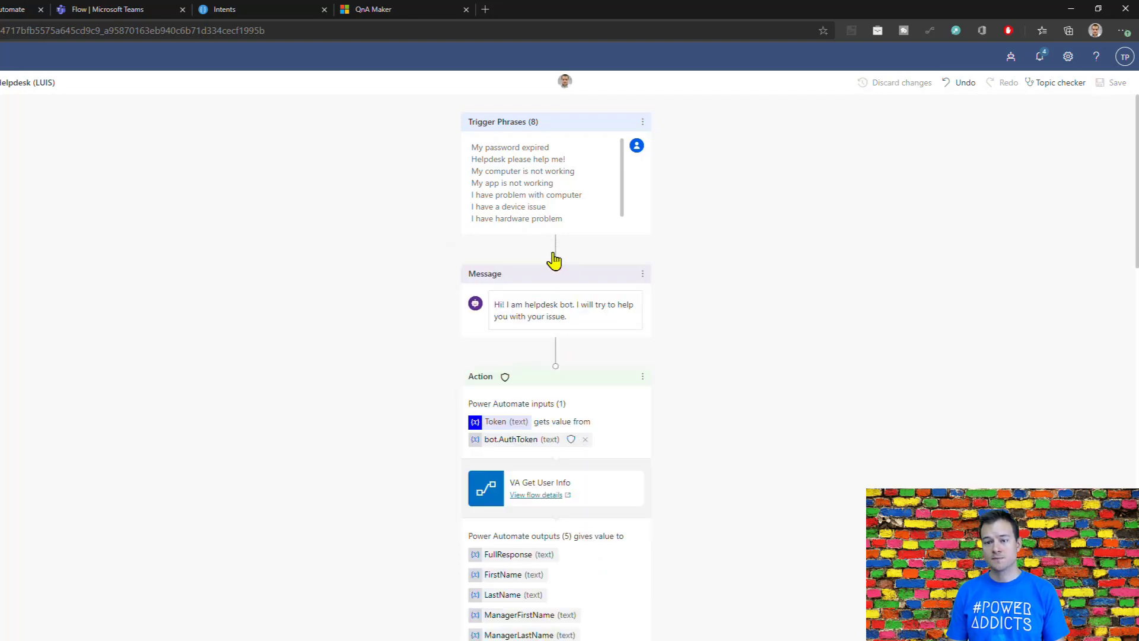
Step: Browse the Power Automate flows that can be called as an action directly below the trigger phrases, without adding one
click(557, 251)
click(557, 251)
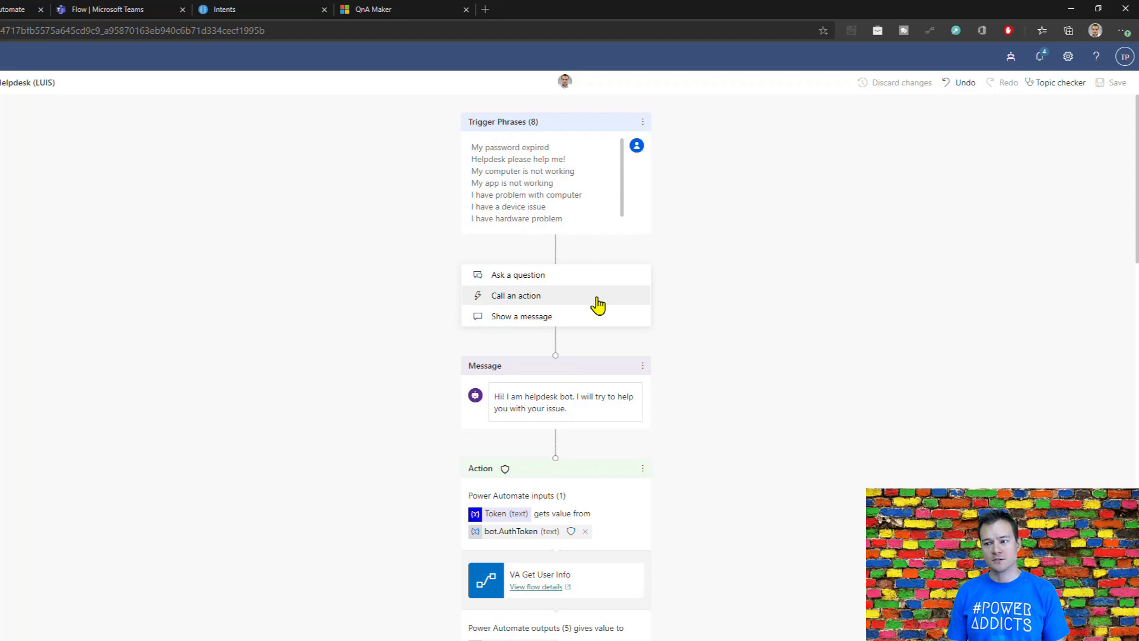
click(509, 297)
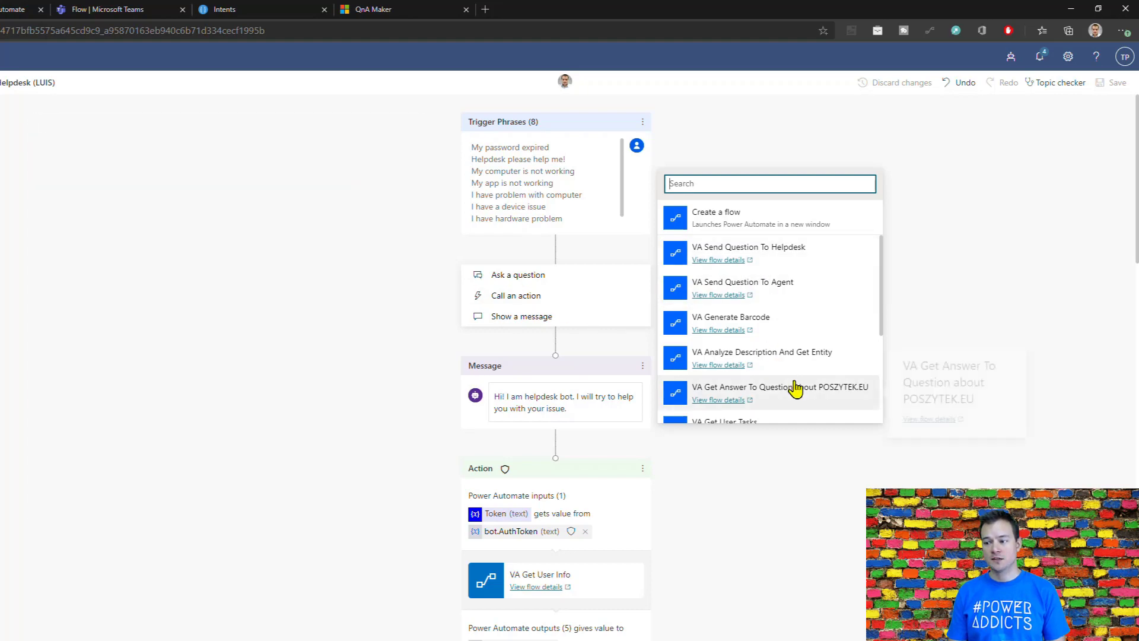
scroll(795, 388, down, 3)
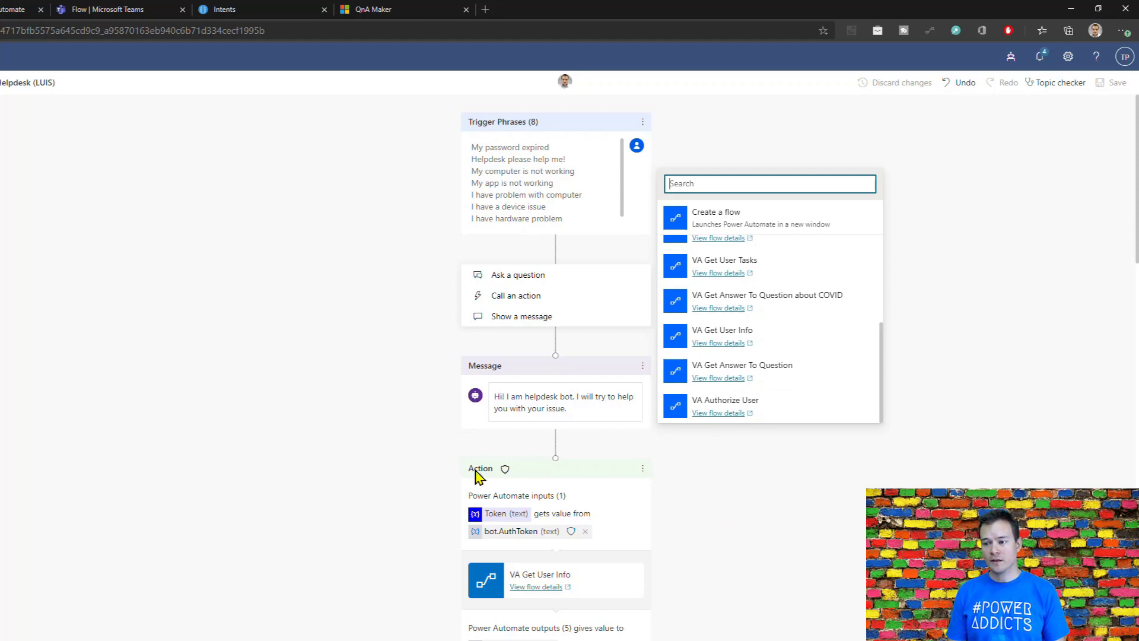
click(341, 515)
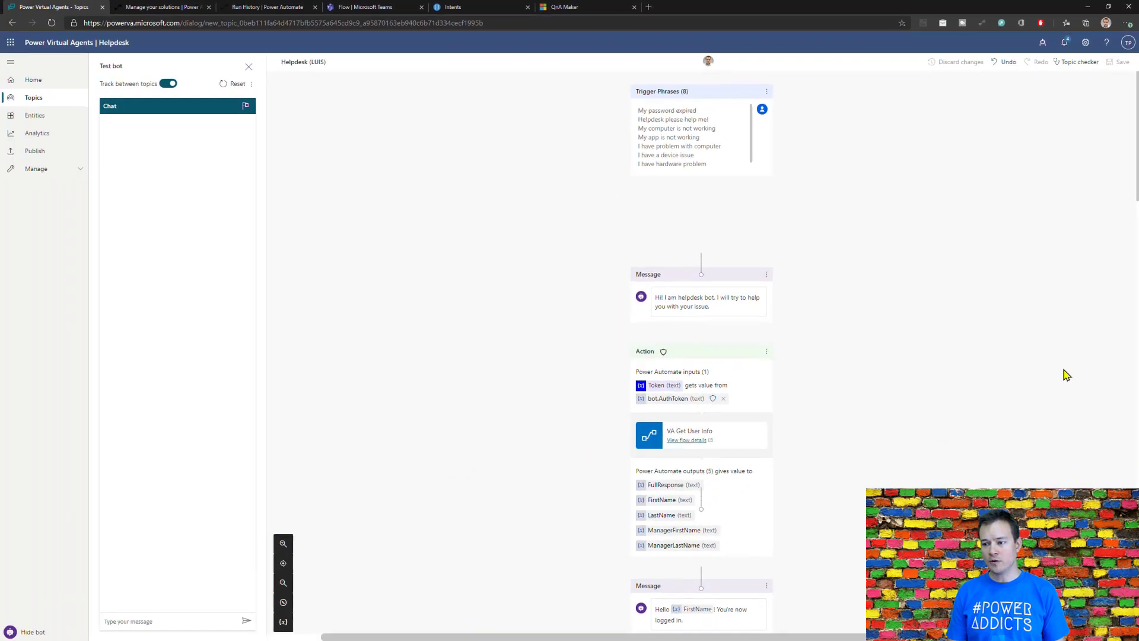
Step: Delete the End node below the "I'm happy it helped you" message
scroll(1015, 407, down, 15)
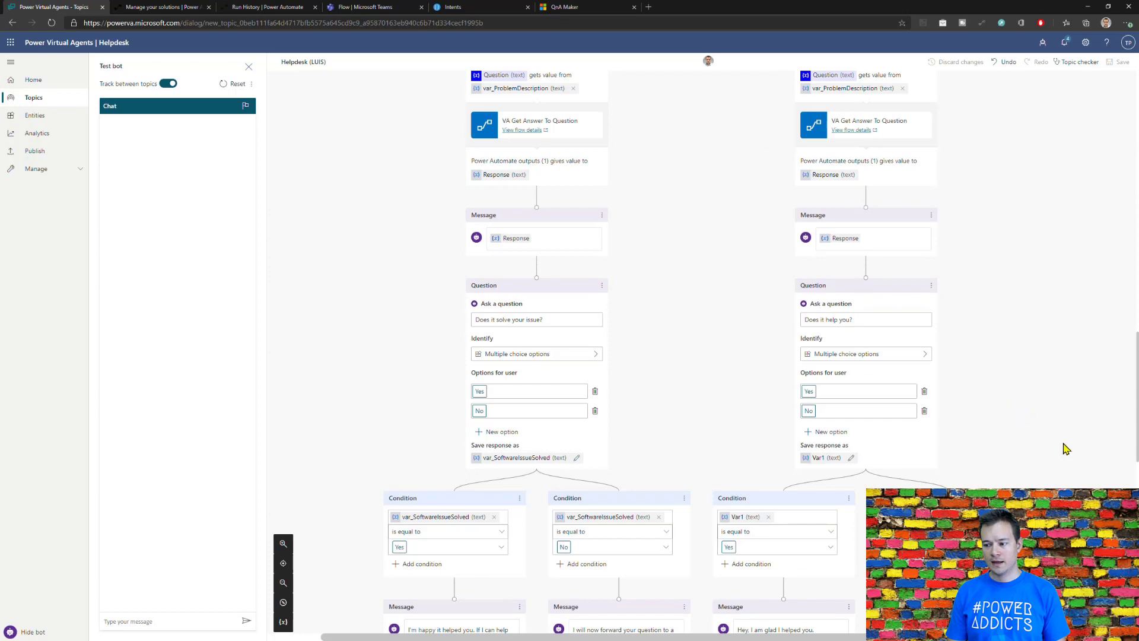
scroll(1066, 451, down, 10)
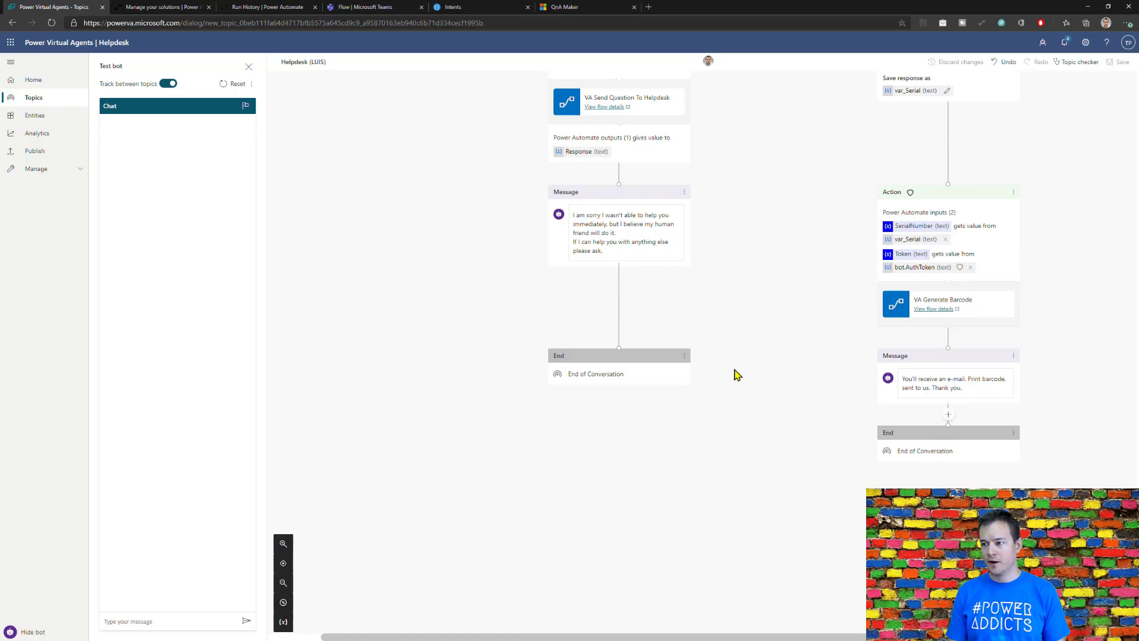
scroll(703, 379, up, 4)
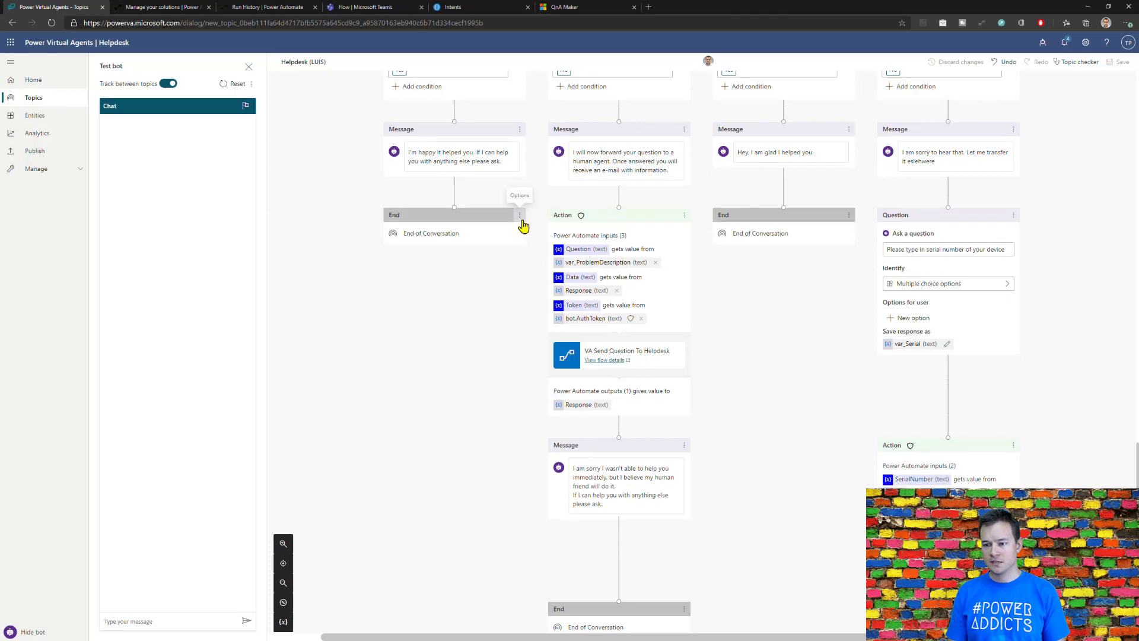
click(519, 217)
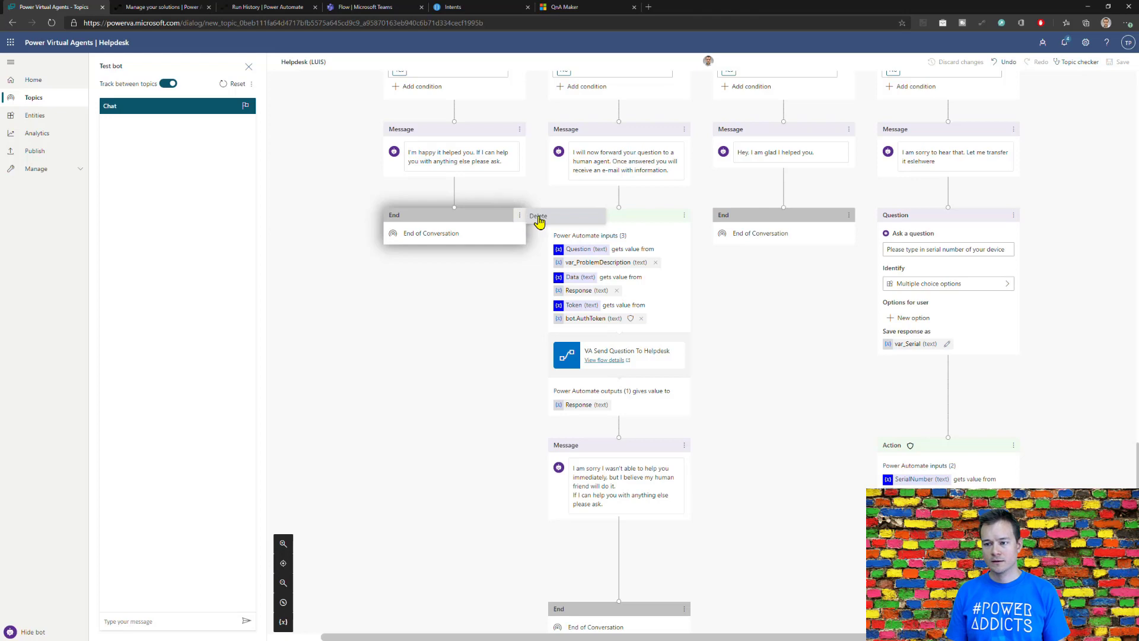
click(538, 217)
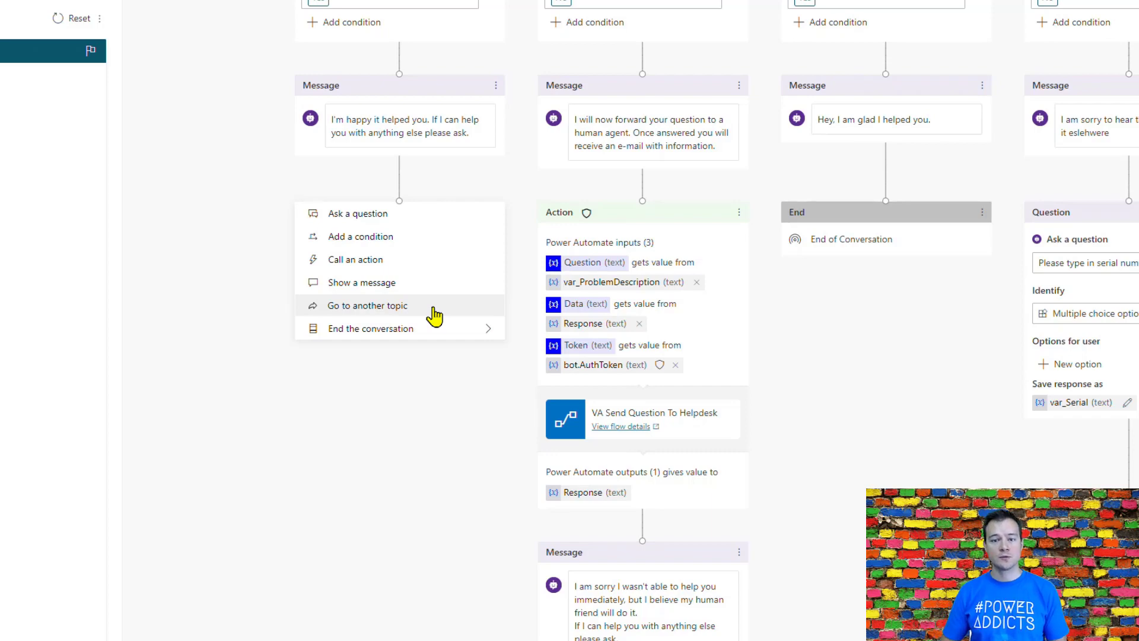
Step: Browse the topics available for redirection, and end the "I'm happy it helped you" branch with End with survey instead
click(434, 309)
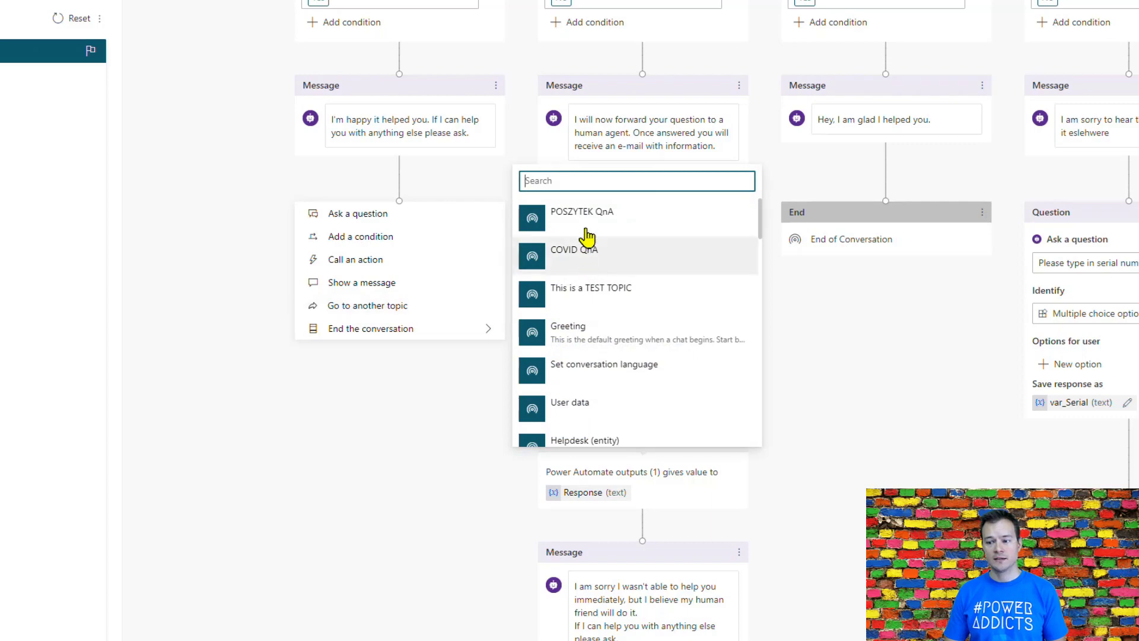
scroll(585, 344, down, 5)
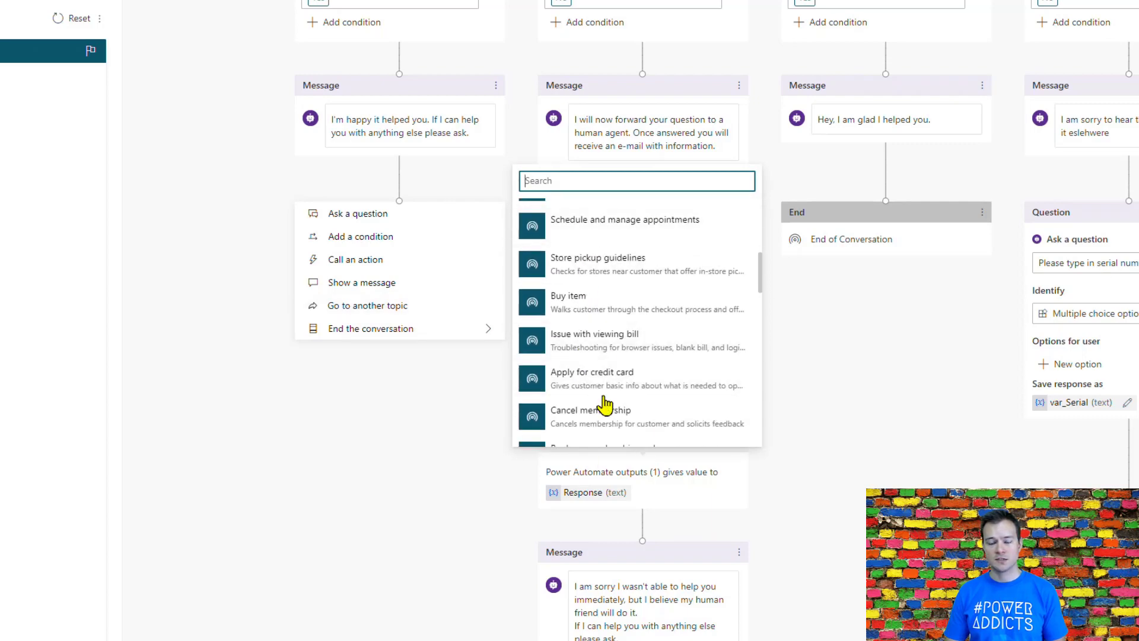
mouse_move(587, 323)
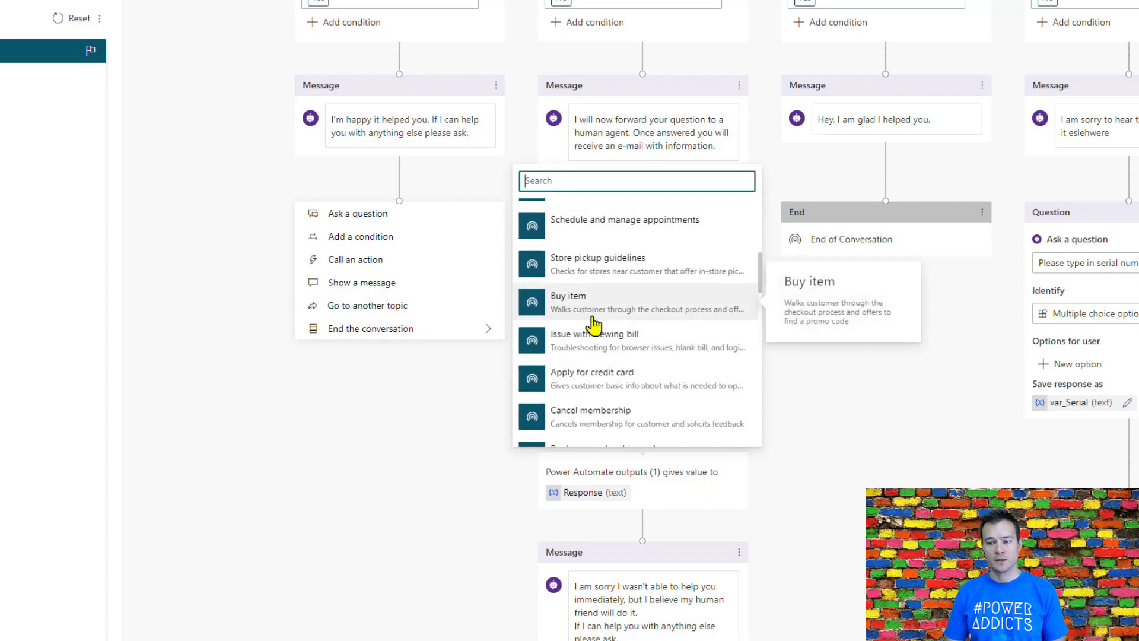
click(407, 330)
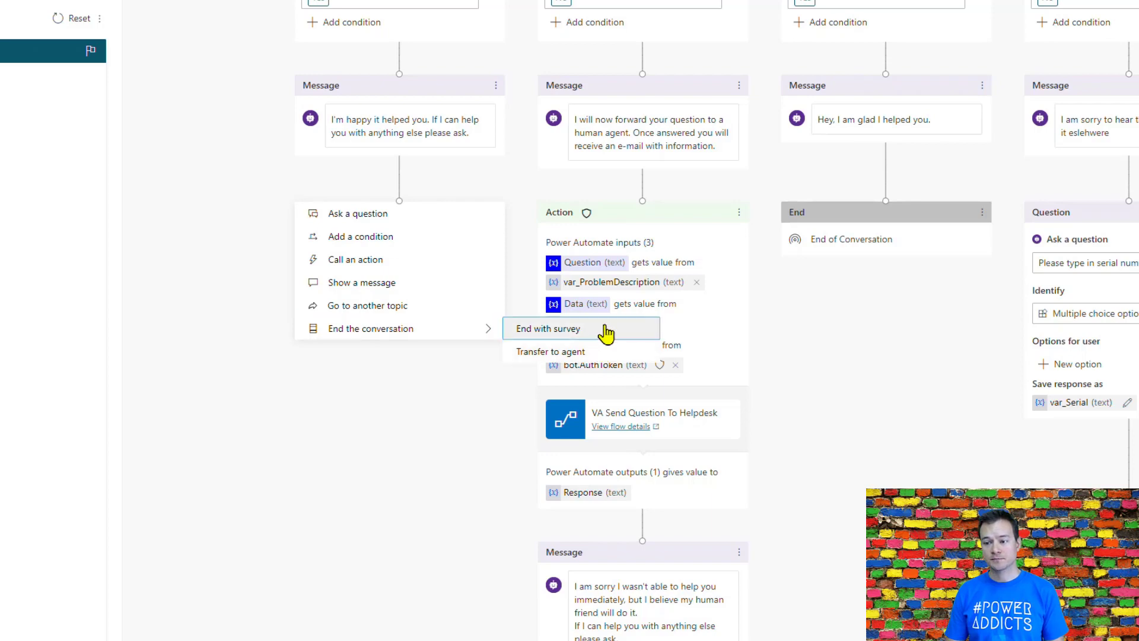
key(Return)
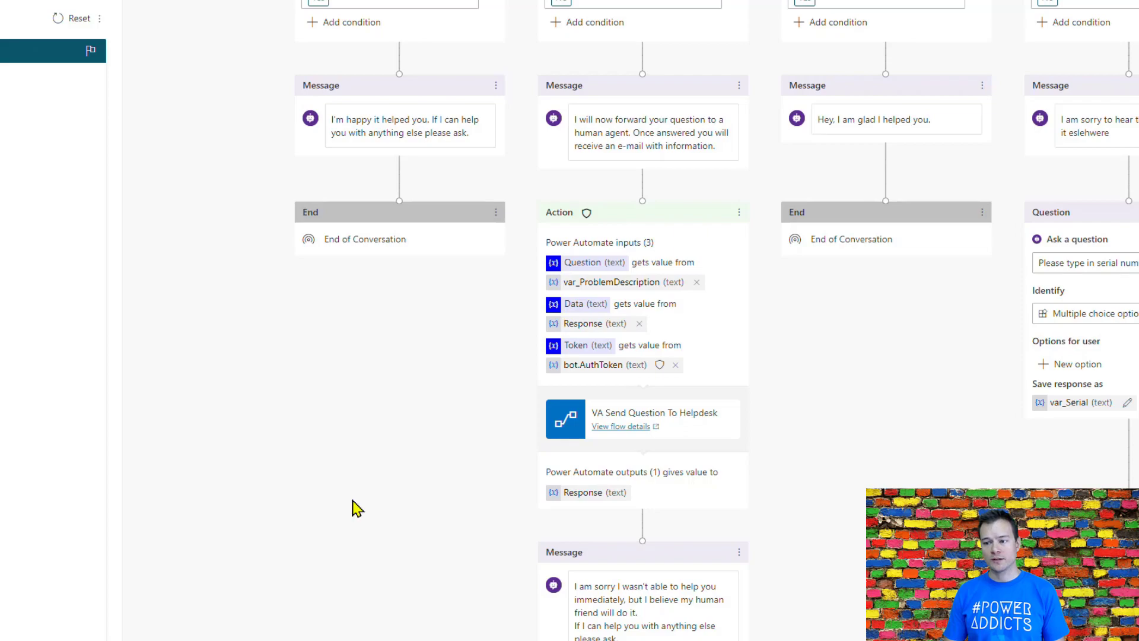
Step: Try reconnecting the var_SoftwareIssueSolved equals Yes condition to the "I am sorry to hear that" message, and undo the change
scroll(356, 509, up, 5)
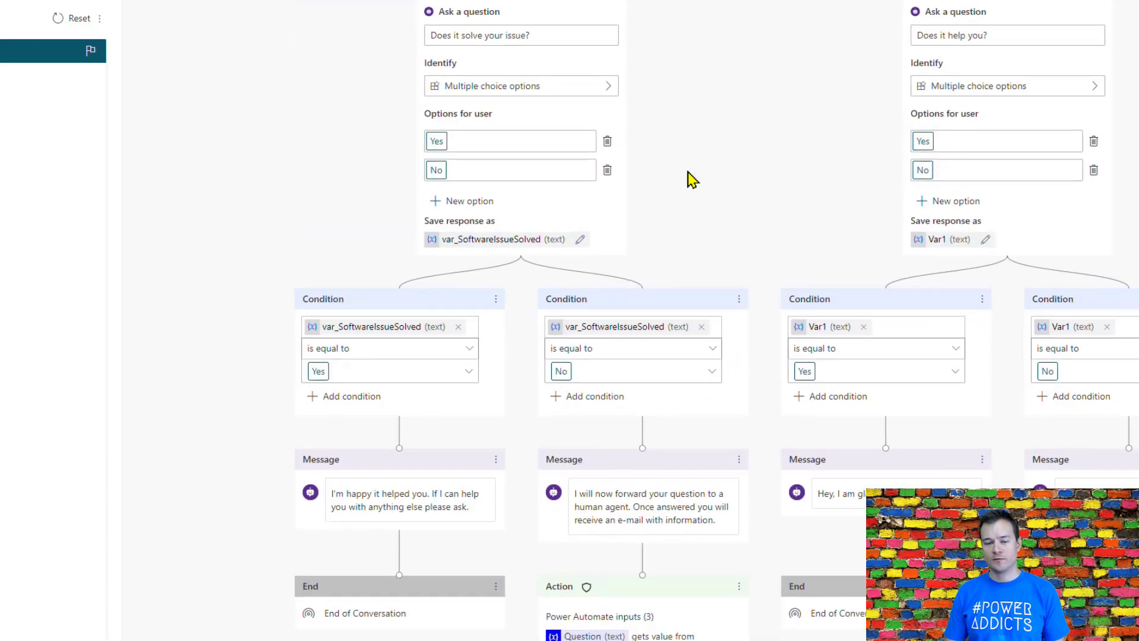
scroll(629, 102, up, 15)
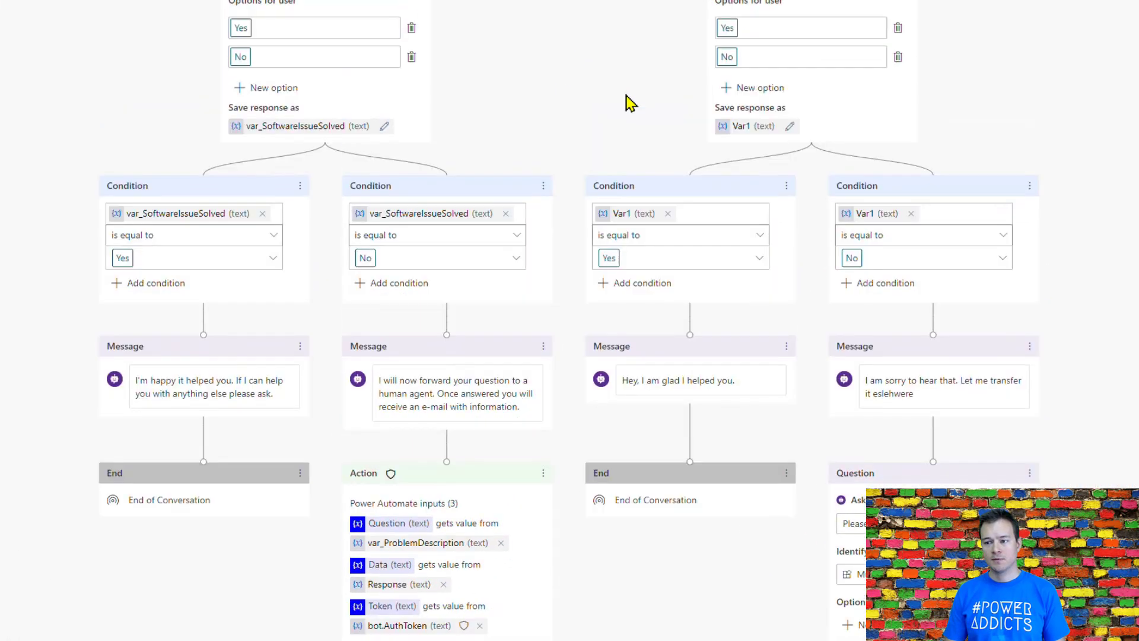
scroll(625, 96, up, 12)
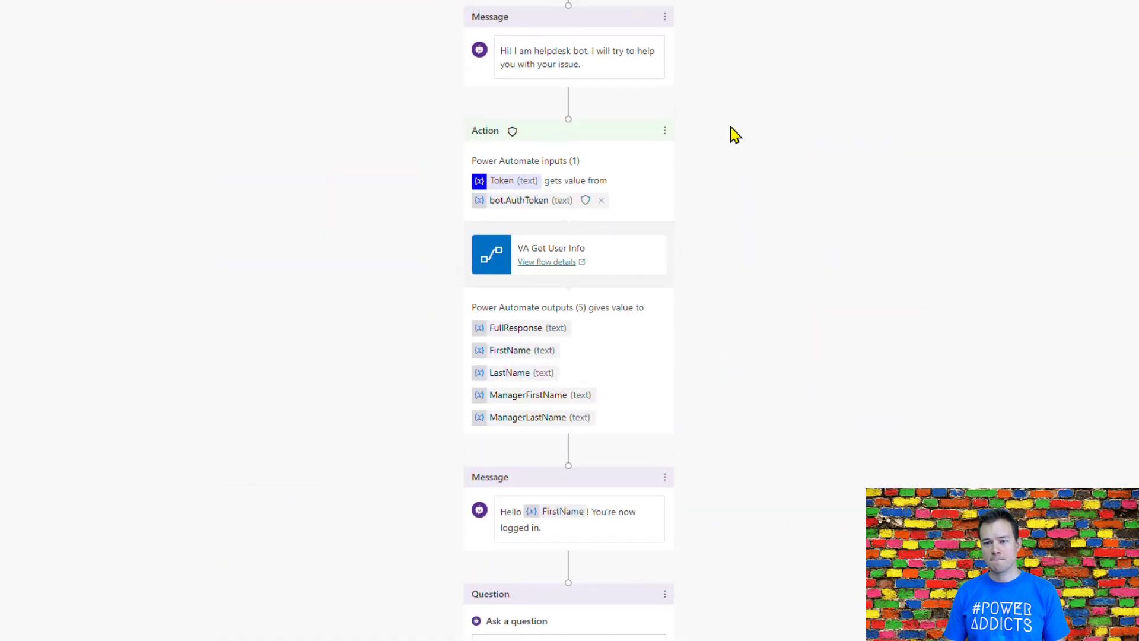
scroll(736, 135, down, 4)
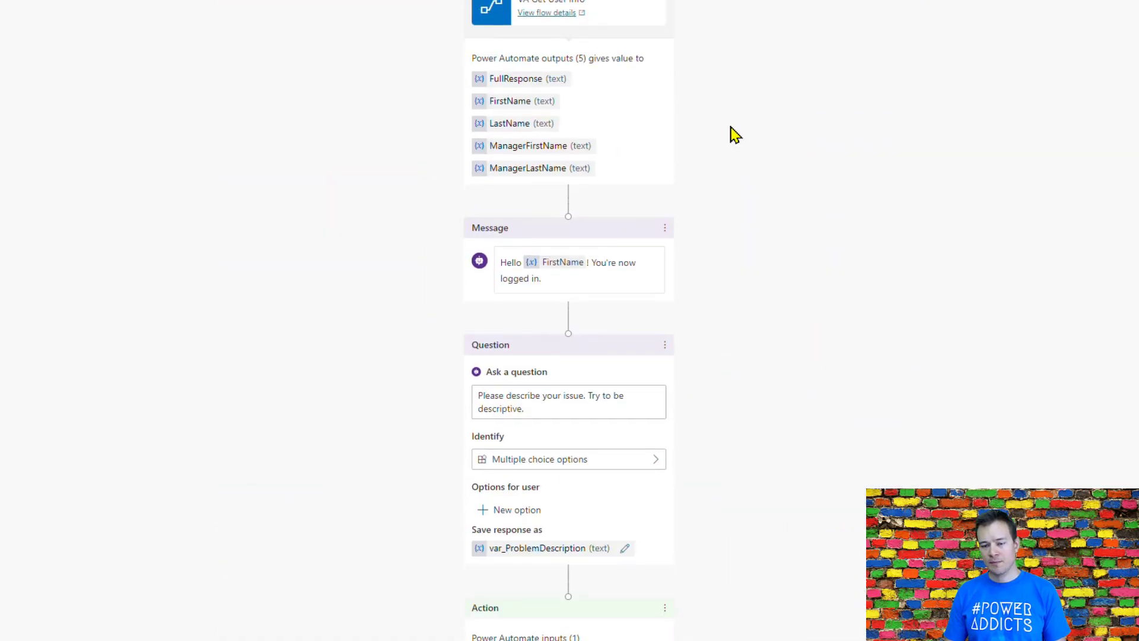
scroll(736, 136, down, 20)
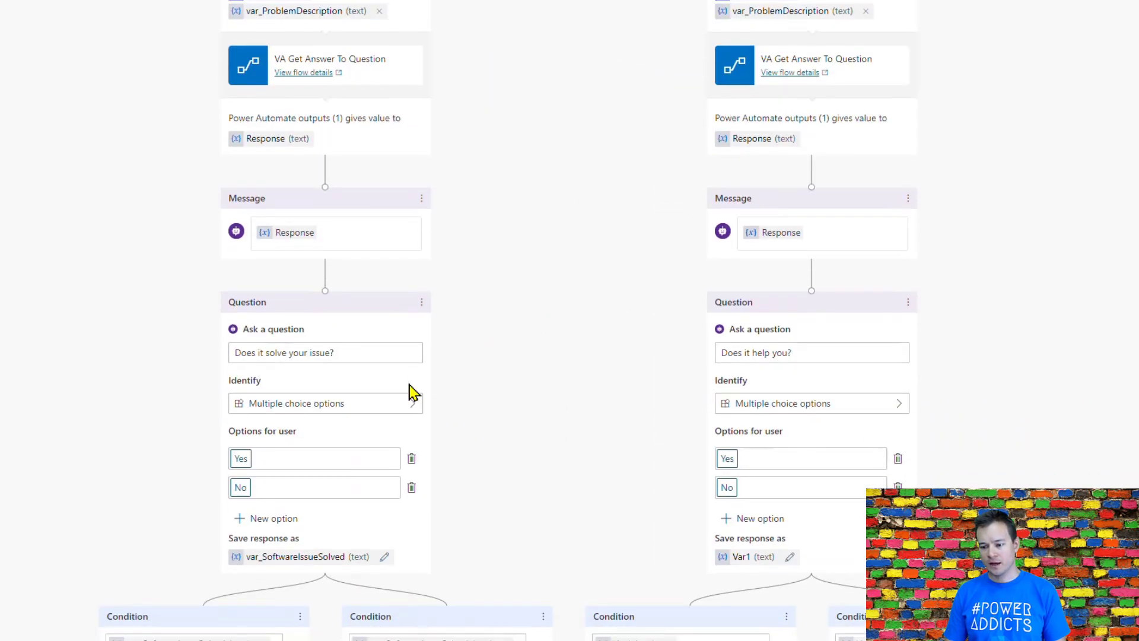
scroll(419, 392, down, 6)
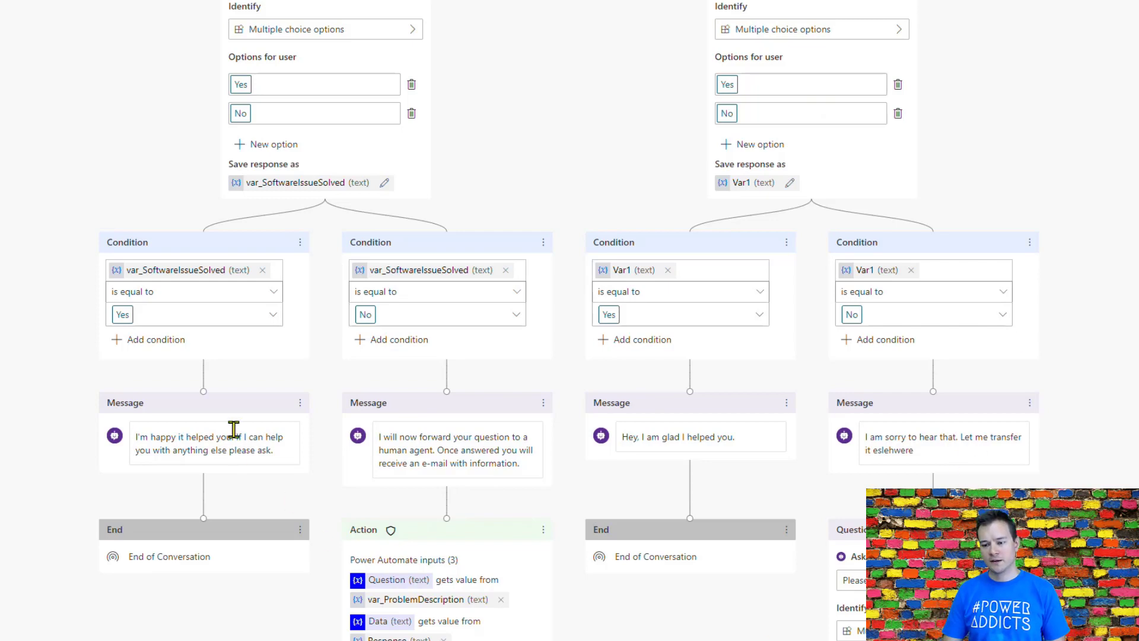
drag(203, 393, 934, 393)
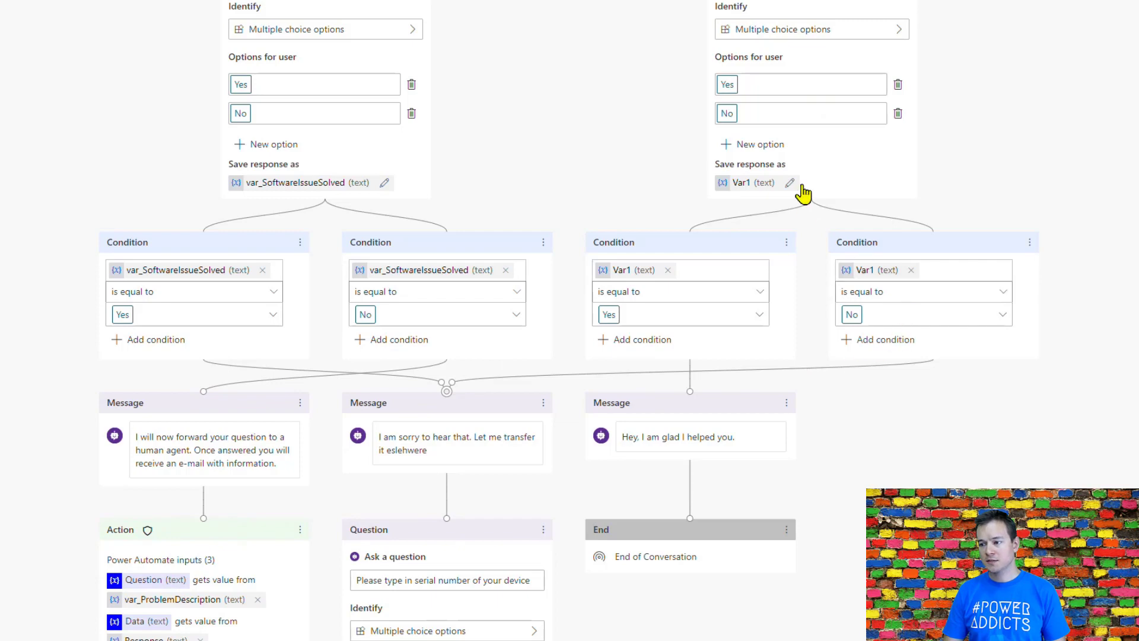
scroll(267, 35, up, 2)
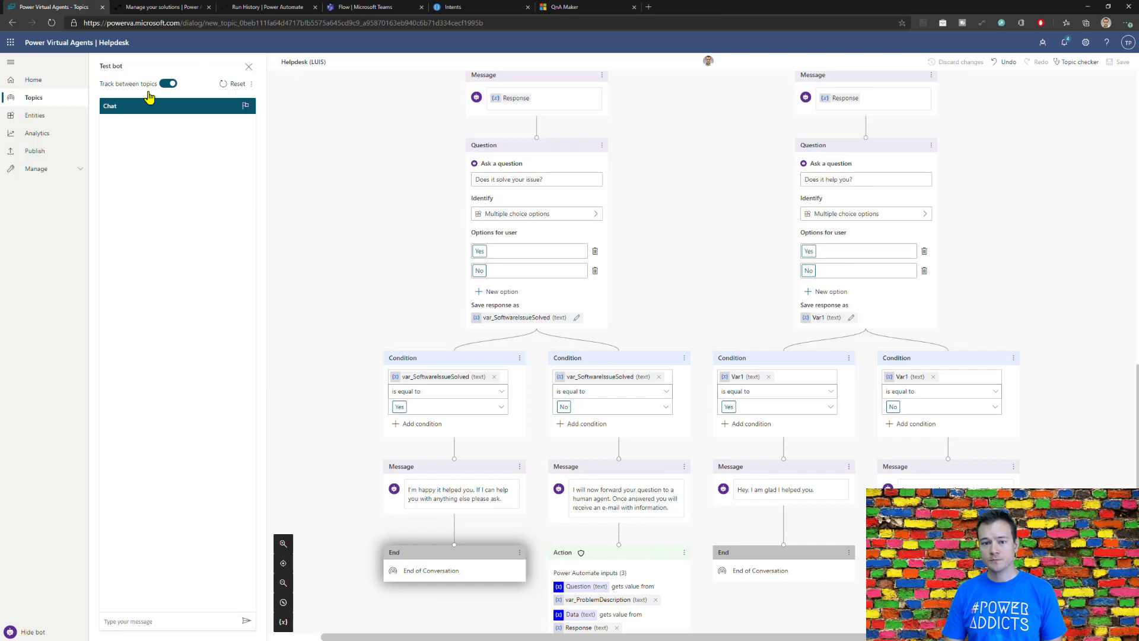
Step: Review the bot's list of entities and examine the usage examples of the prebuilt Age entity
click(36, 118)
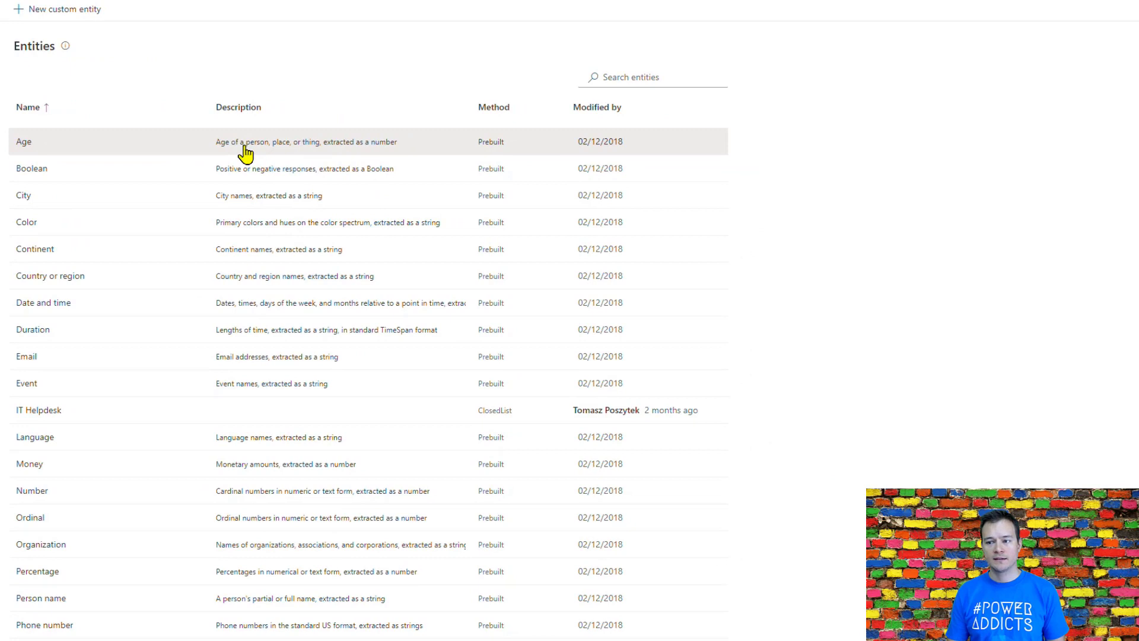
click(245, 154)
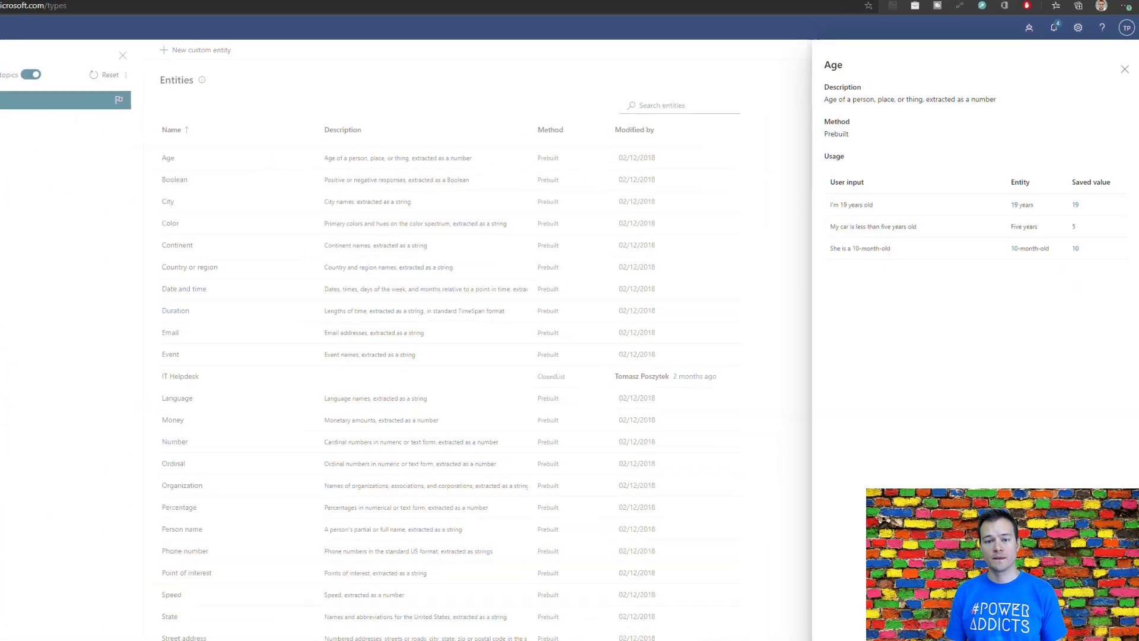
click(1126, 79)
Step: Review the bot's analytics summary and its Customer Satisfaction report
click(36, 133)
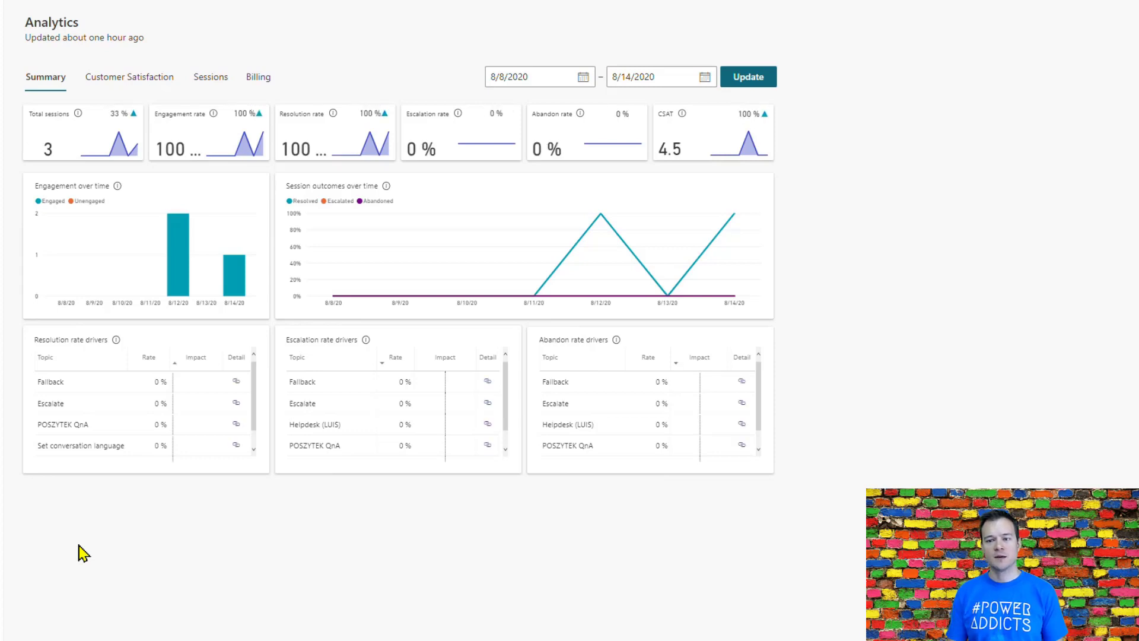
click(133, 77)
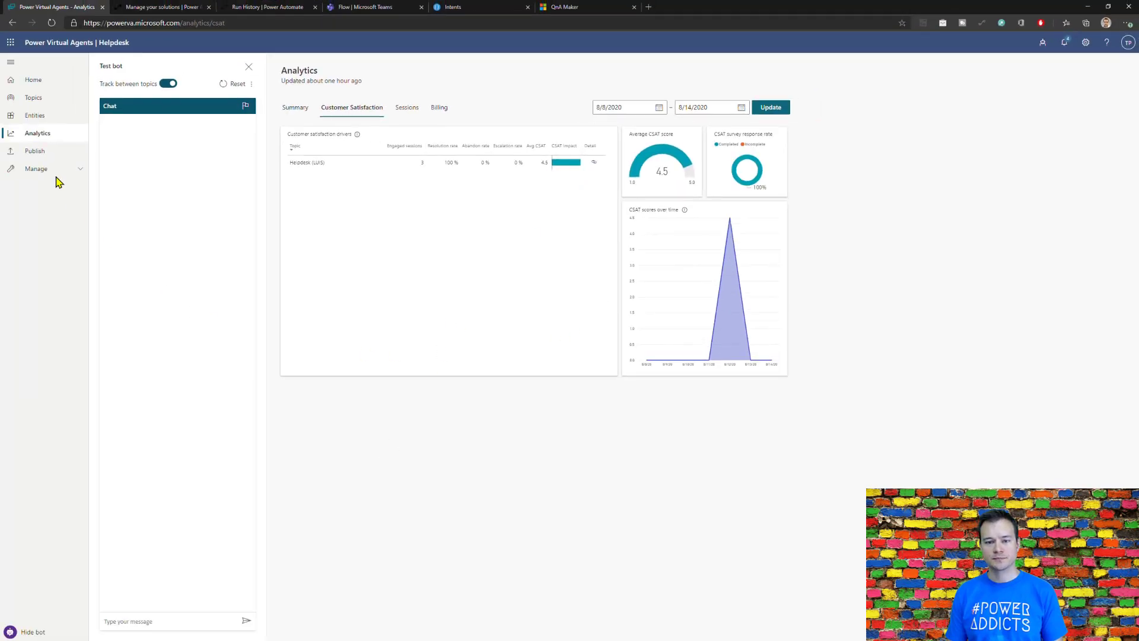
Step: Publish the latest content of the Helpdesk bot
click(52, 158)
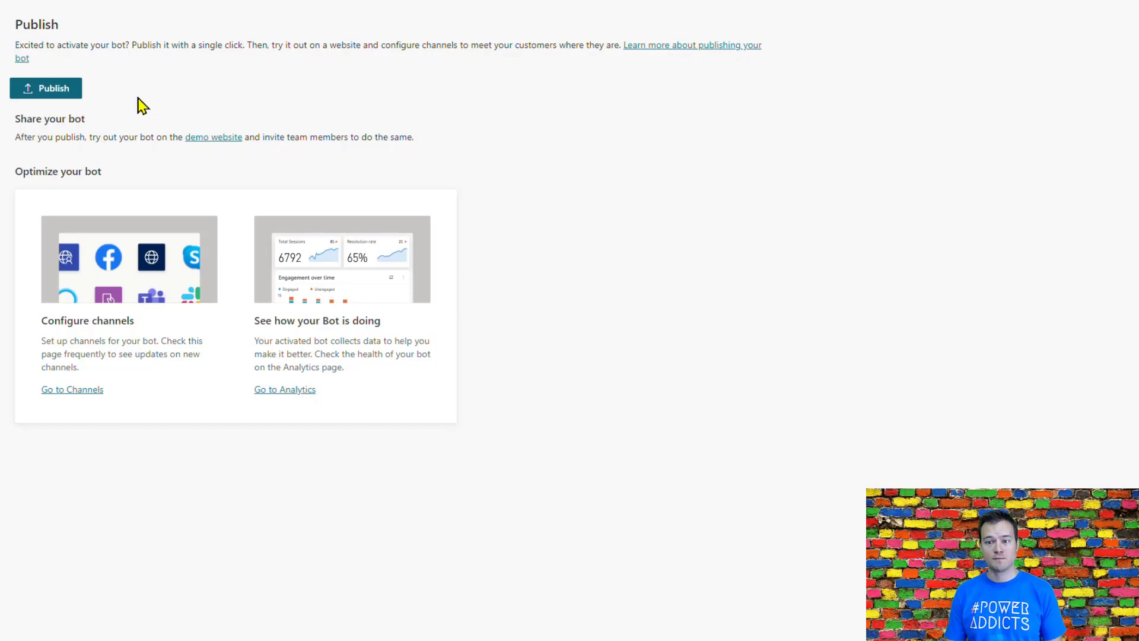
click(53, 89)
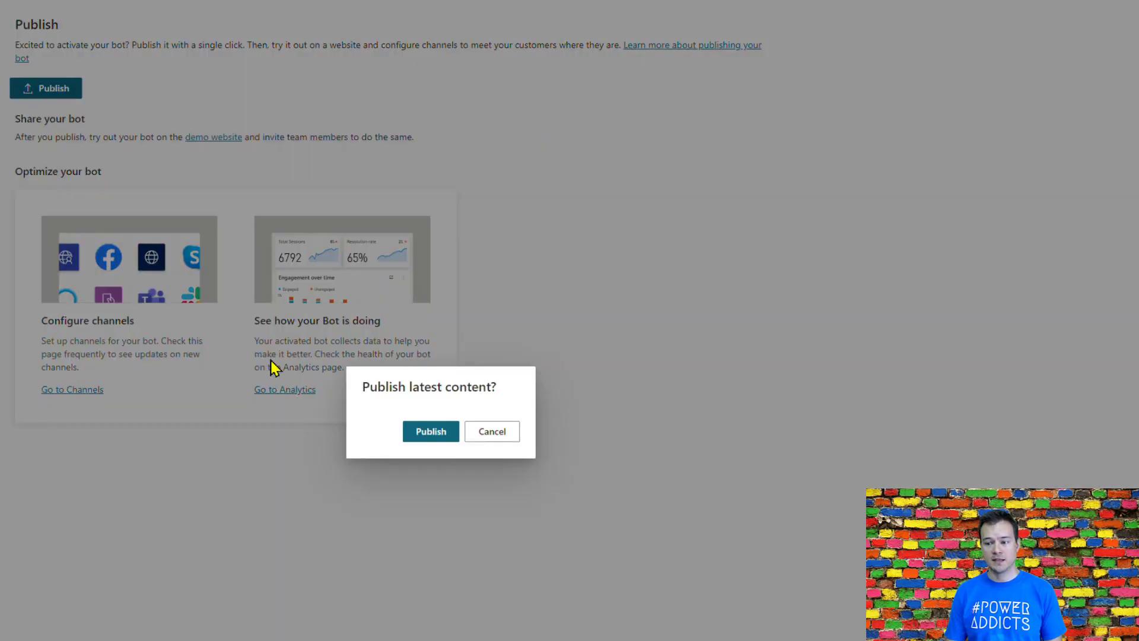
click(419, 435)
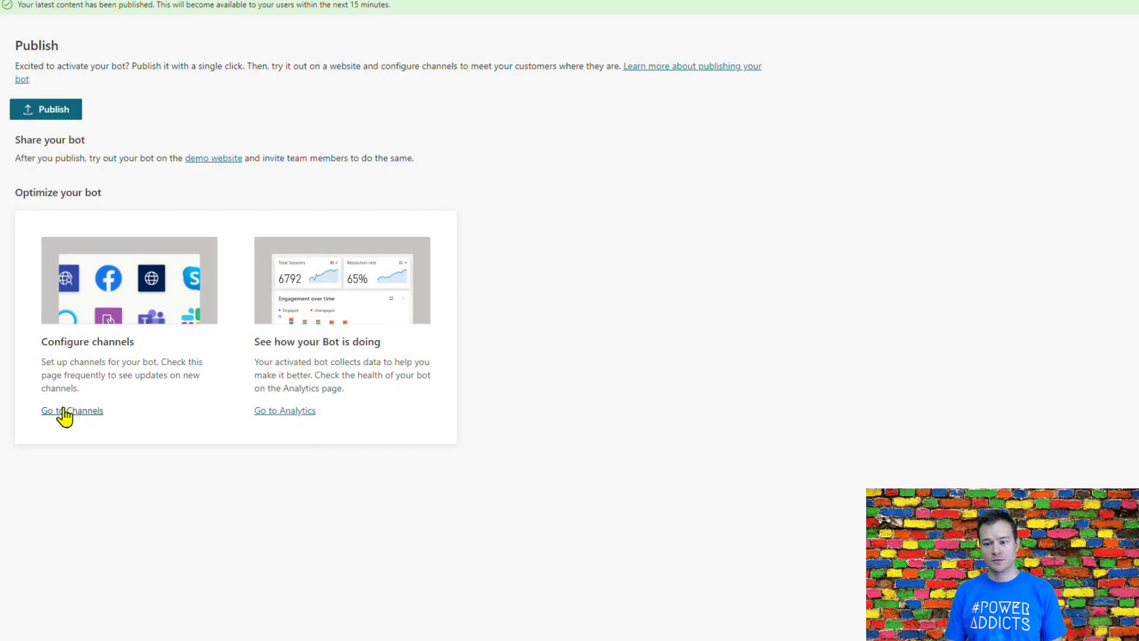
Step: Review the available channels and the bot's authentication settings, and consult the documentation on configuring end-user authentication
click(63, 412)
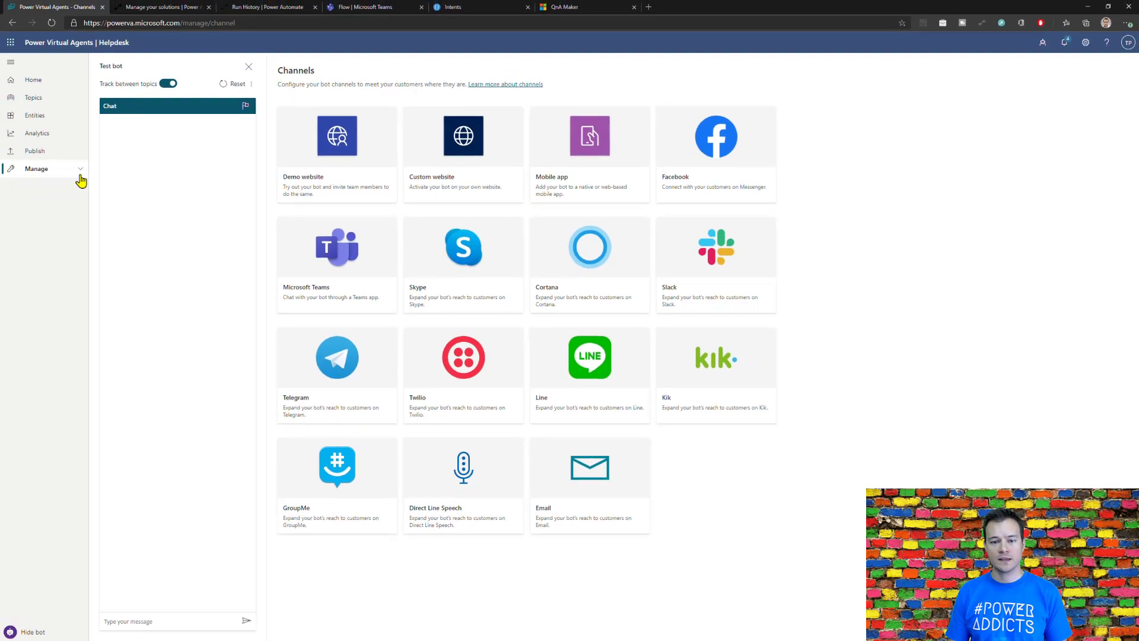
click(77, 170)
click(59, 206)
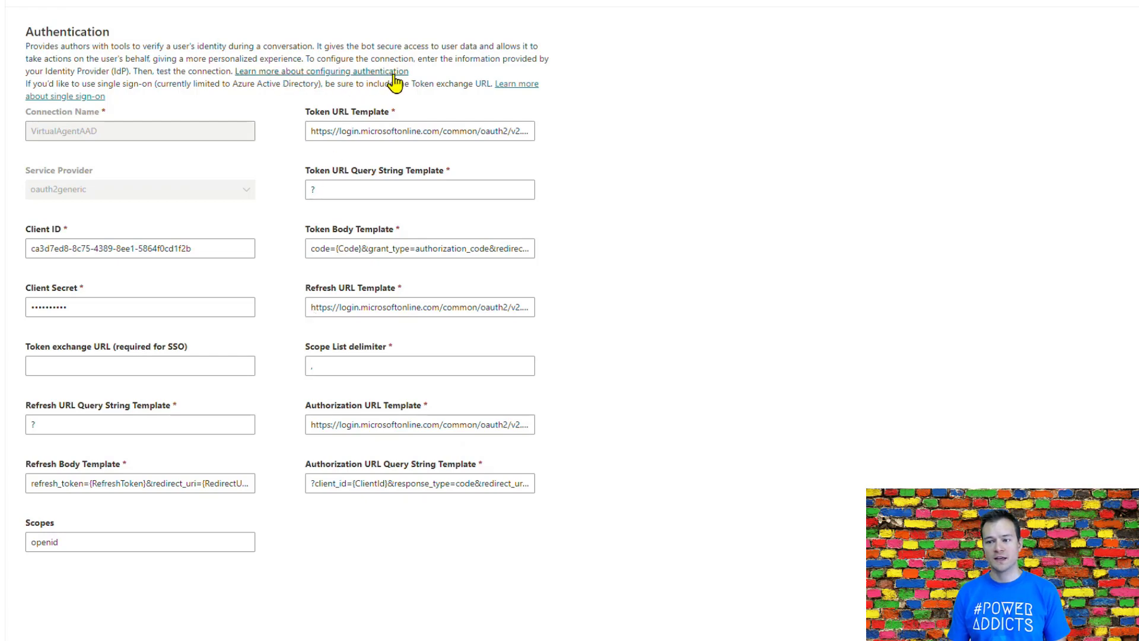
right_click(310, 75)
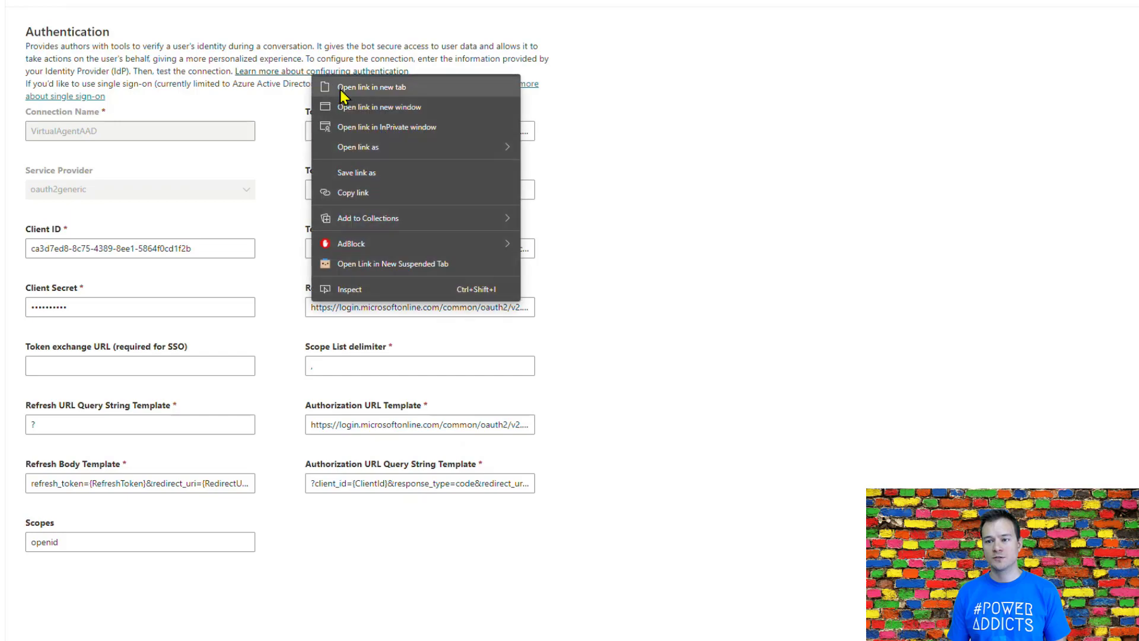
click(340, 89)
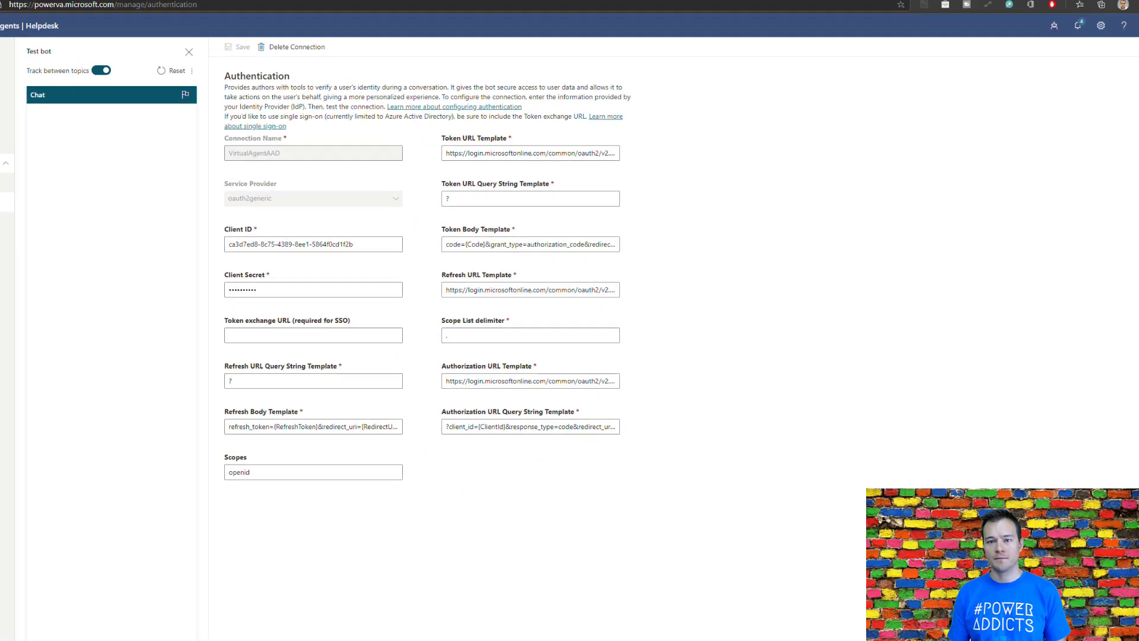
click(172, 7)
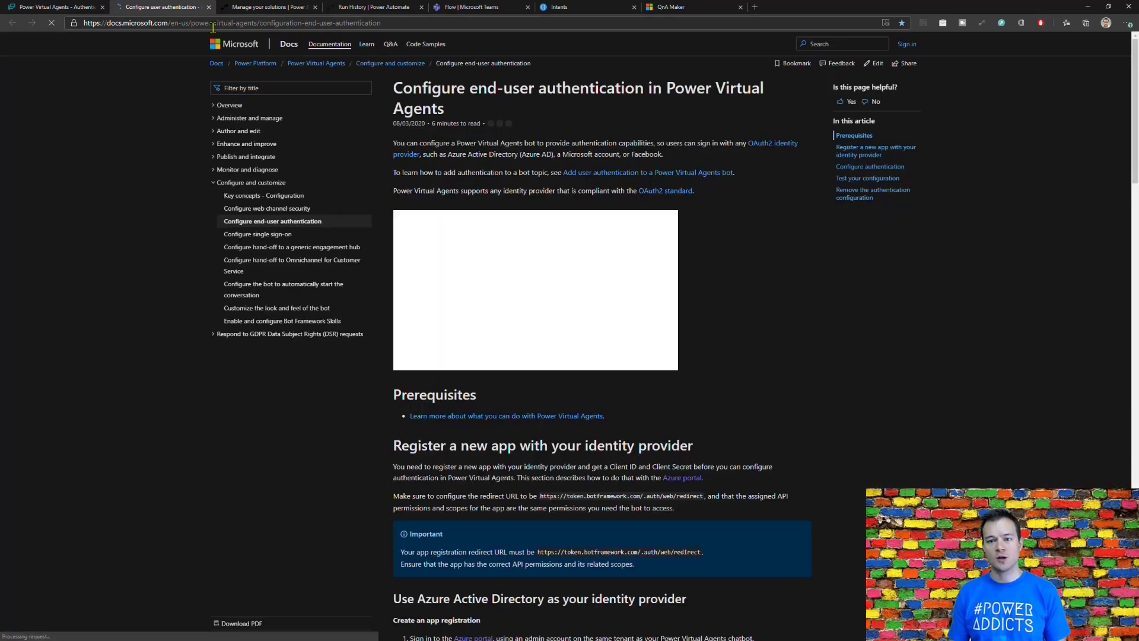
click(208, 7)
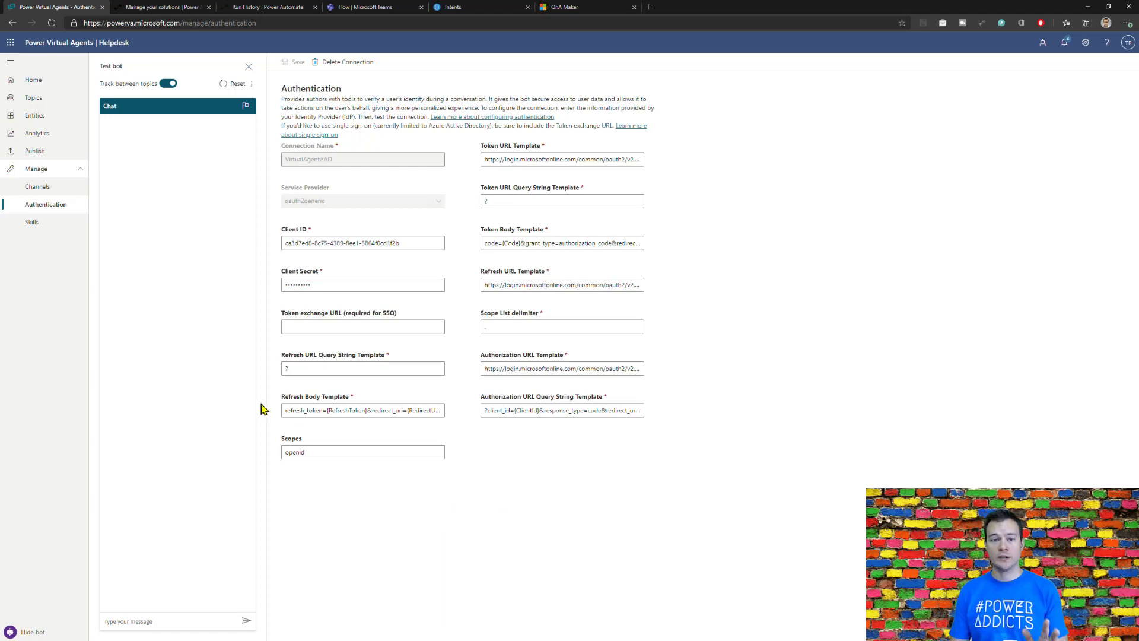
Step: Check the bot's Skills page and return to the list of channels
click(37, 225)
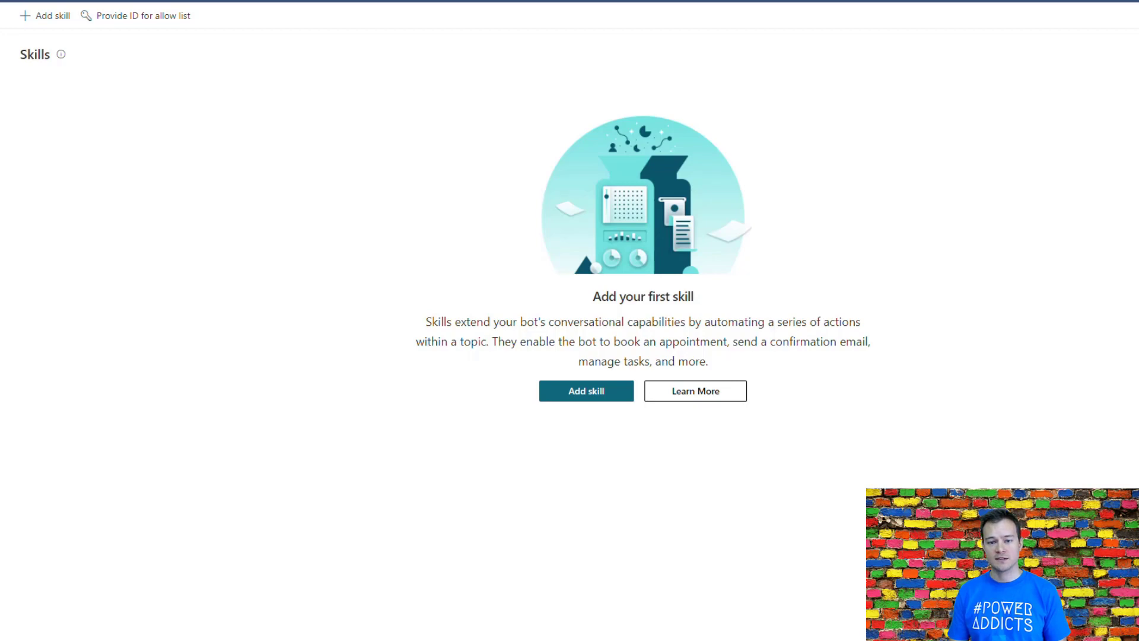
click(53, 189)
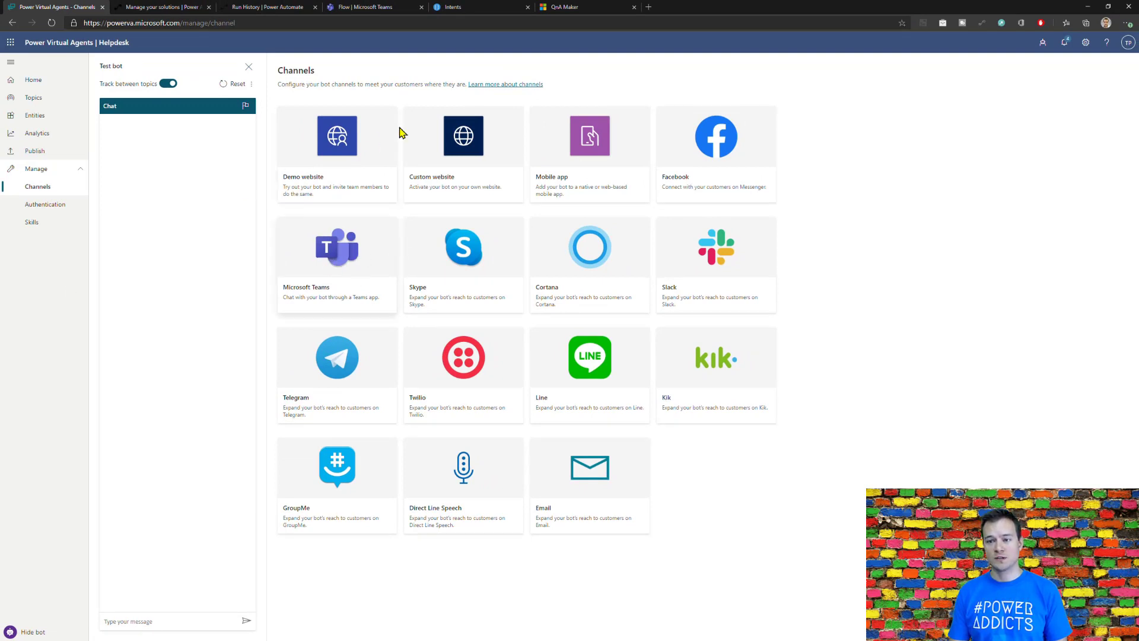
Step: Switch to Microsoft Teams, load its list of teams, and return to the Power Virtual Agents channels
click(394, 7)
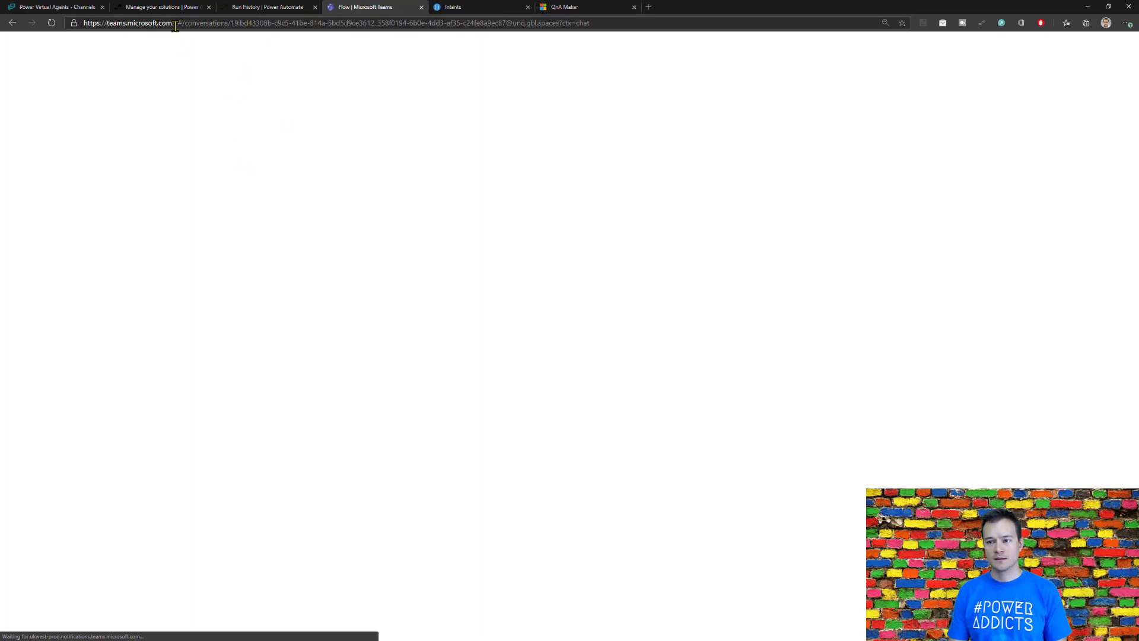
drag(176, 24, 572, 23)
click(16, 109)
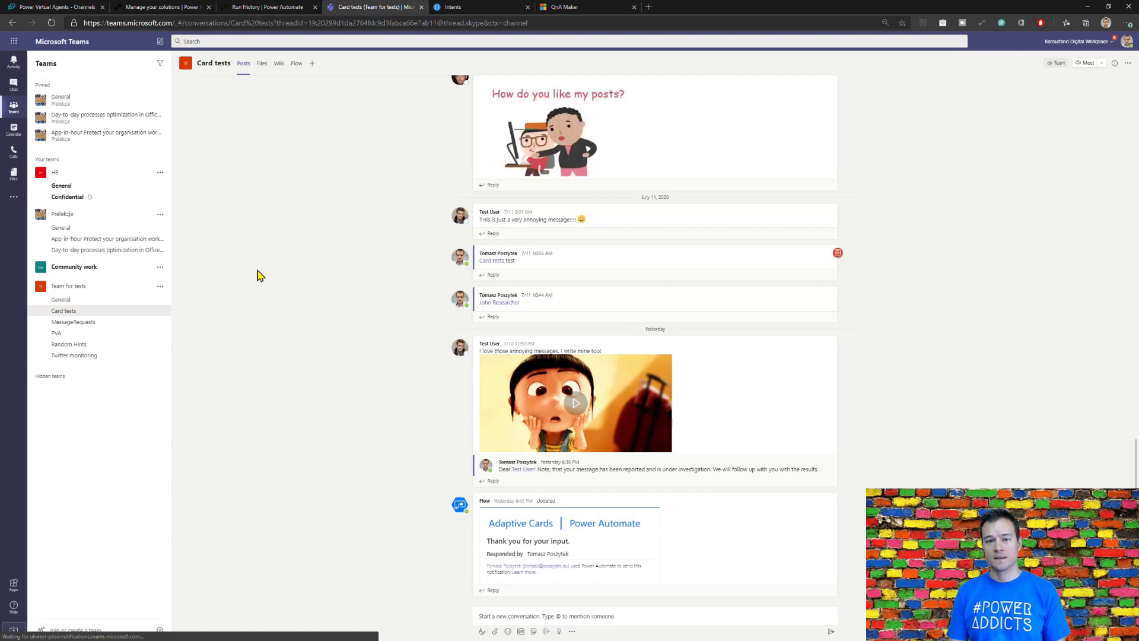
click(58, 8)
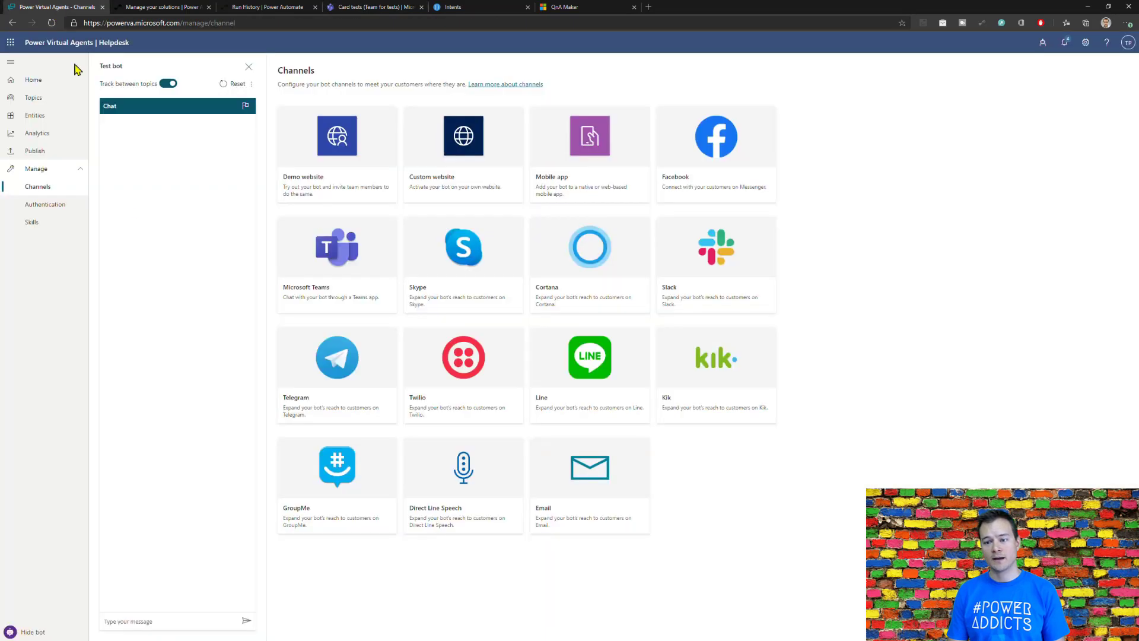
Step: Add the Microsoft Teams channel to the bot, opening its setup documentation in a separate browser tab
click(316, 265)
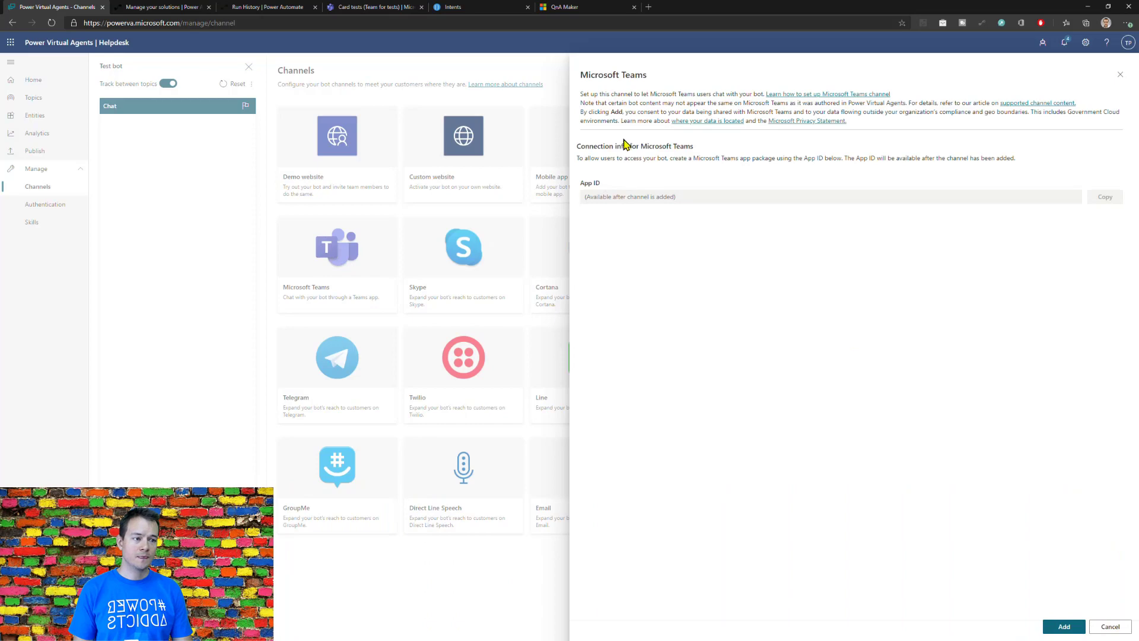
right_click(759, 131)
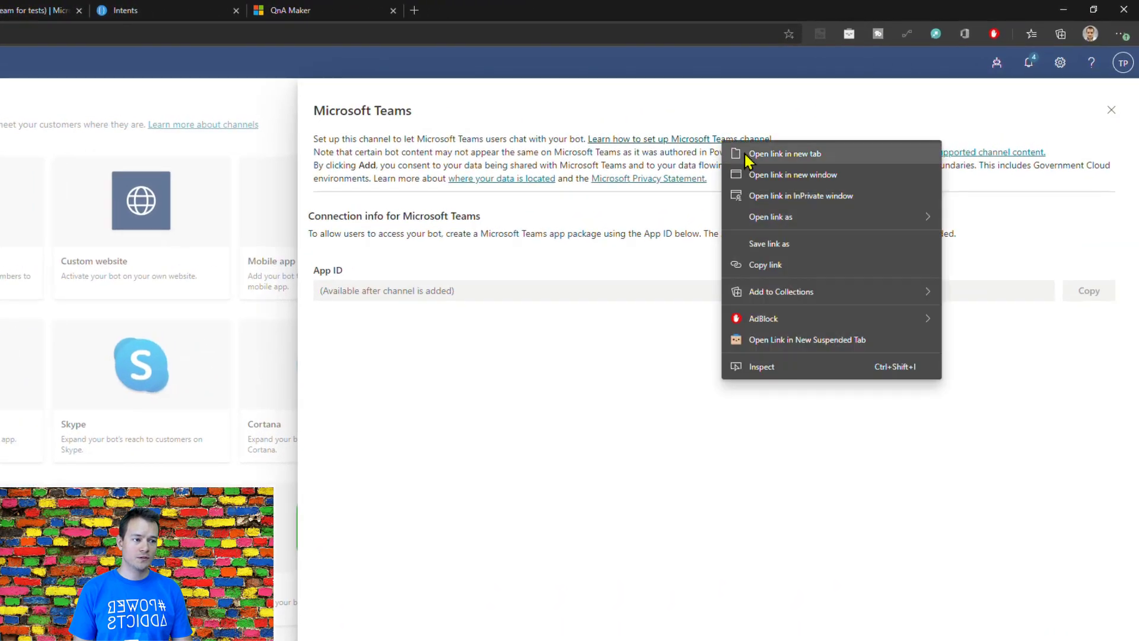
click(756, 154)
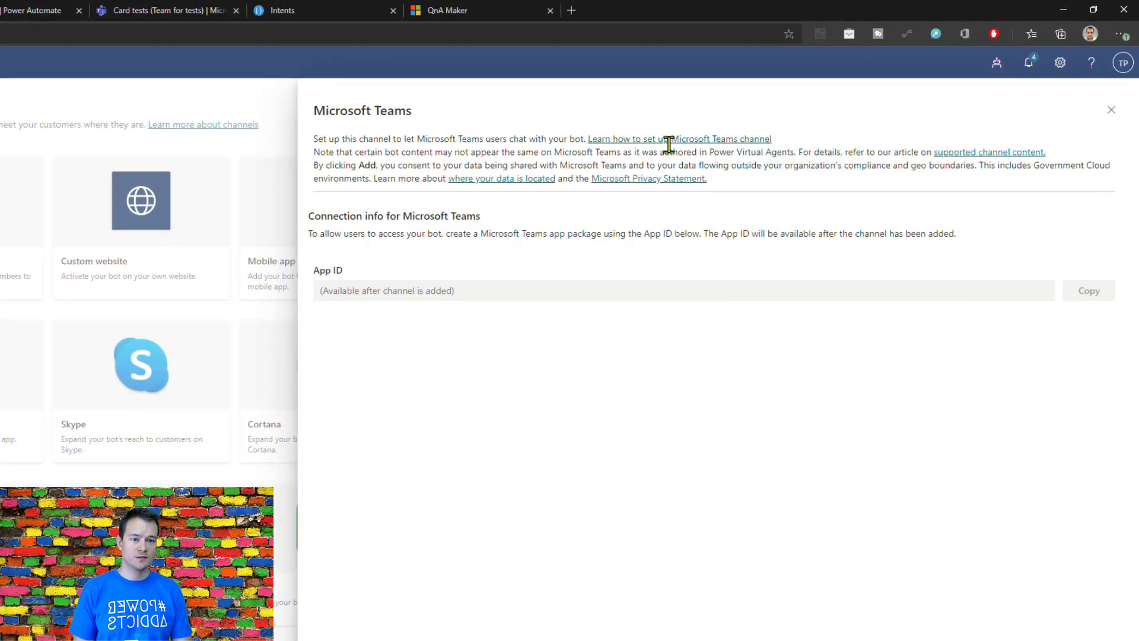
key(ctrl+Tab)
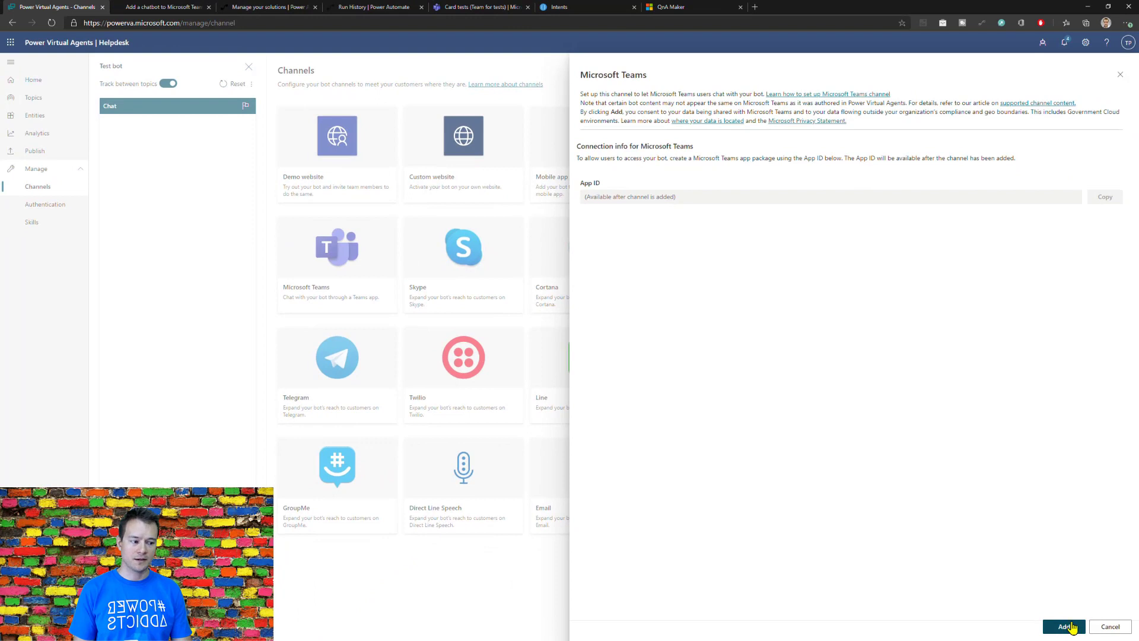
click(1061, 627)
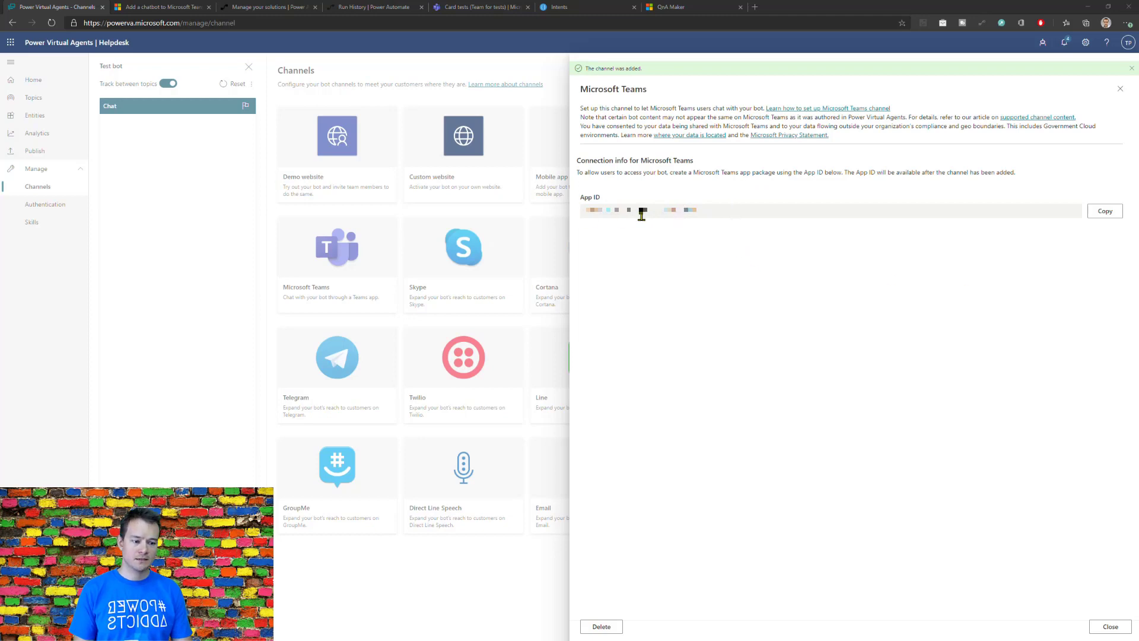
Step: Switch to Microsoft Teams, find App Studio, and create a new app in its Manifest editor
click(481, 7)
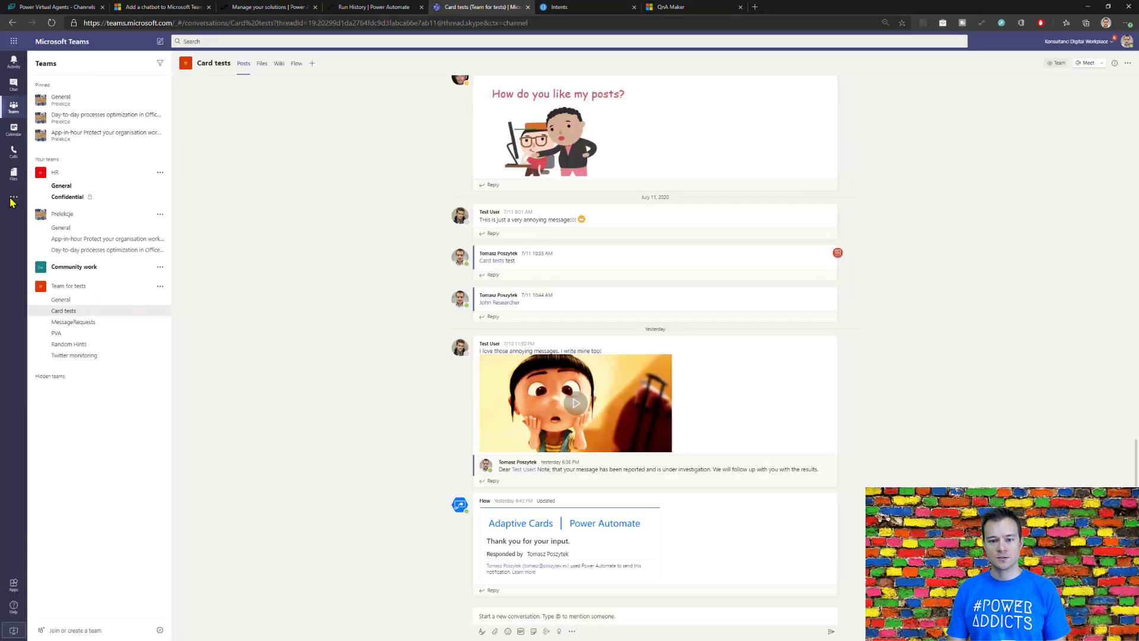
click(13, 201)
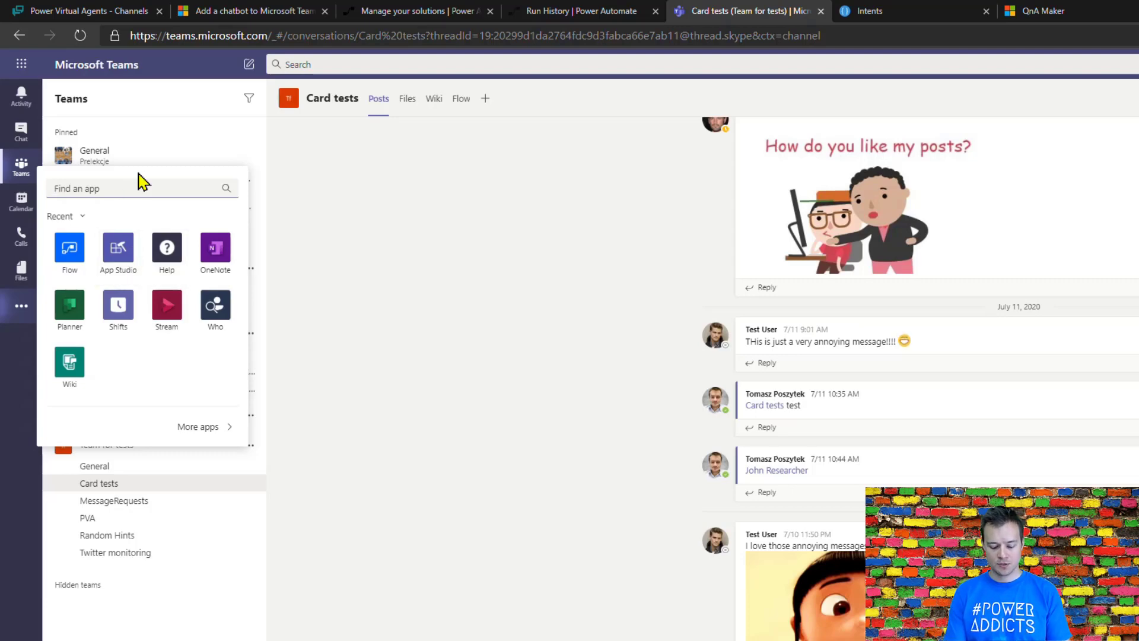
text(App studio)
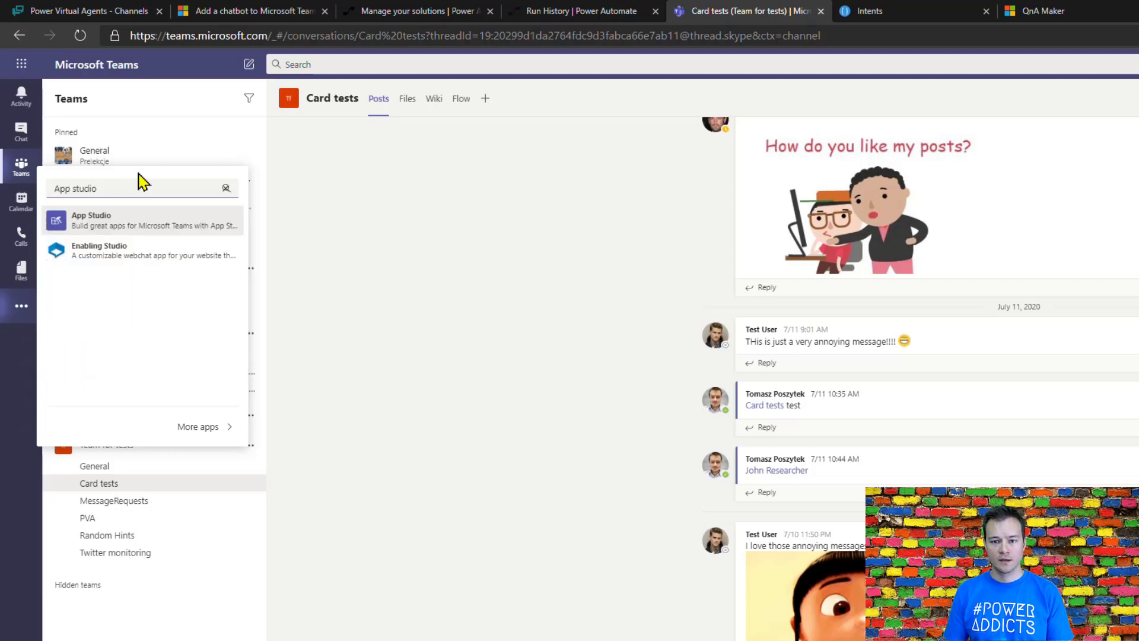
click(126, 239)
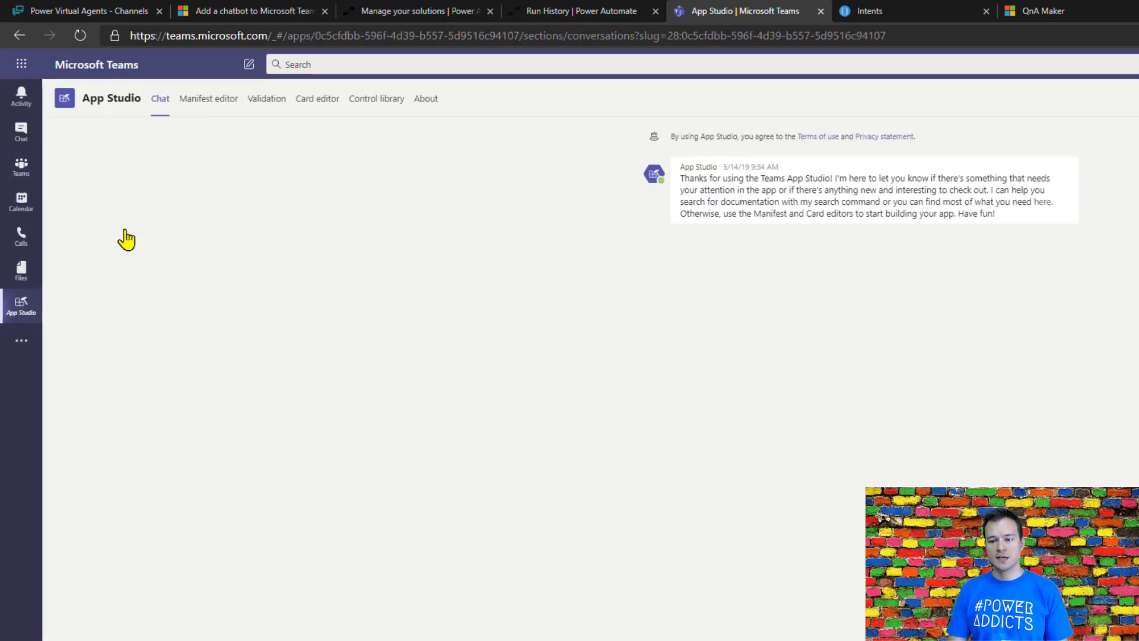
click(202, 105)
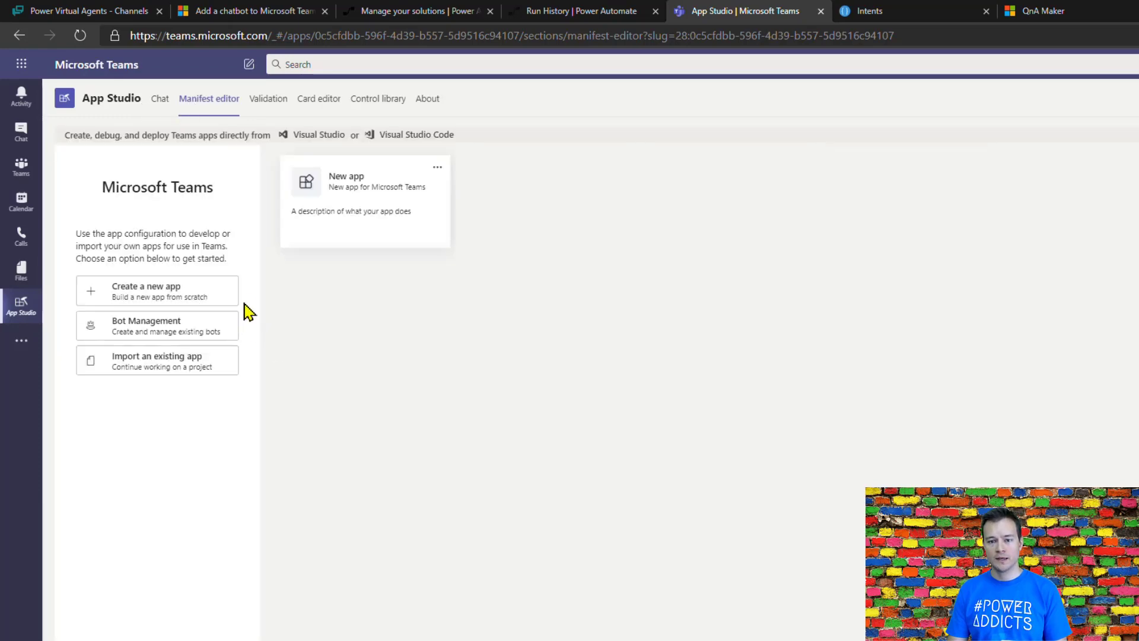
click(194, 303)
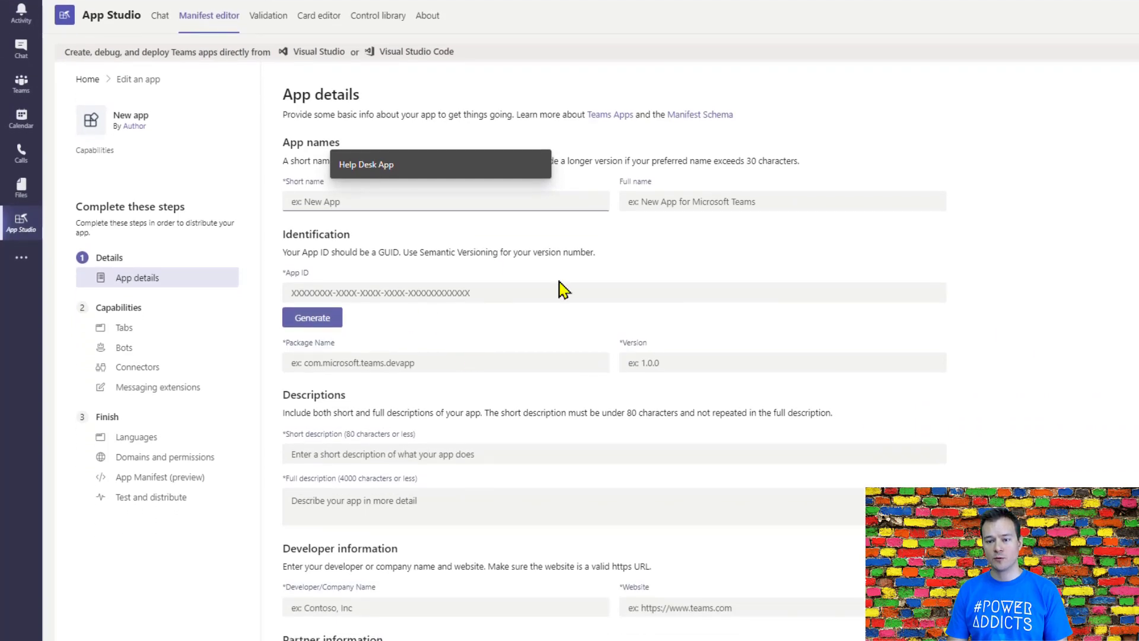
Step: Set both the short name and full name of the app to Help Desk Agent, and generate its App ID
click(384, 198)
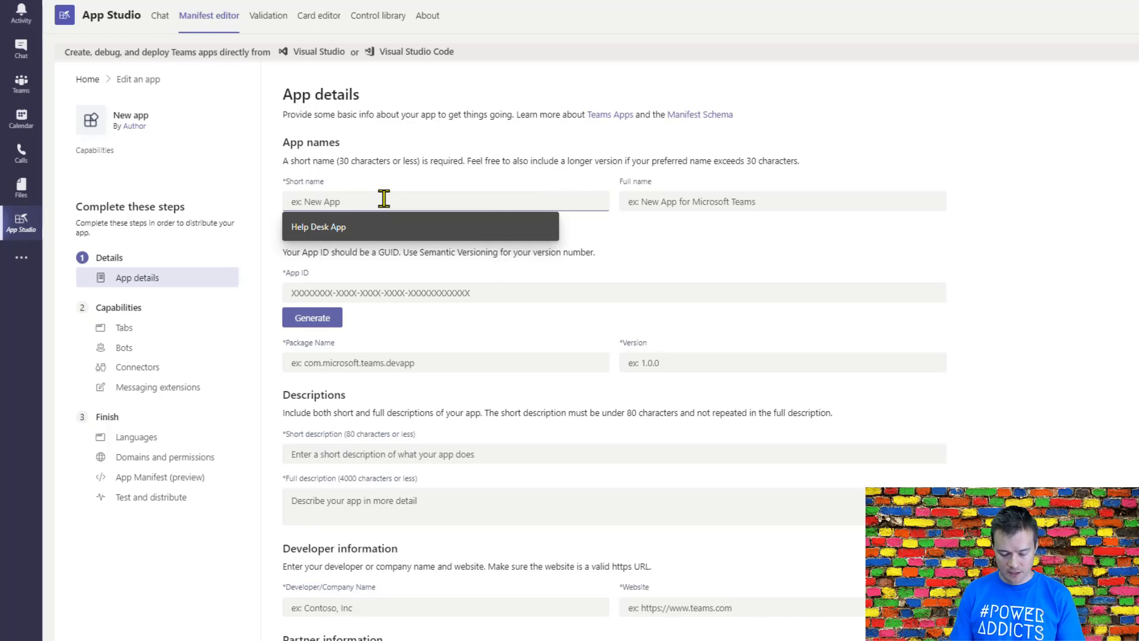
text(Help D)
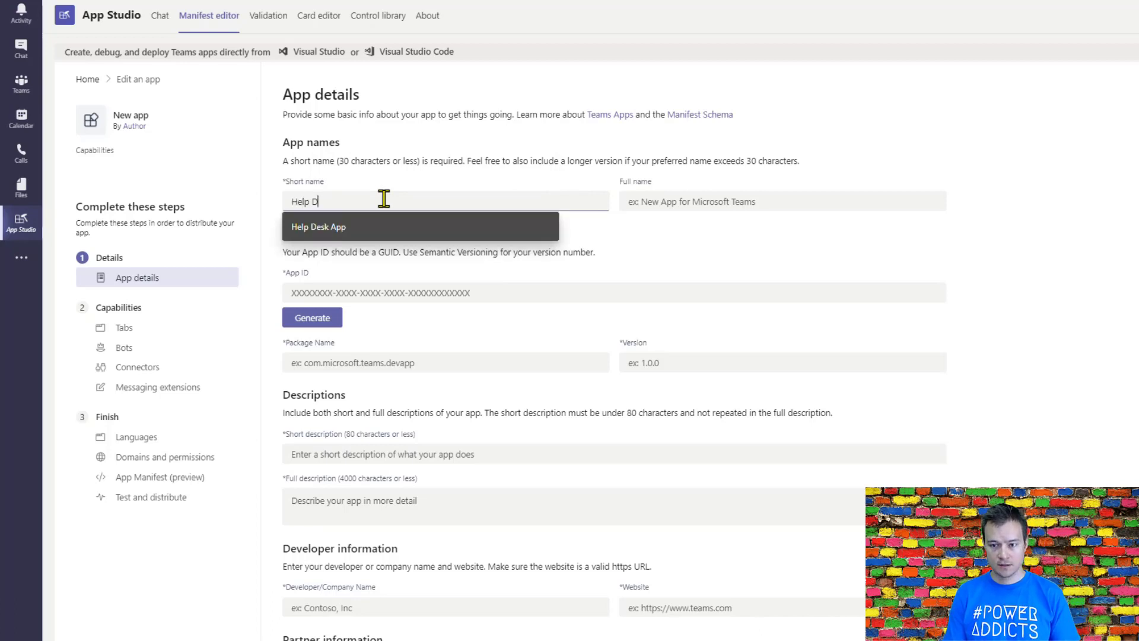
text(esk Ap)
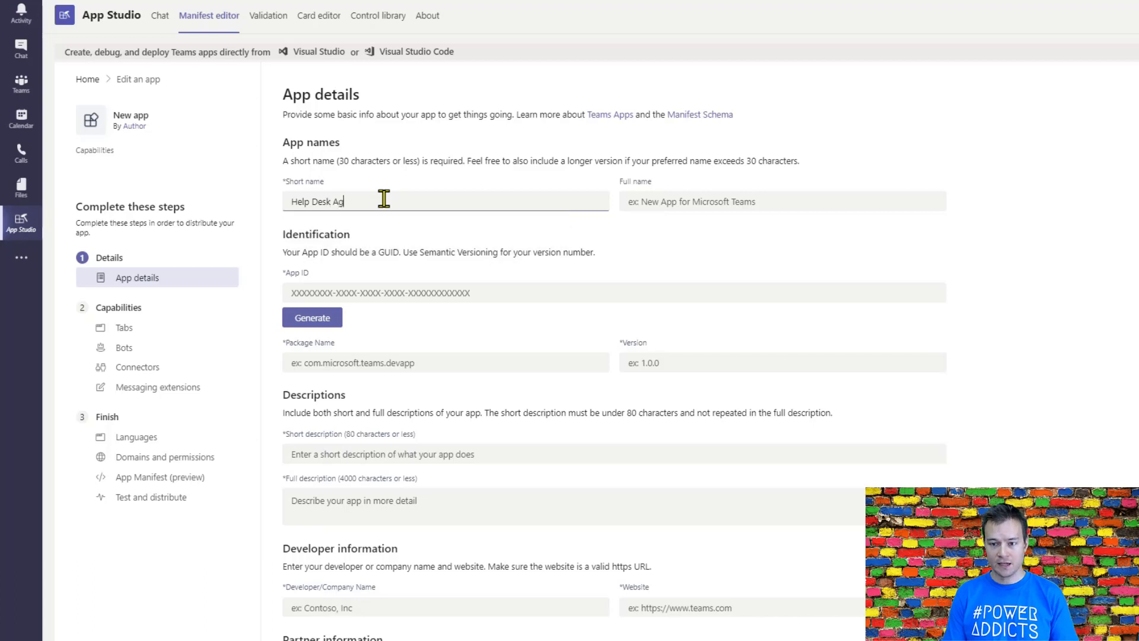
key(ctrl+a)
key(ctrl+c)
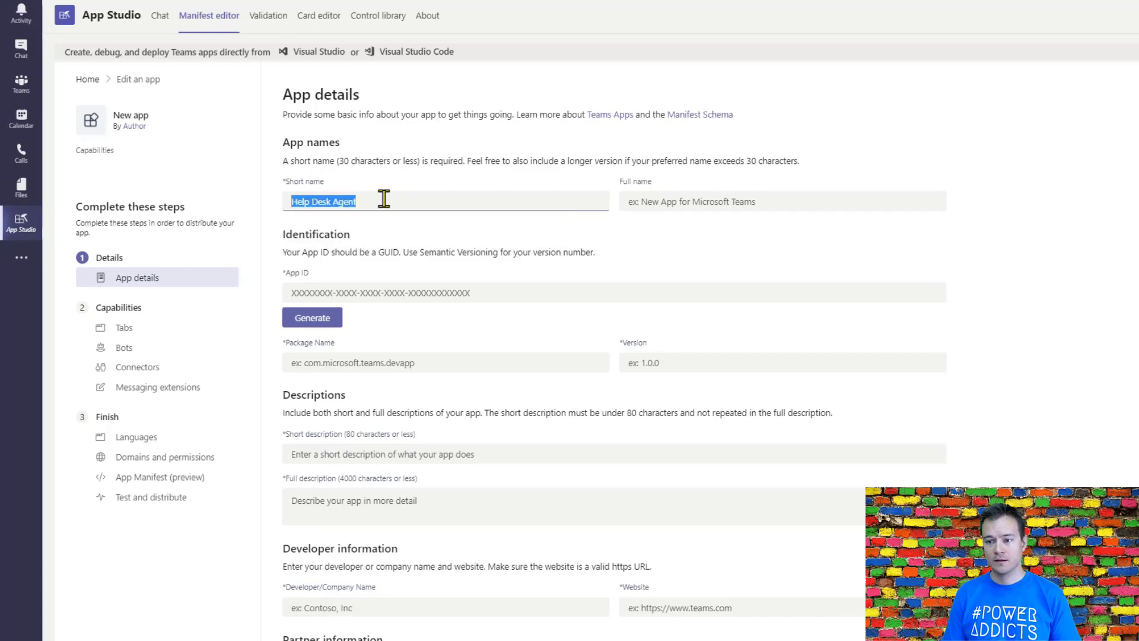
key(Tab)
key(ctrl+v)
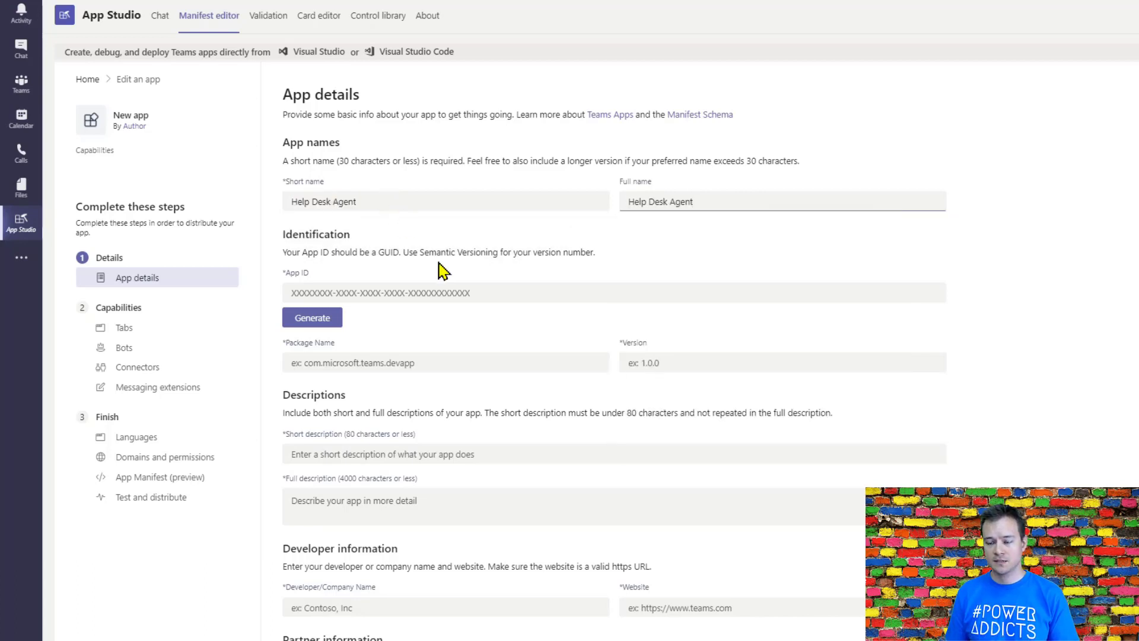
click(323, 326)
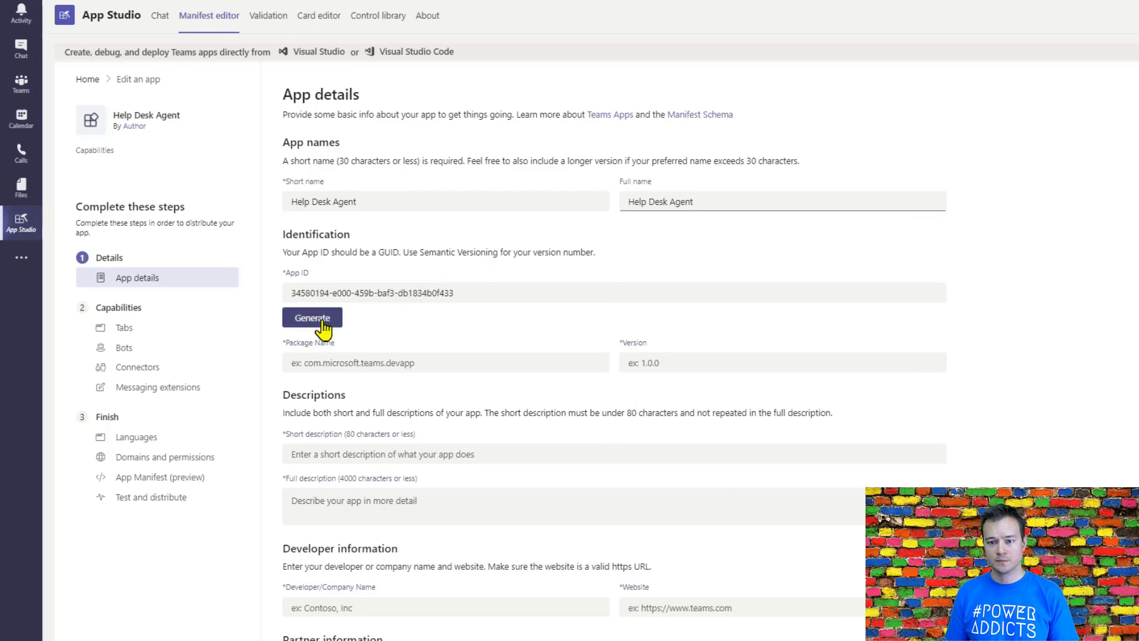
Step: Set the package name to HelpDesk.Agent and the version to 1.0.0
click(350, 363)
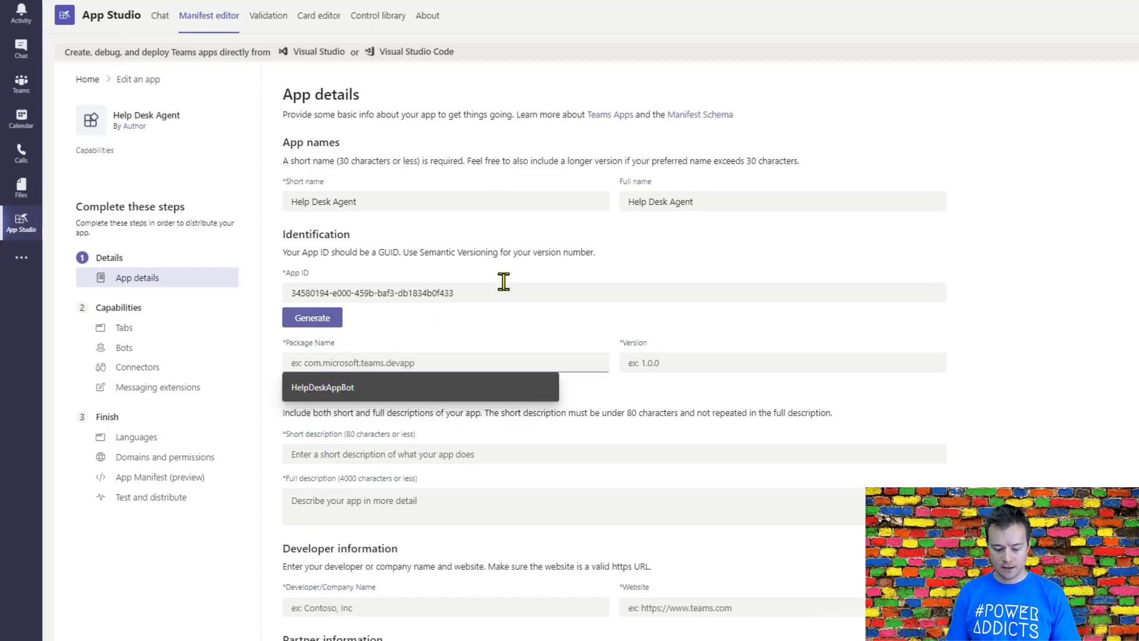
key(ctrl+v)
key(Left)
key(Left)
key(Left)
key(Left)
key(Left)
key(BackSpace)
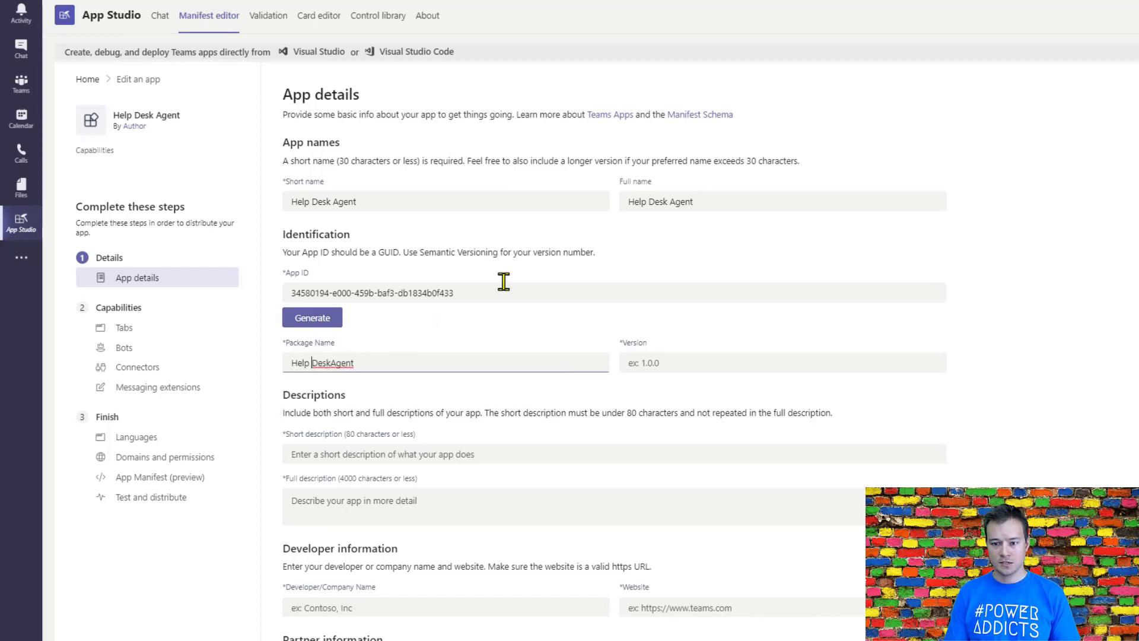
key(BackSpace)
key(End)
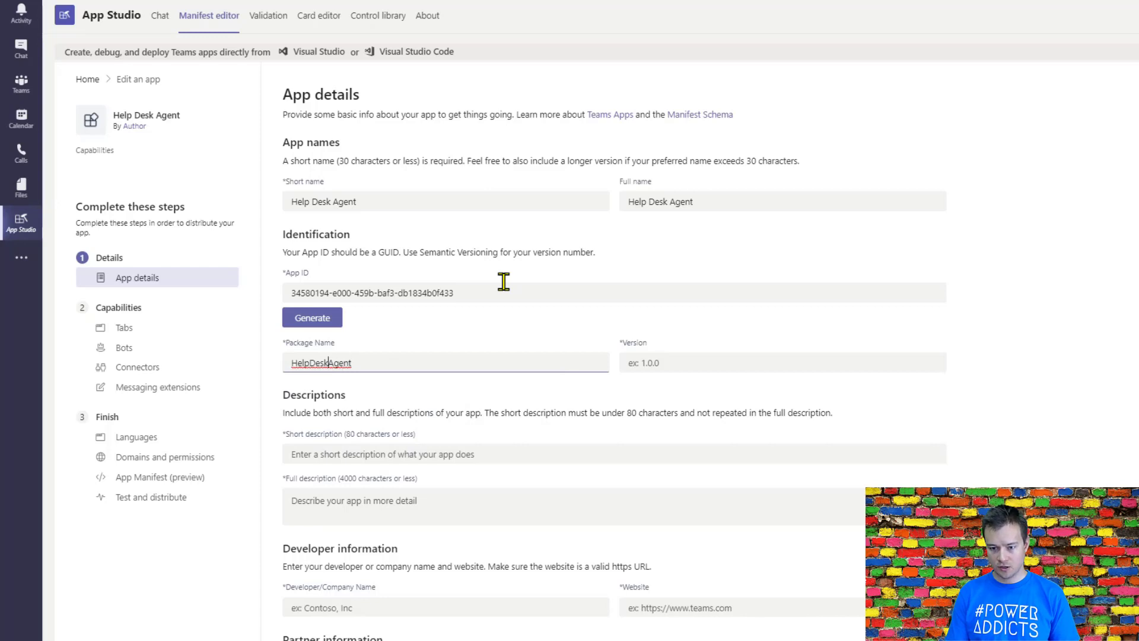
text(.)
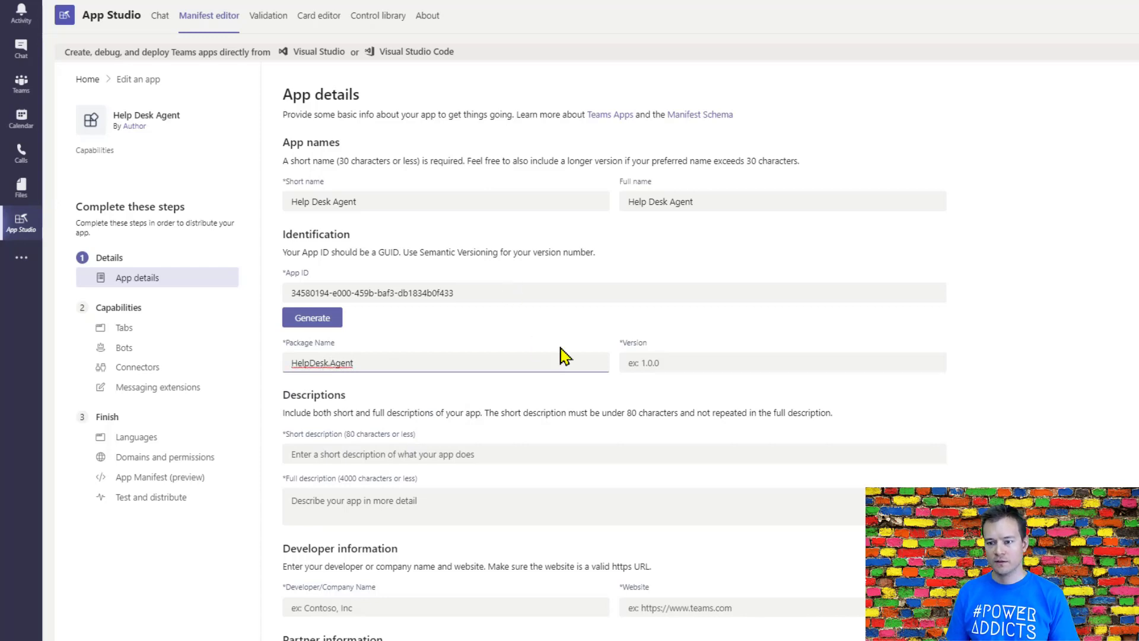
click(669, 362)
click(671, 386)
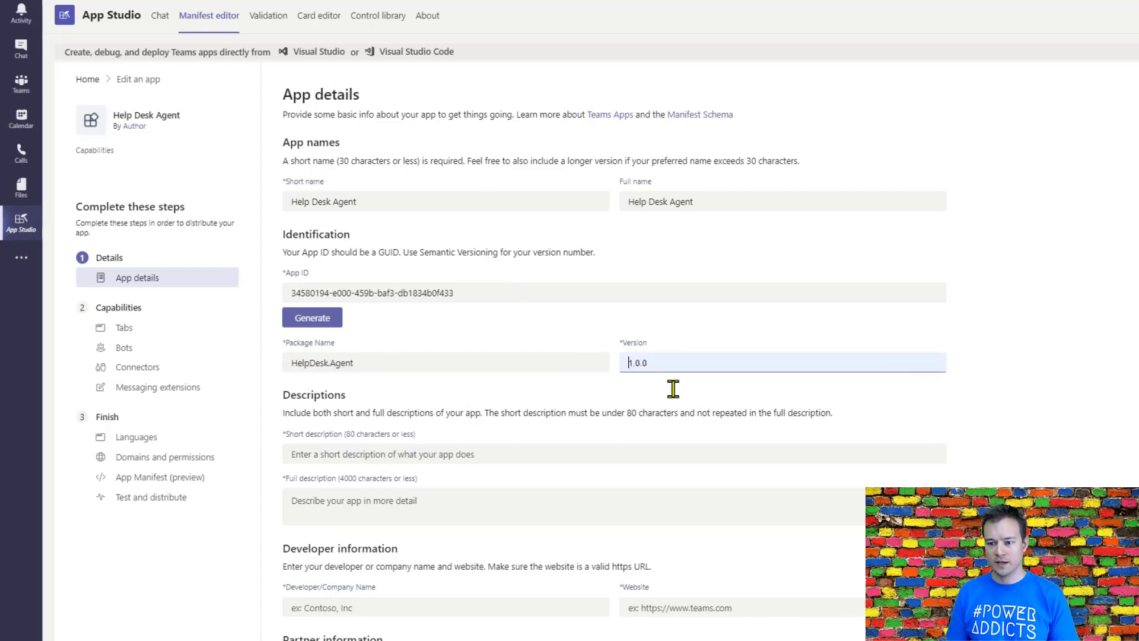
Step: Enter the short description "Chat bot to help you solve your device and software issues."
click(501, 451)
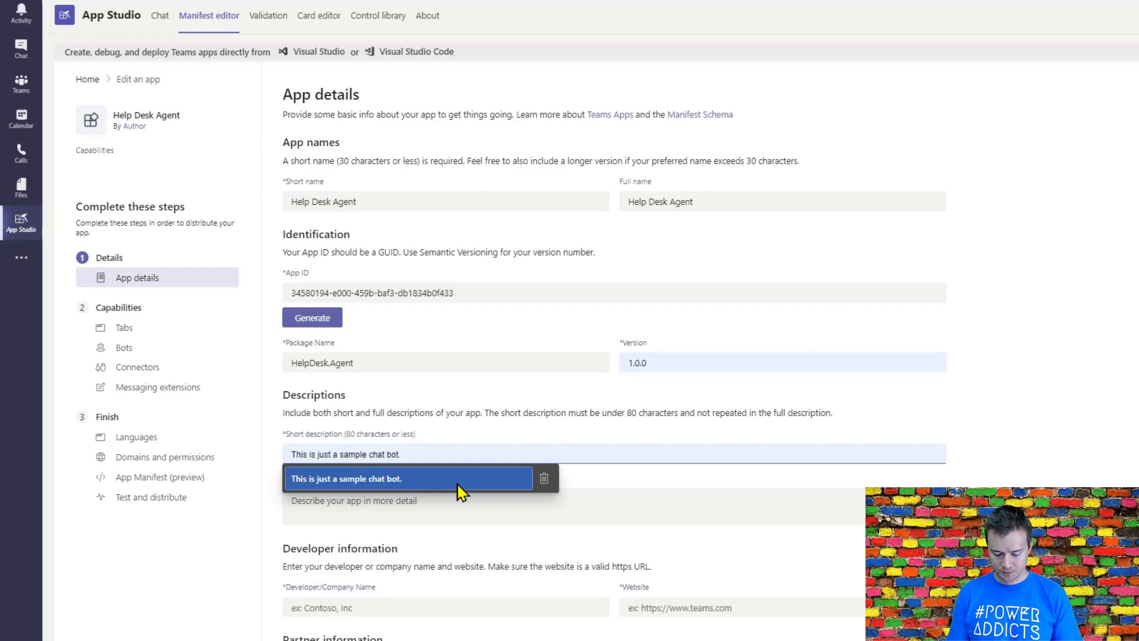
key(Escape)
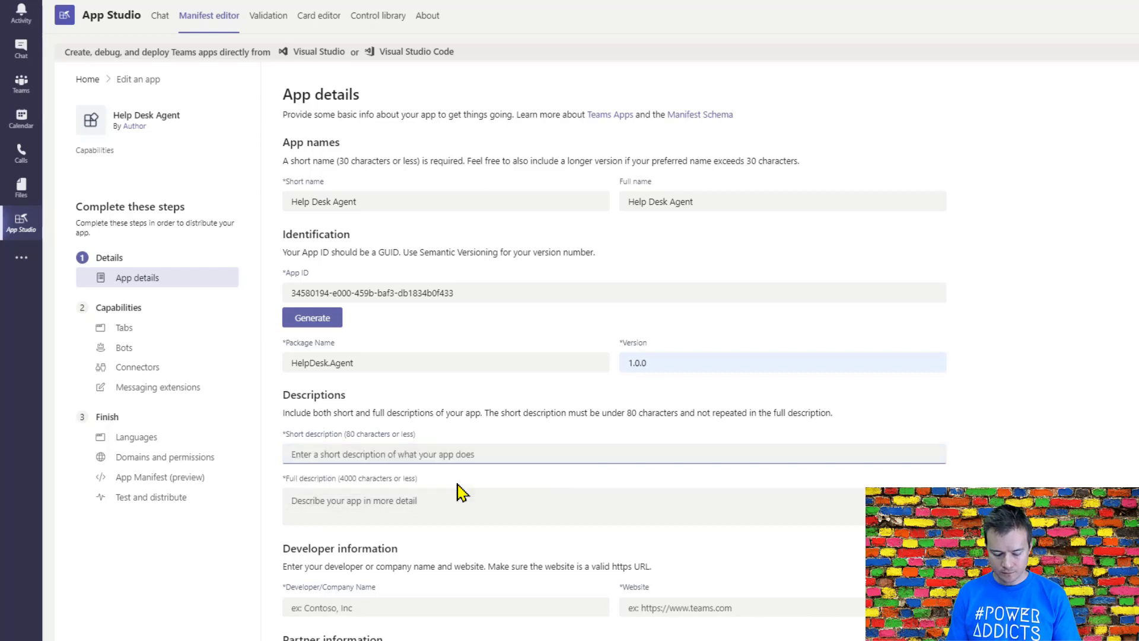
text(Pow)
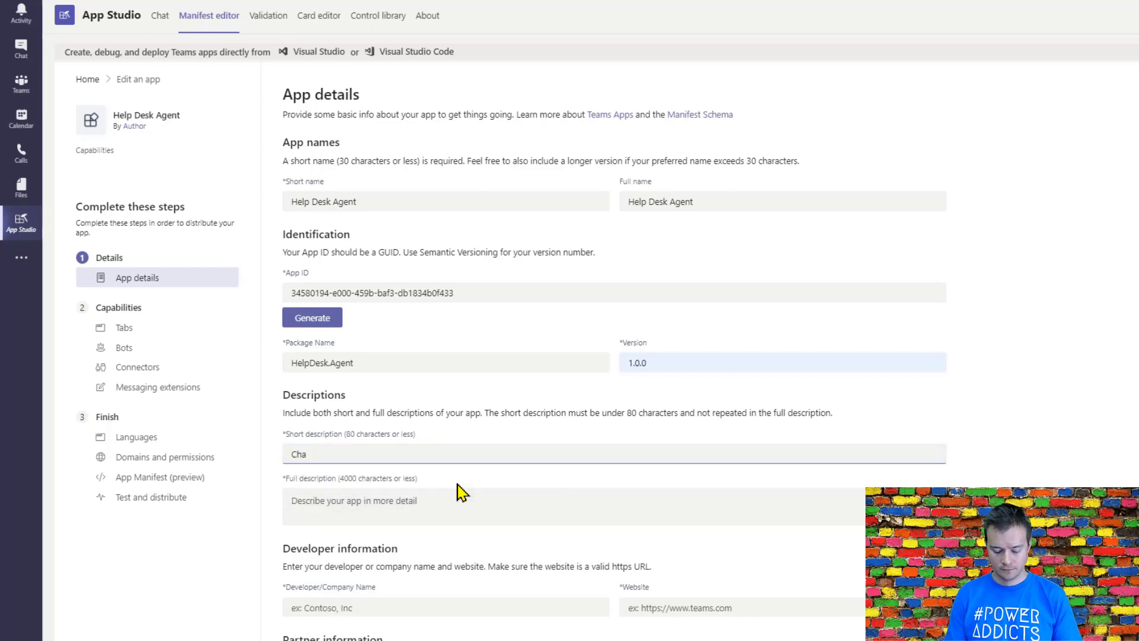
text(t bot to help)
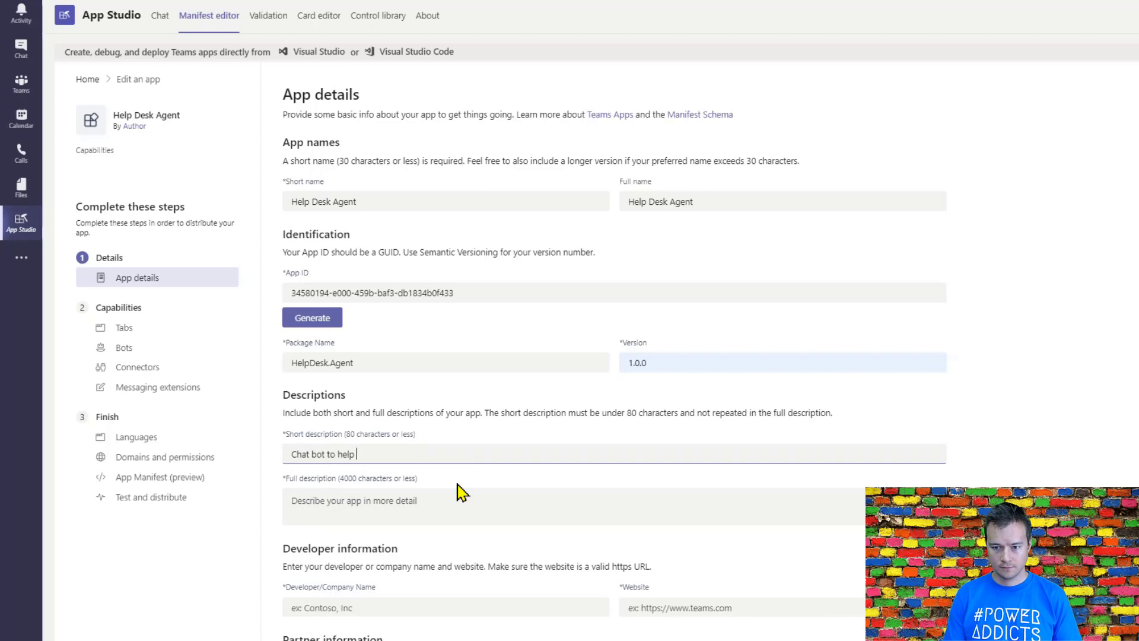
text( you sopl)
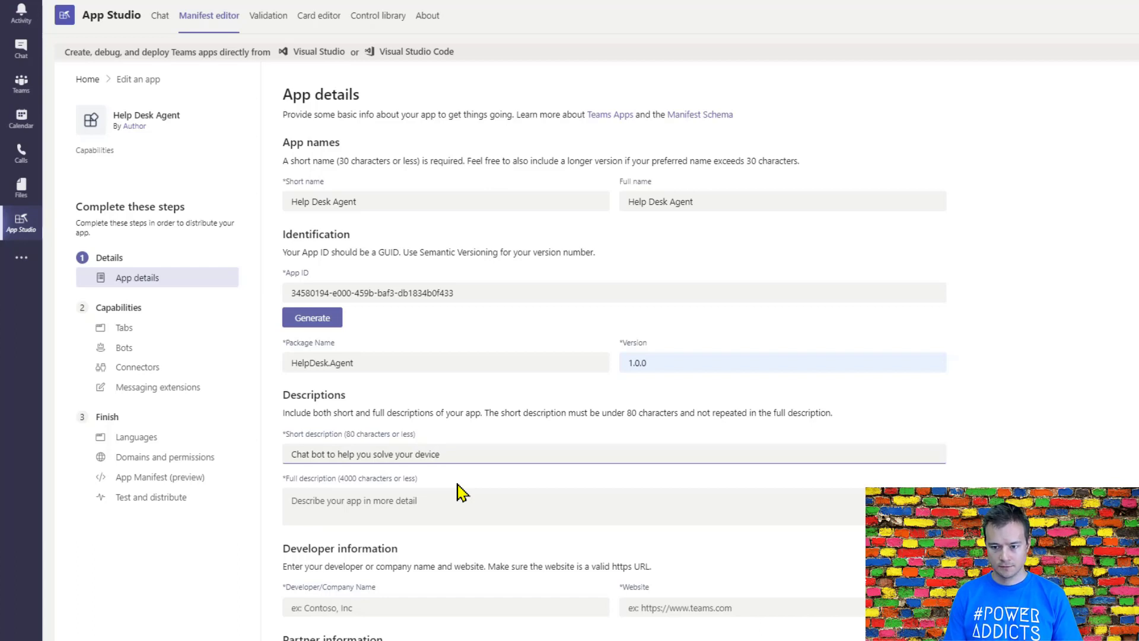
text(and software issues.)
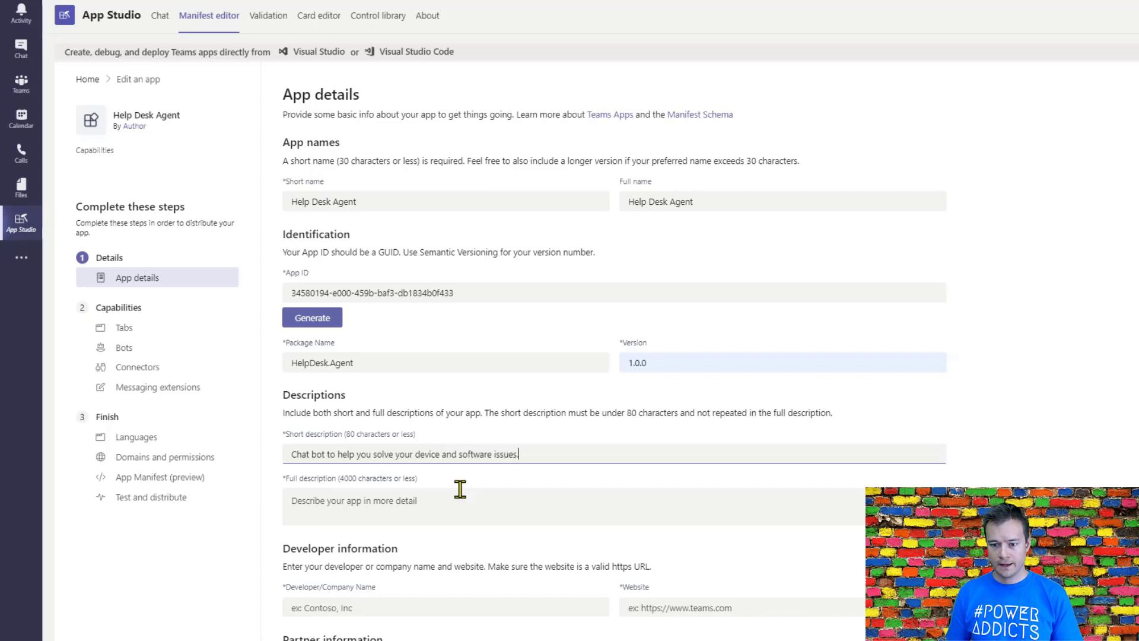
Step: Copy the short description's text into the full description
click(460, 489)
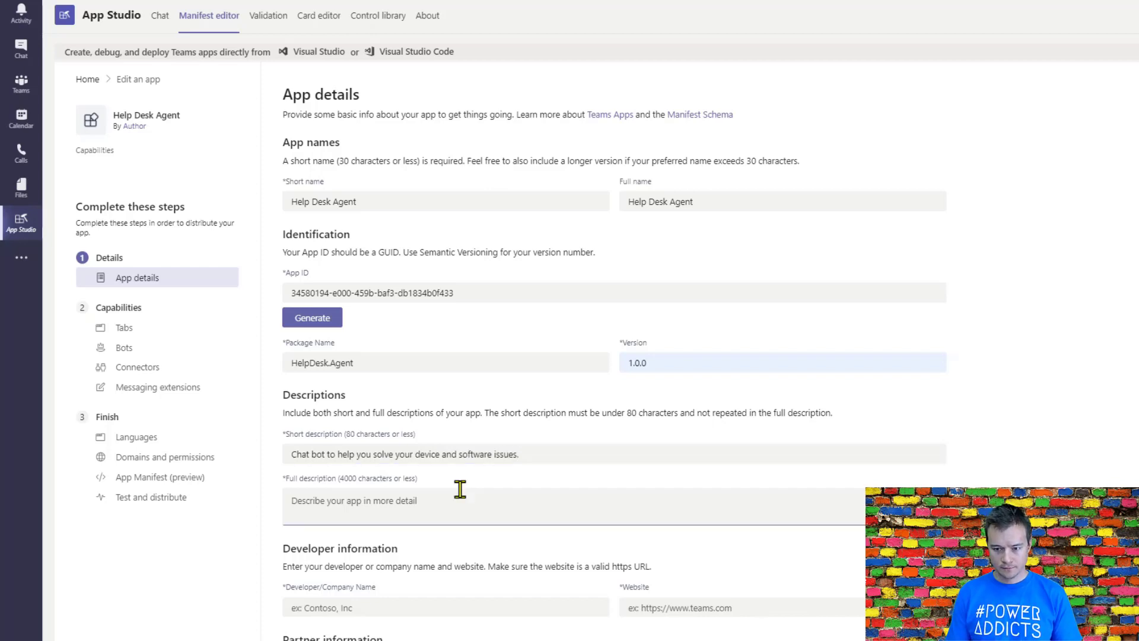
triple_click(471, 456)
key(ctrl+c)
click(471, 499)
key(ctrl+v)
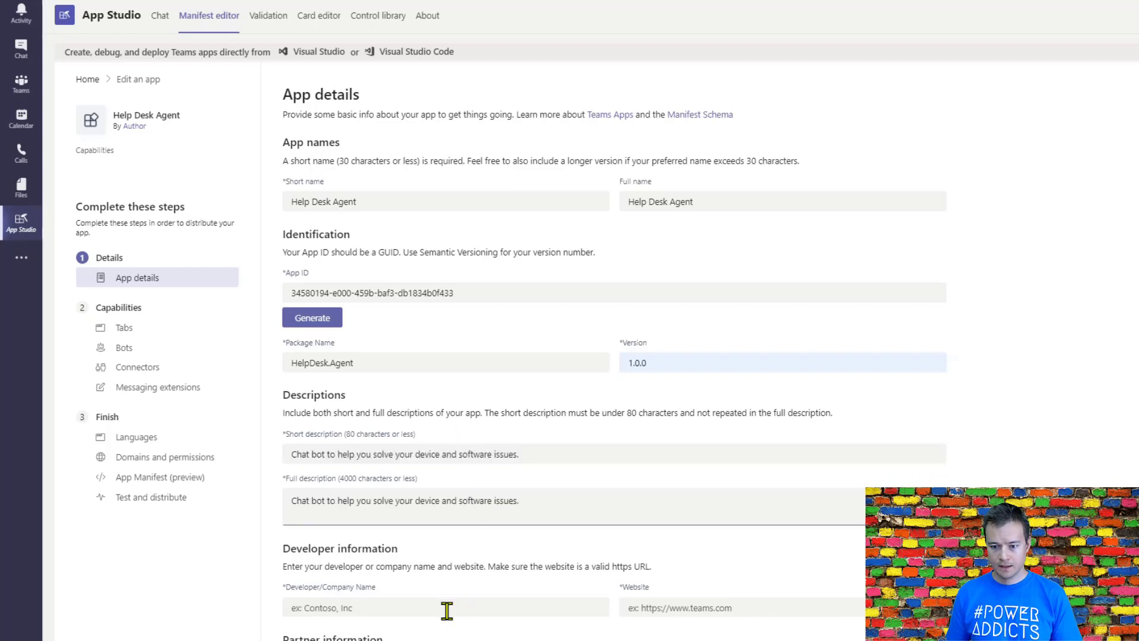
Step: Fill in the developer information with the company name Konsultanci Digital Workplace and the developer's website URL
click(447, 608)
key(Down)
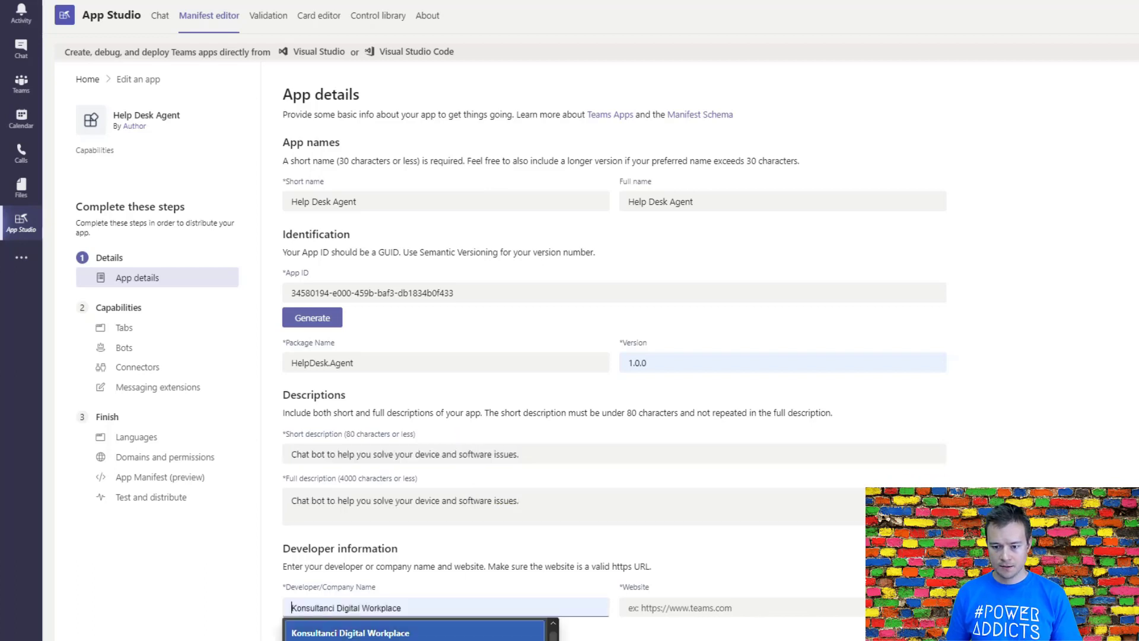
key(Escape)
click(684, 608)
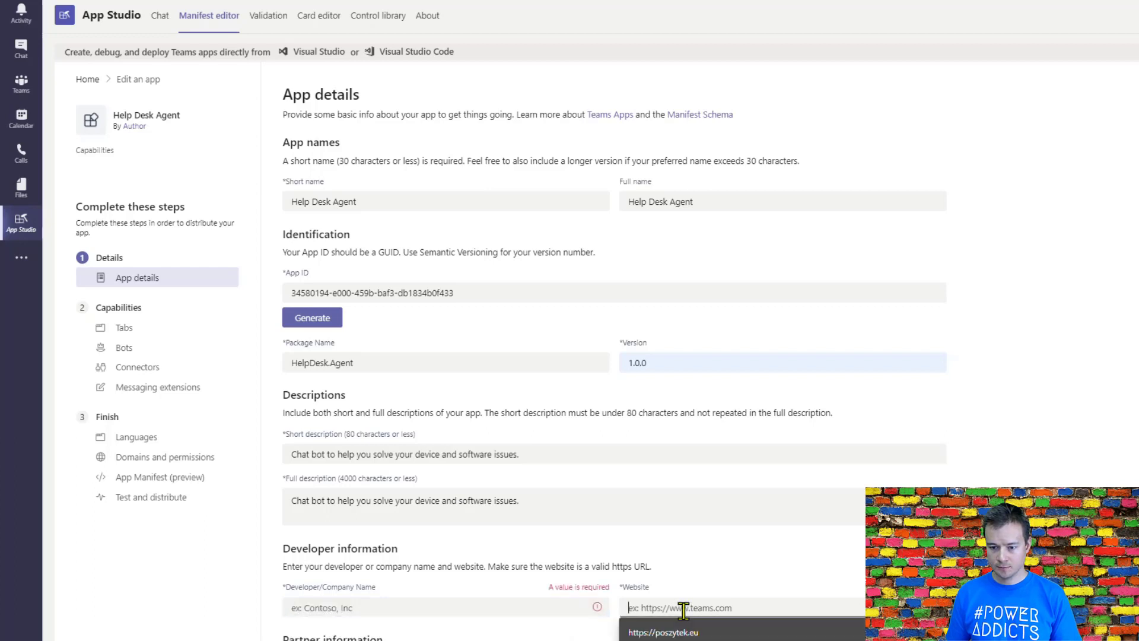
key(Down)
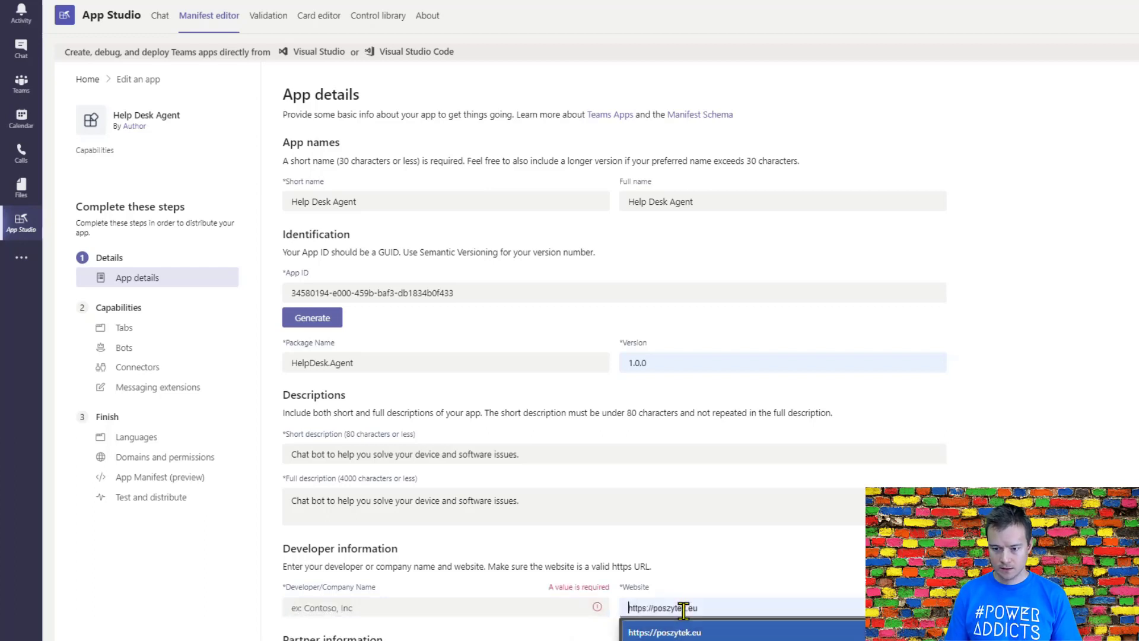
key(Return)
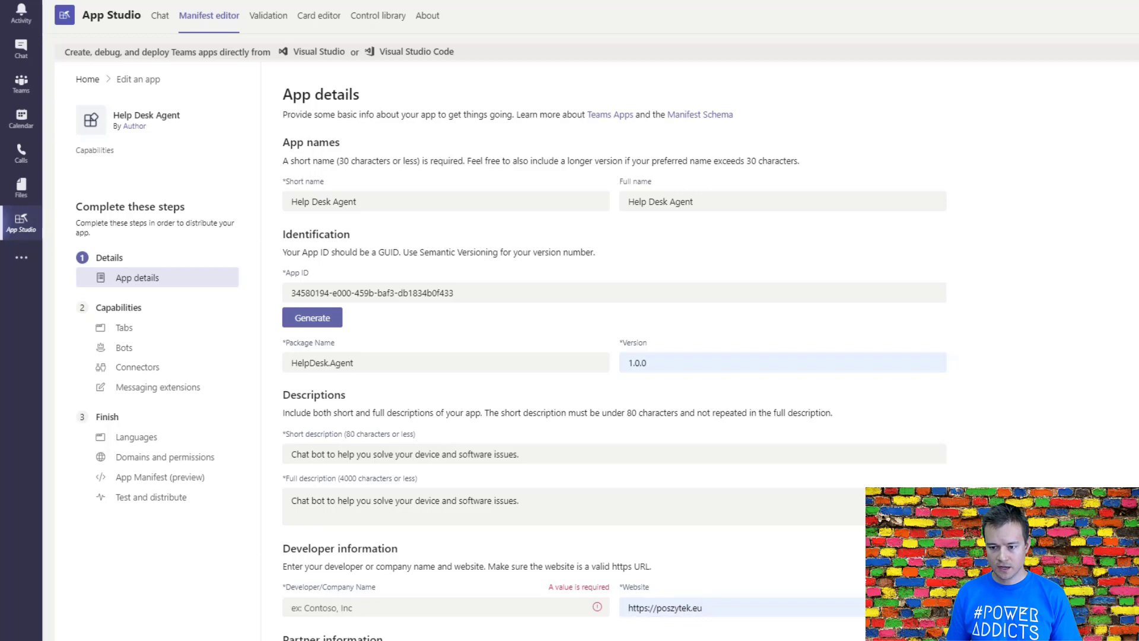
click(451, 605)
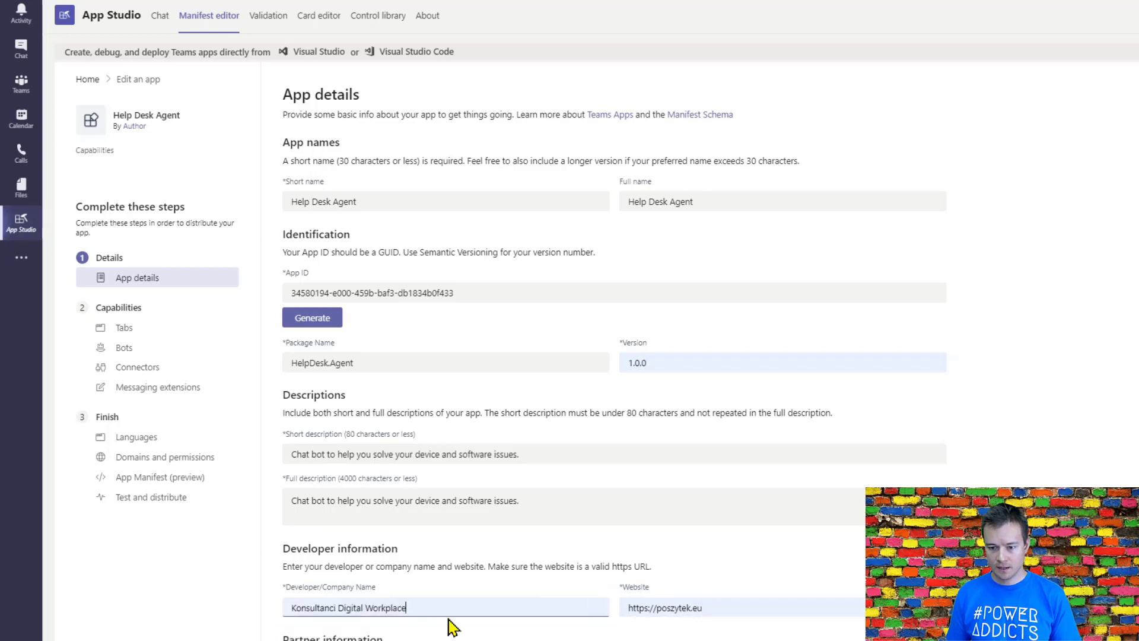
click(451, 632)
scroll(440, 501, down, 8)
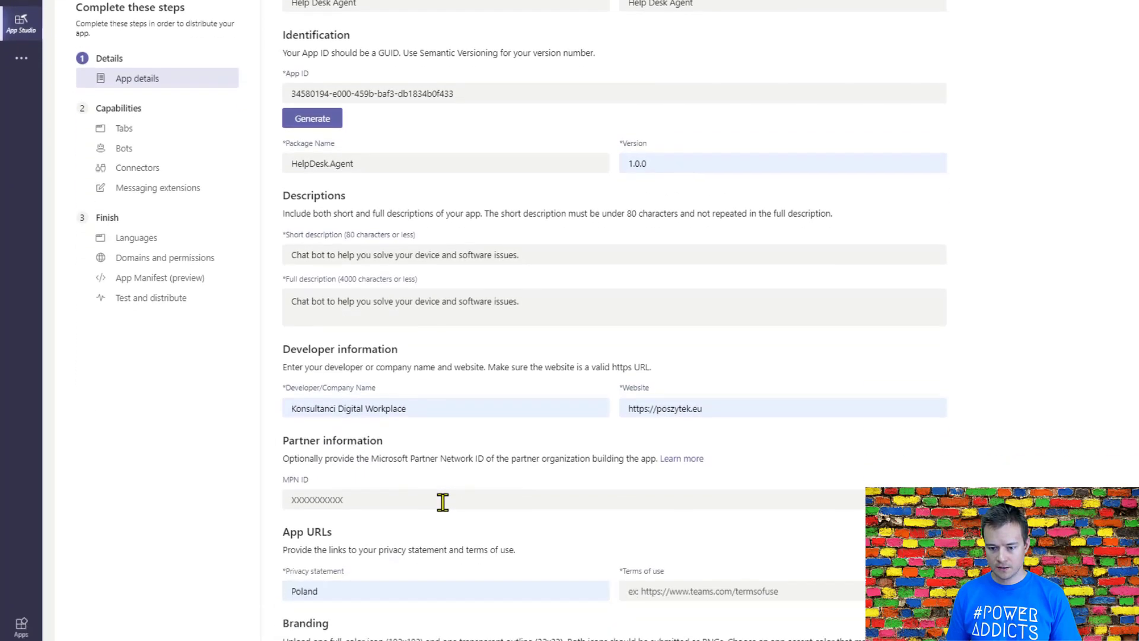
double_click(383, 285)
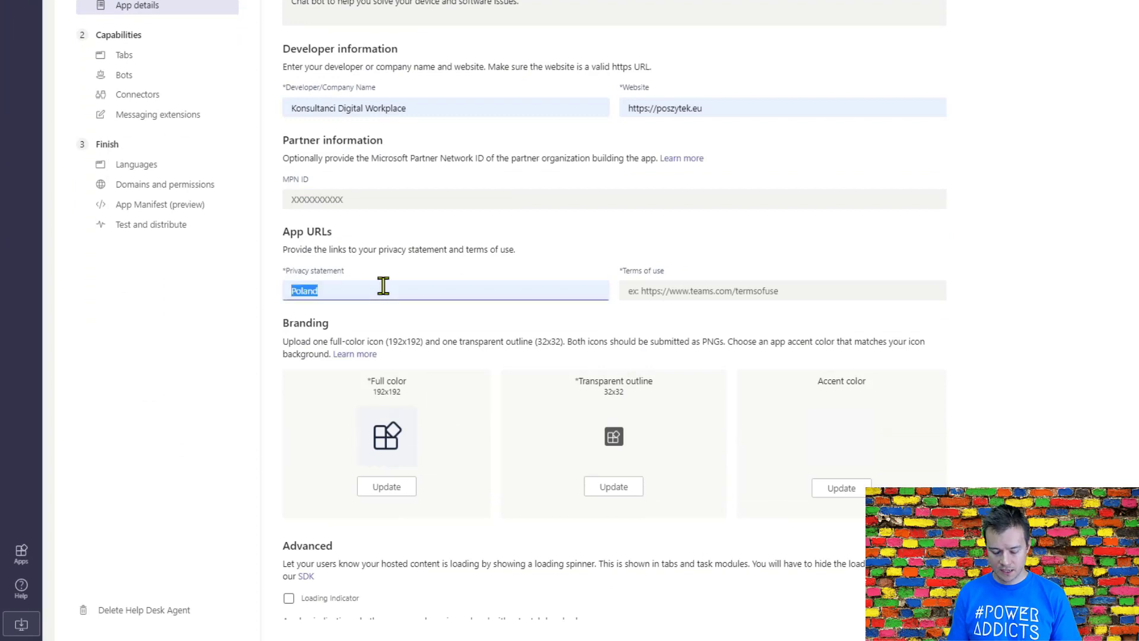
text(https)
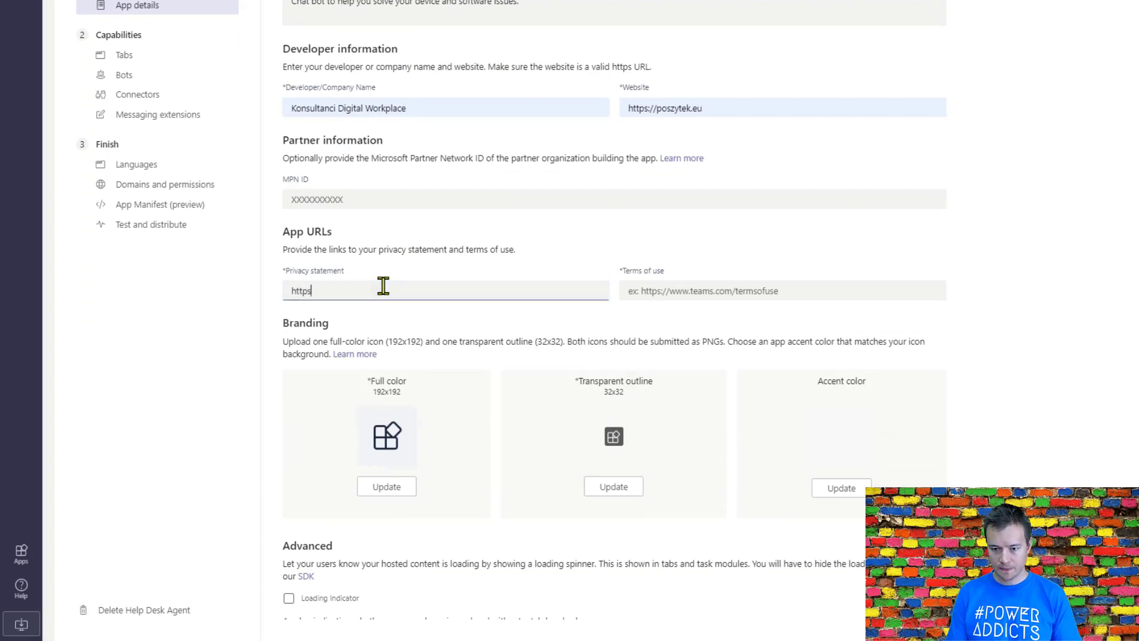
text(://www.te)
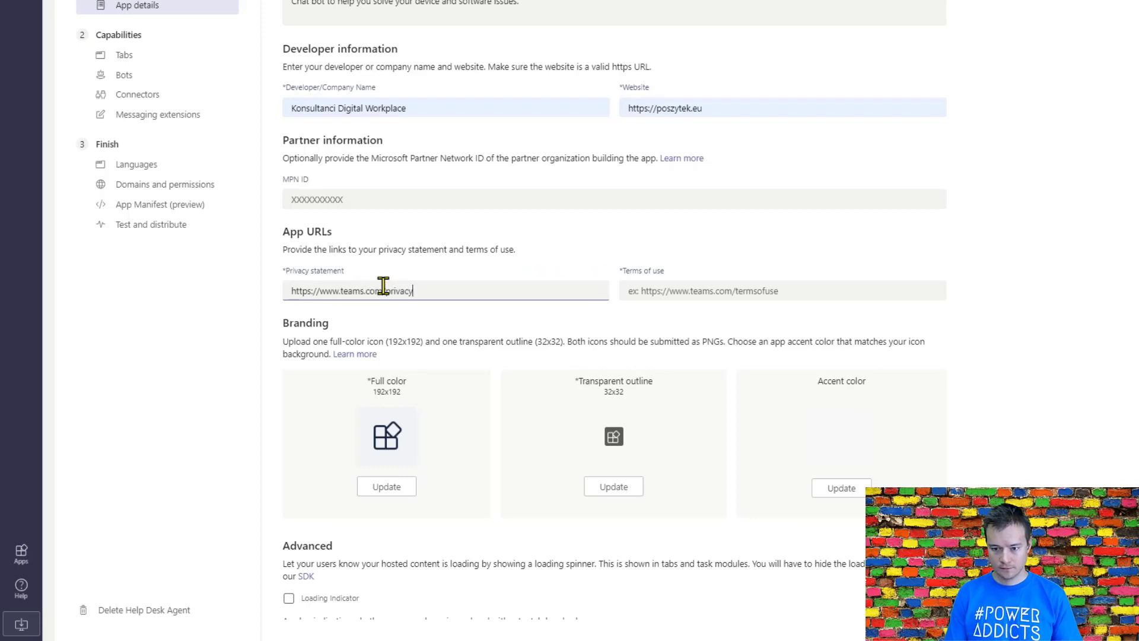
text(ams.com/privacy)
key(ctrl+a)
key(ctrl+c)
key(Tab)
key(ctrl+v)
key(ctrl+shift+Left)
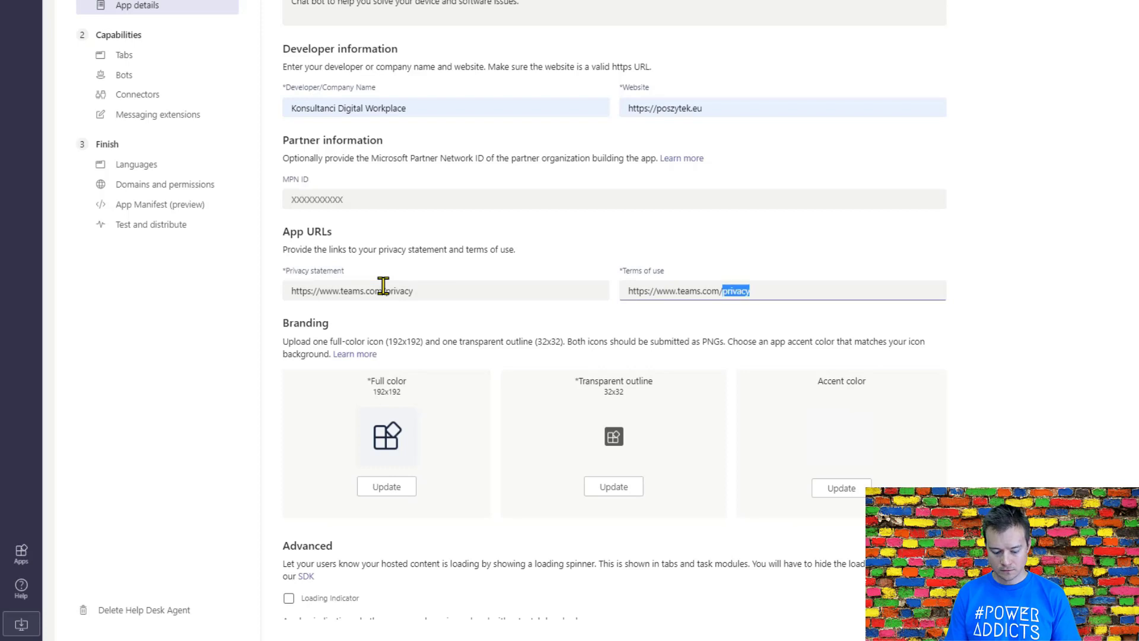
text(terms)
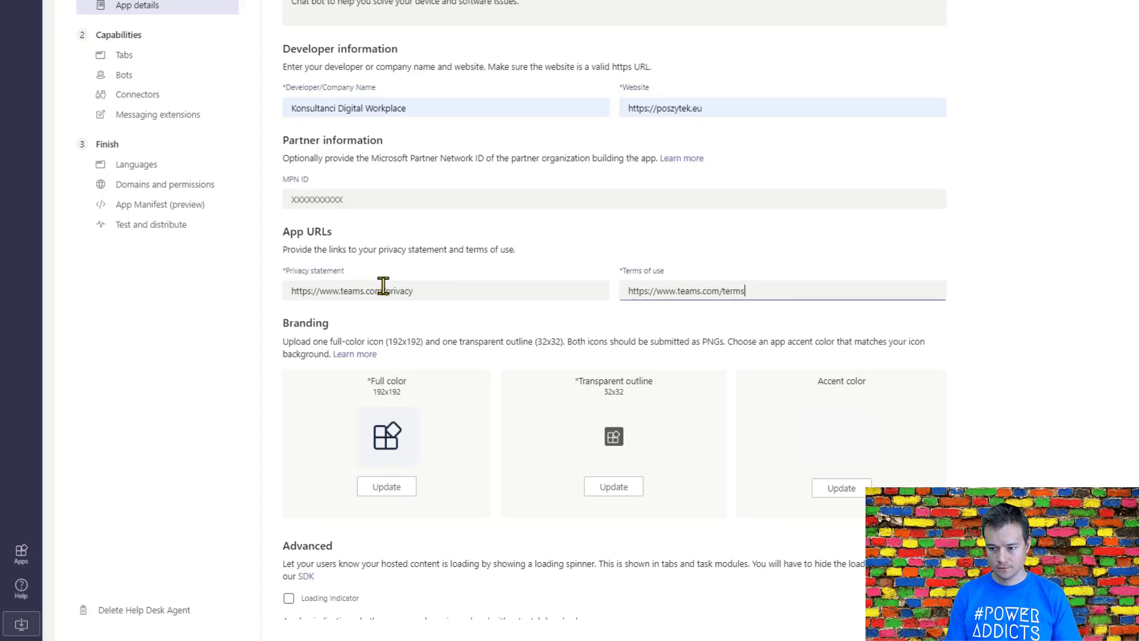
text(ofuse)
key(Tab)
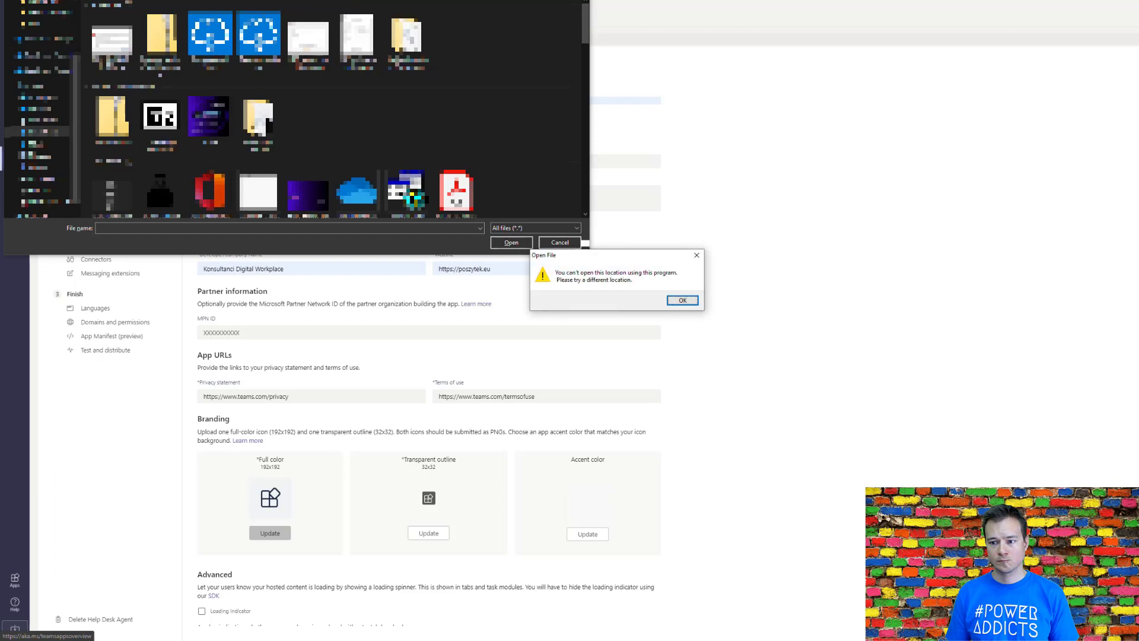
Step: Upload icon192.png as the full color icon and icon32.png as the transparent outline icon
key(Return)
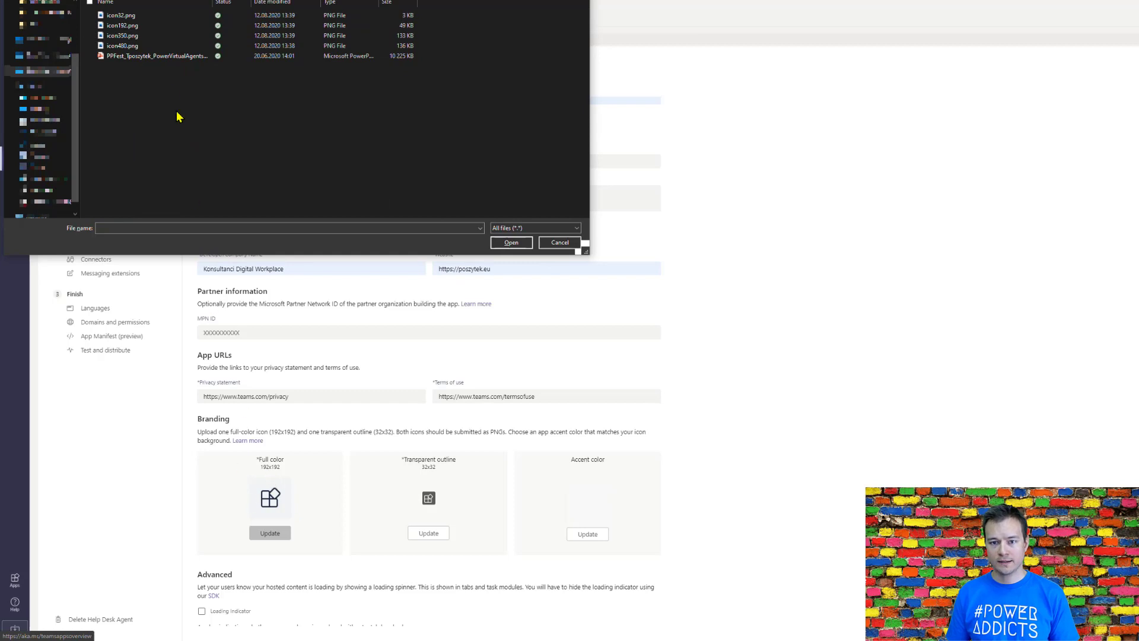
double_click(129, 30)
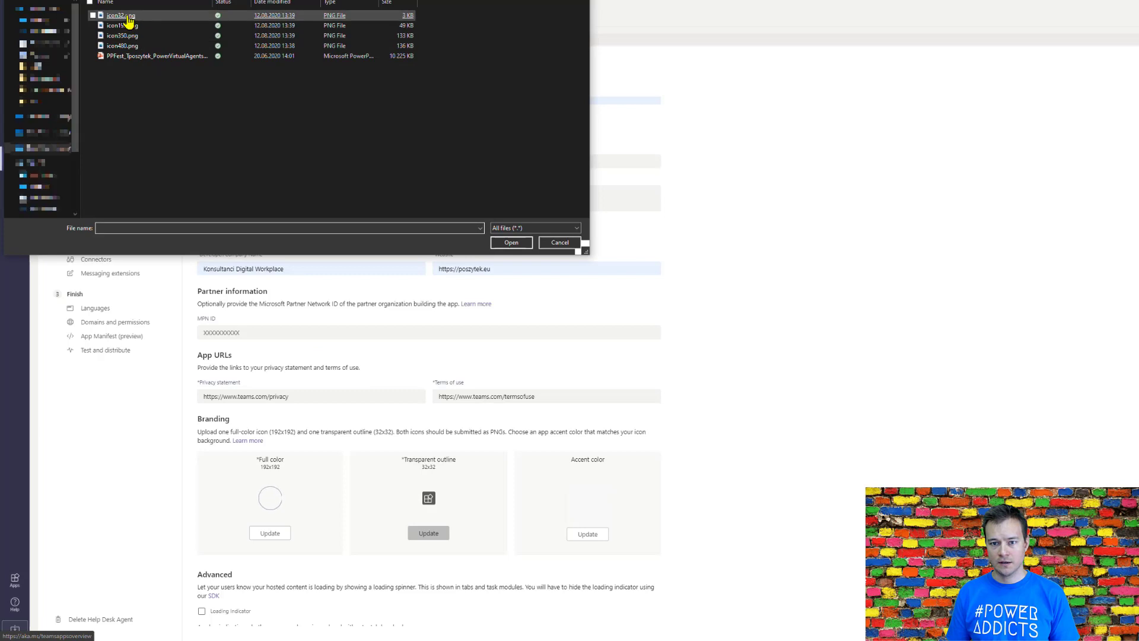
double_click(127, 17)
Step: Set the app's accent color to orange and save it
click(593, 535)
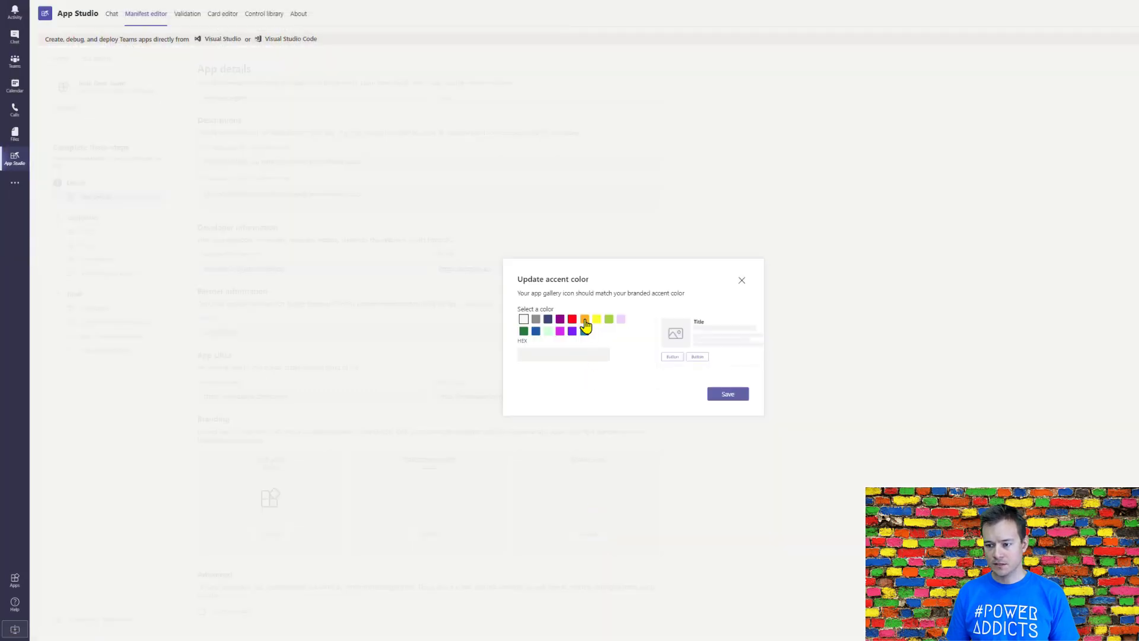
click(584, 320)
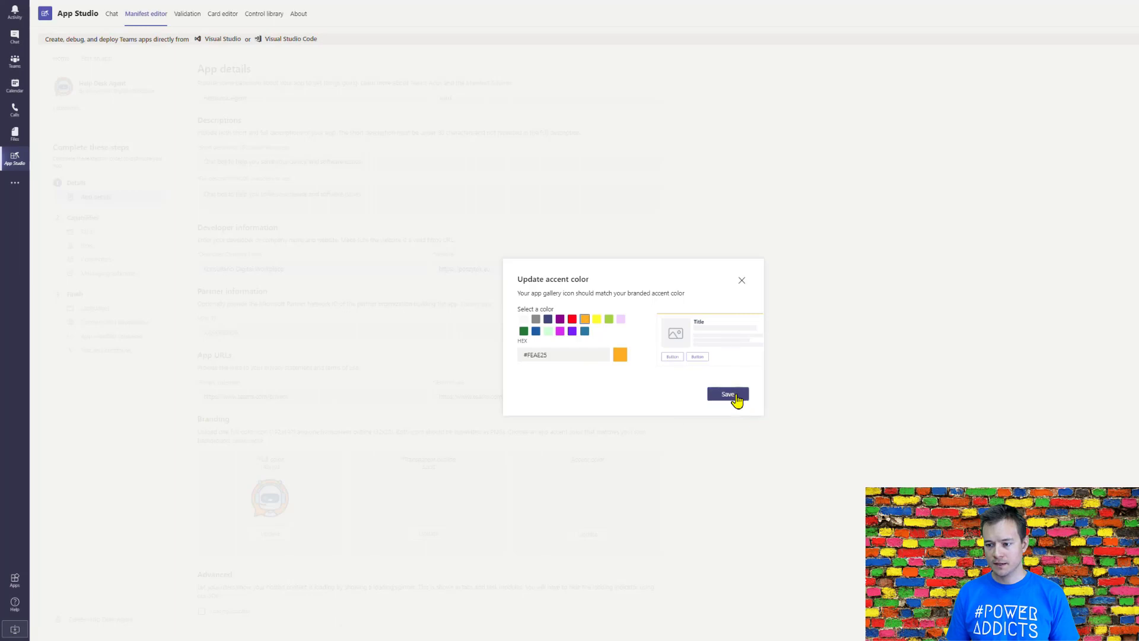
click(729, 394)
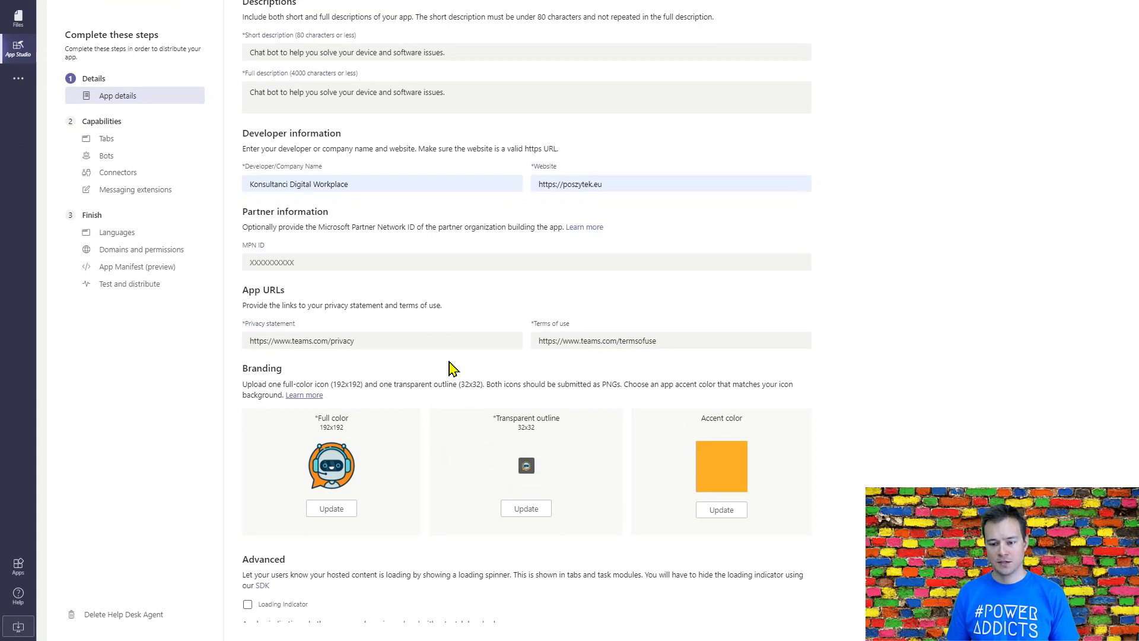
Step: Open the bot setup among the Help Desk Agent app's capabilities and choose to configure an existing bot
scroll(448, 374, down, 1)
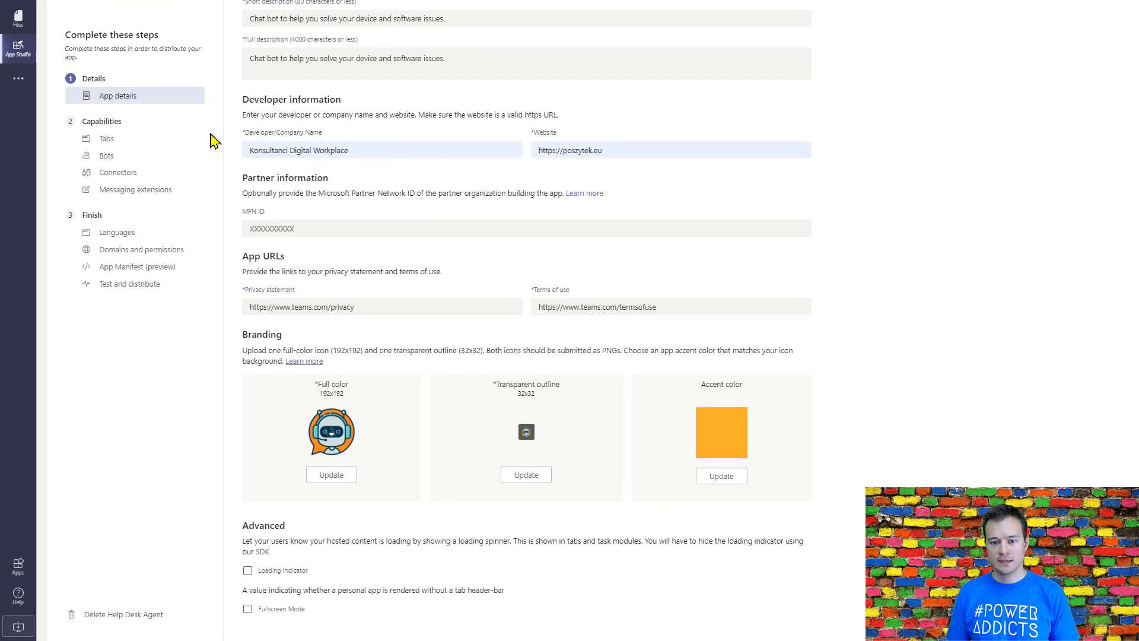
click(110, 144)
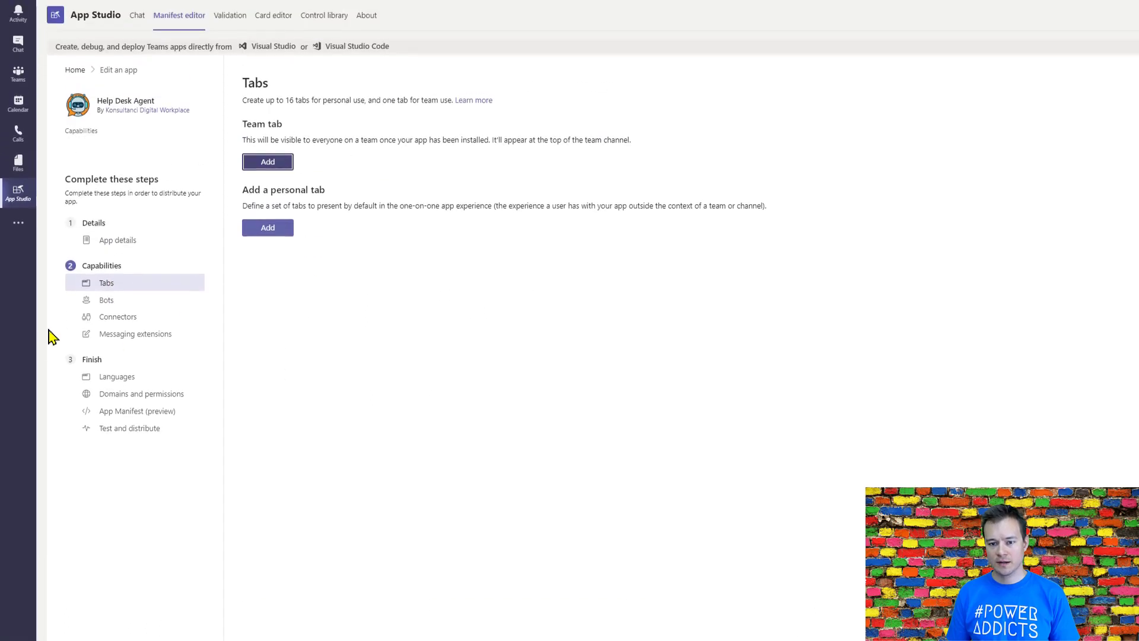
click(105, 306)
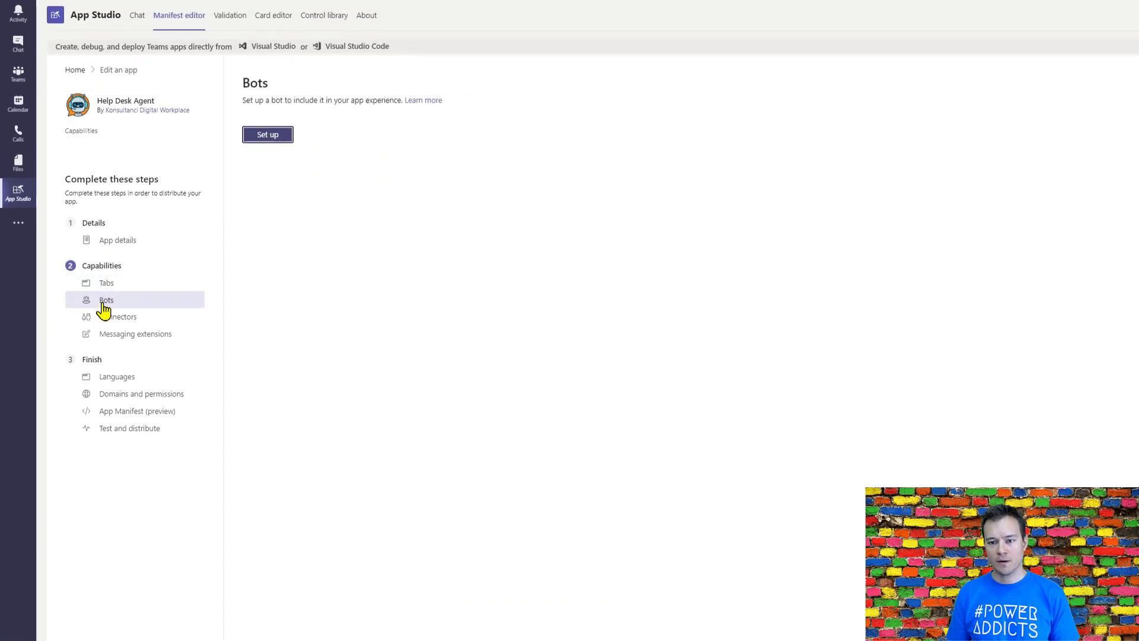
click(269, 135)
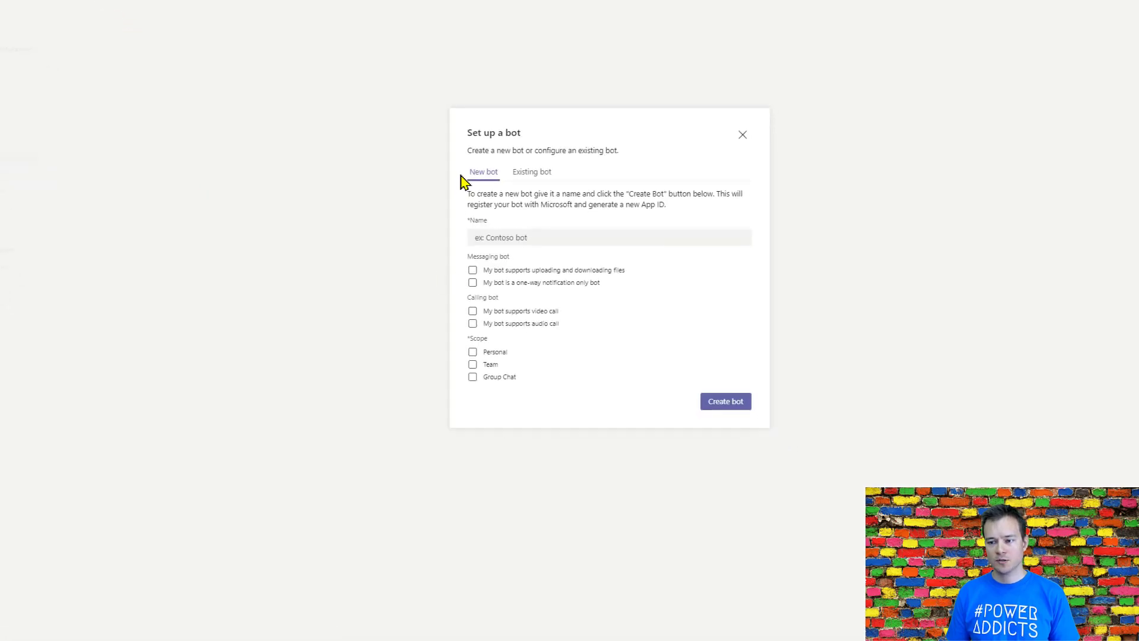
click(532, 177)
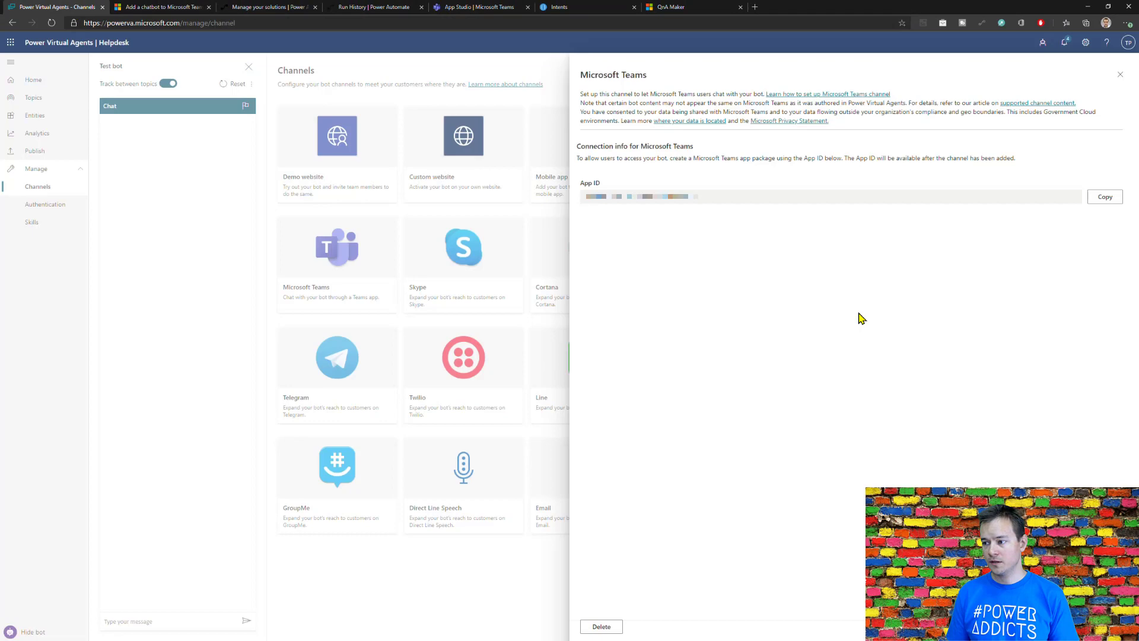
Step: Connect the bot with the App ID copied from the Microsoft Teams channel in Power Virtual Agents, enable the Personal scope and save
click(1101, 197)
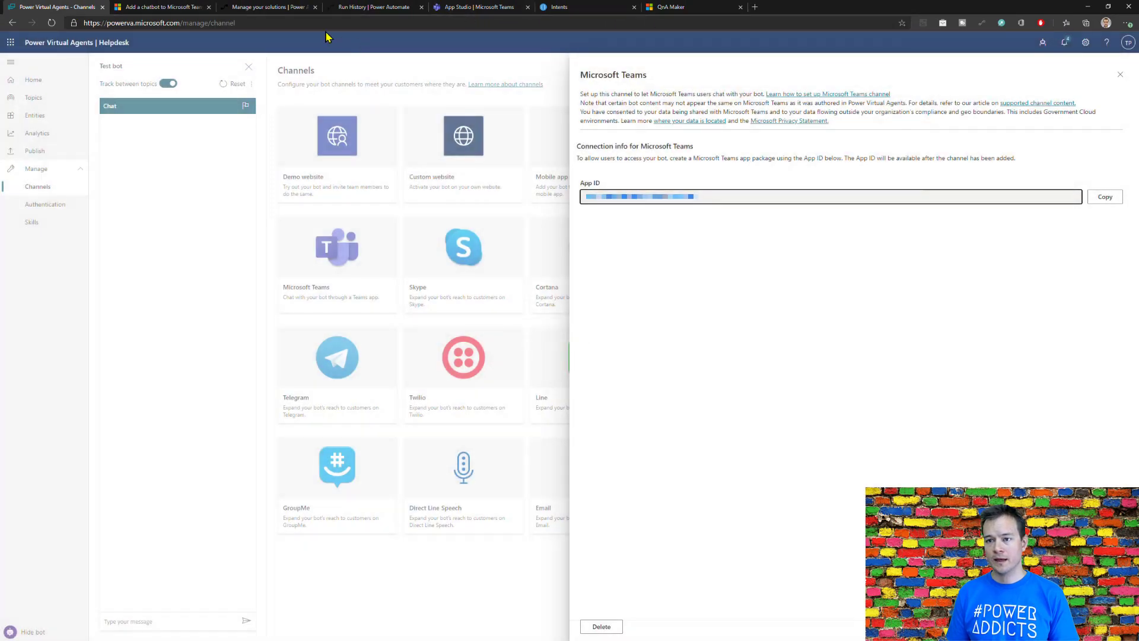
click(502, 8)
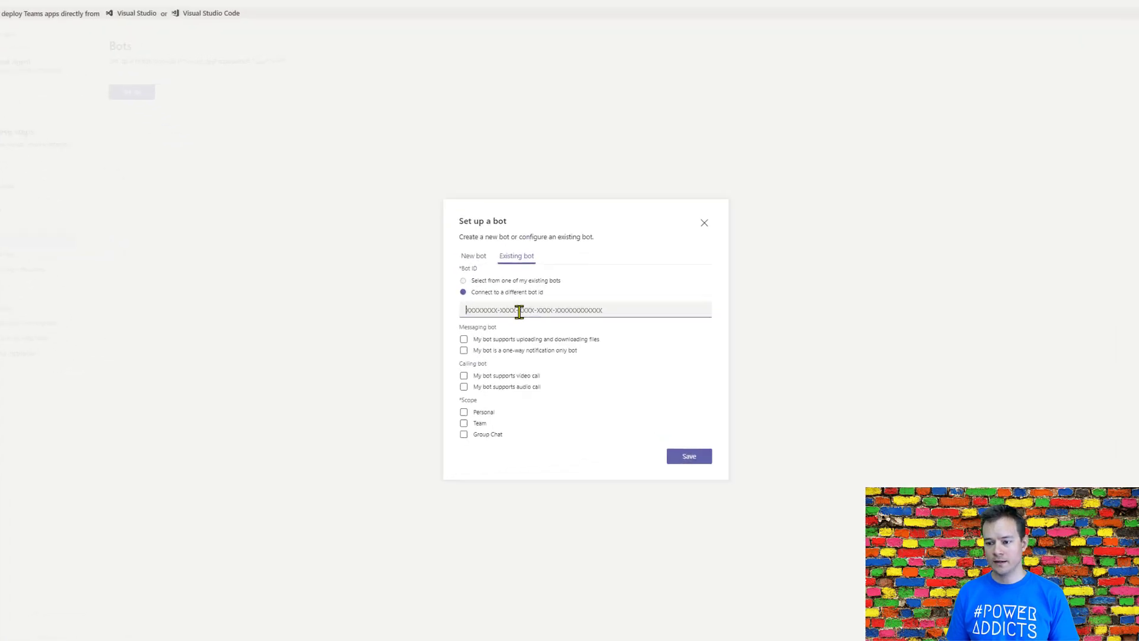
click(526, 337)
key(ctrl+v)
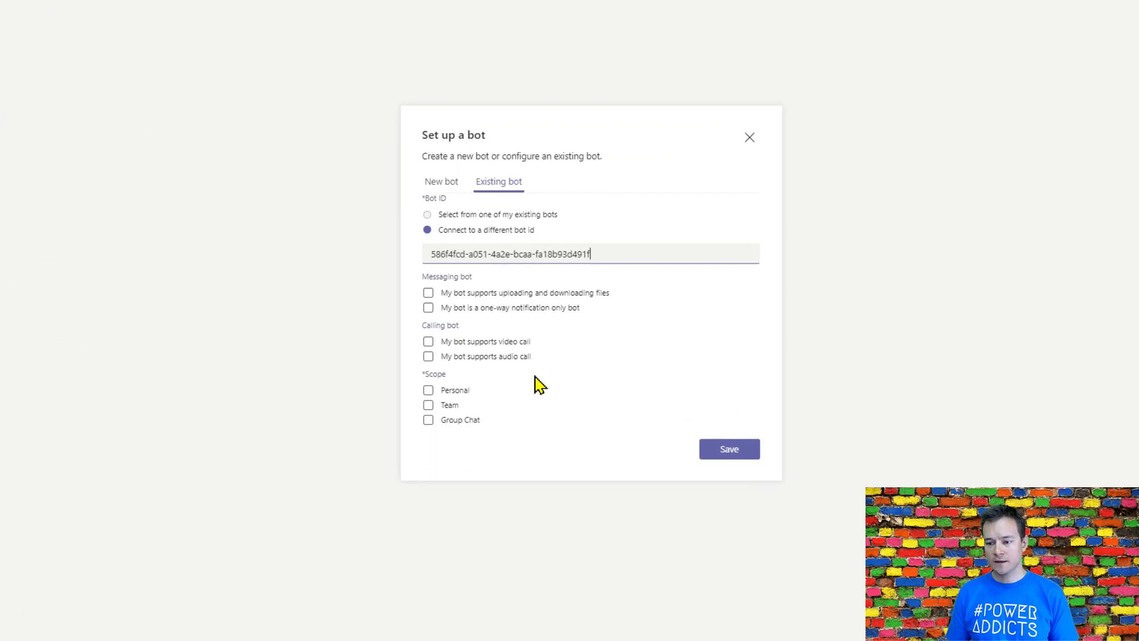
click(455, 397)
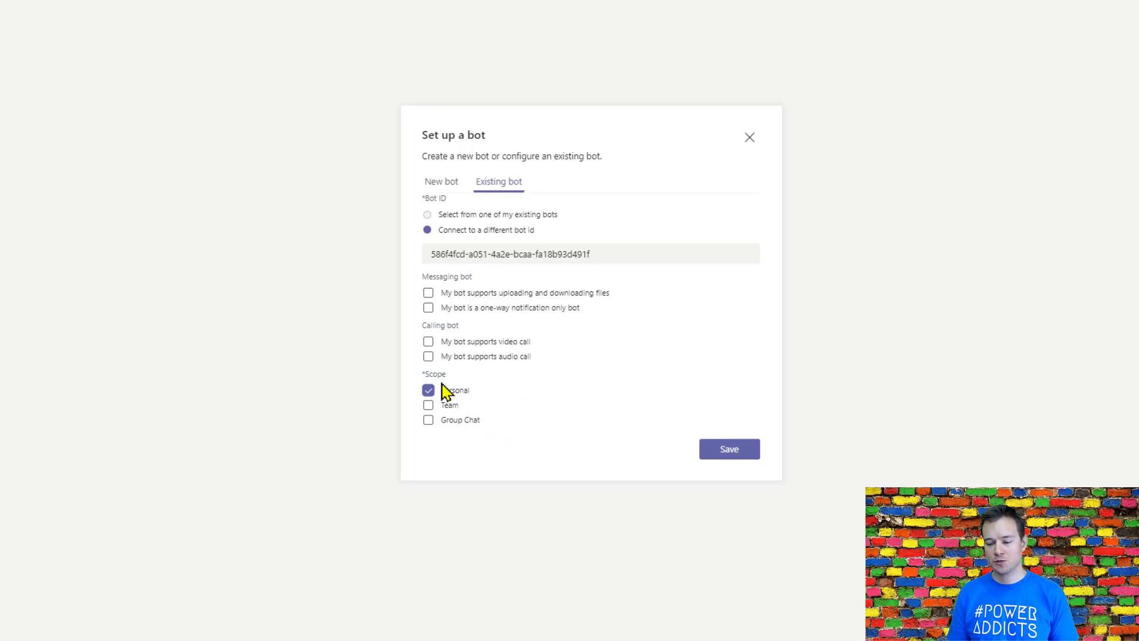
click(738, 452)
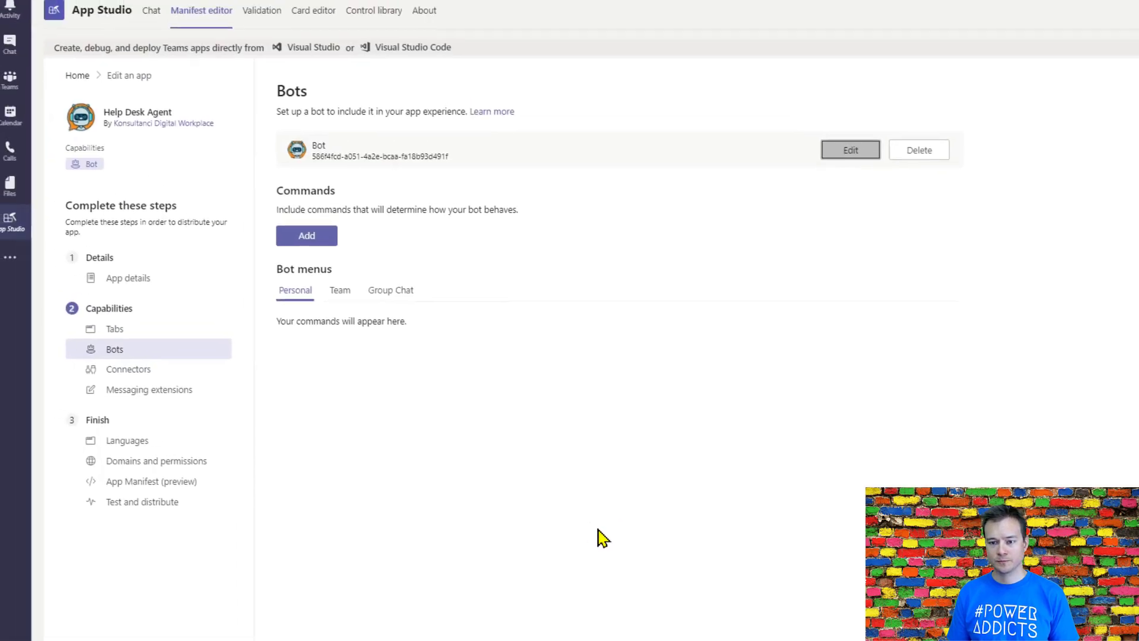
Step: Review the app's connector, messaging extension and language settings
click(136, 382)
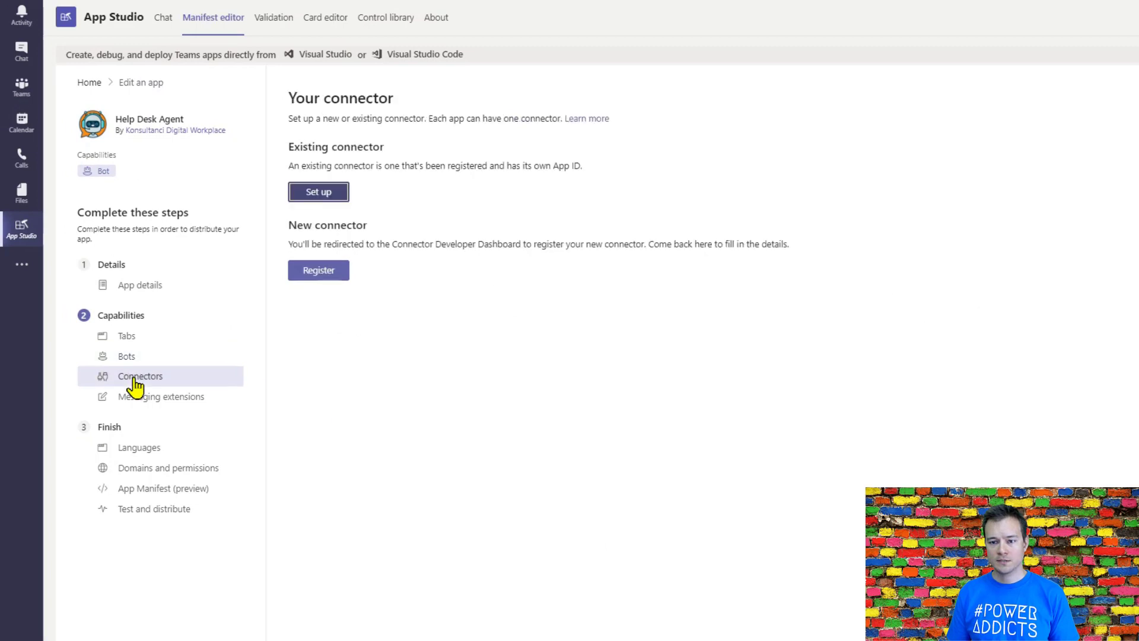
click(181, 396)
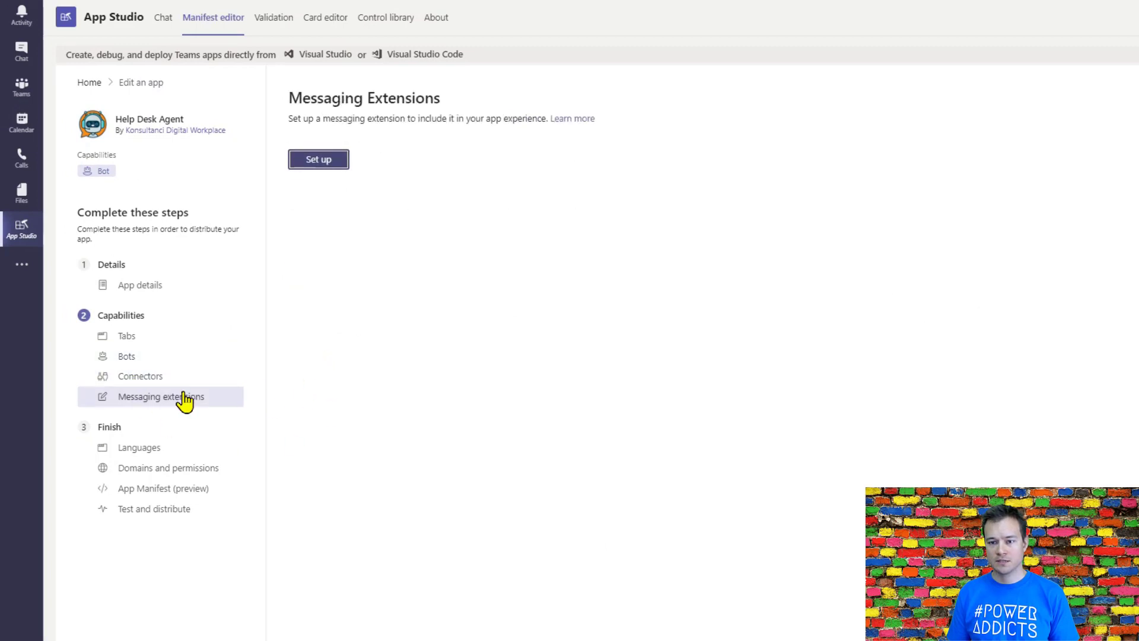
click(147, 454)
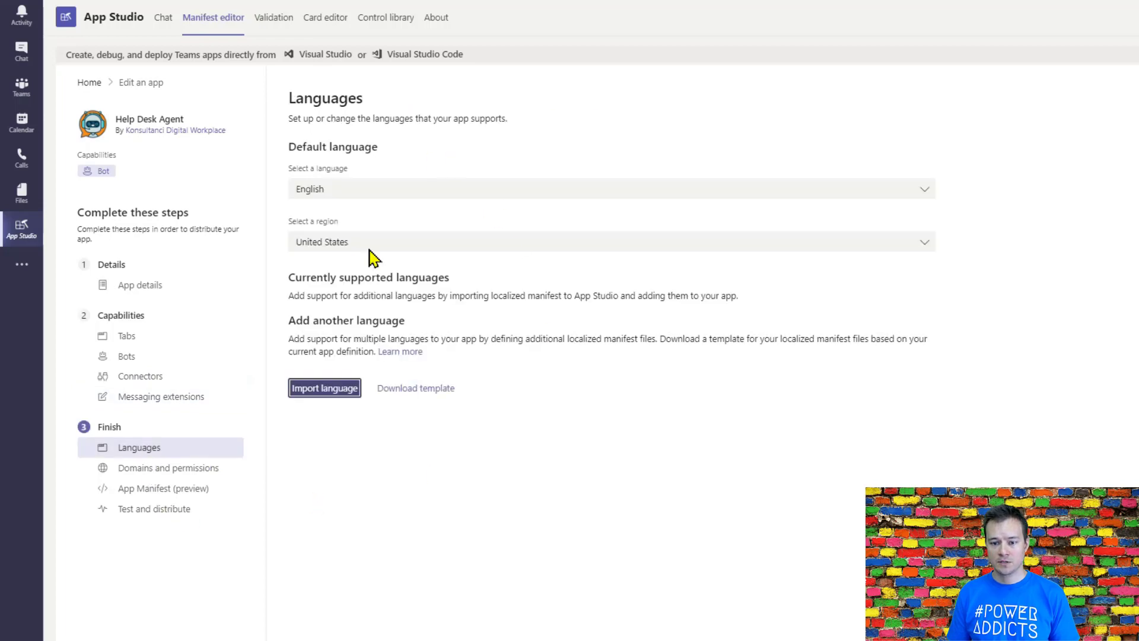
Step: Open the app's domains and permissions, and copy token.botframework.com from the Microsoft Docs article on adding a bot to Teams
click(195, 472)
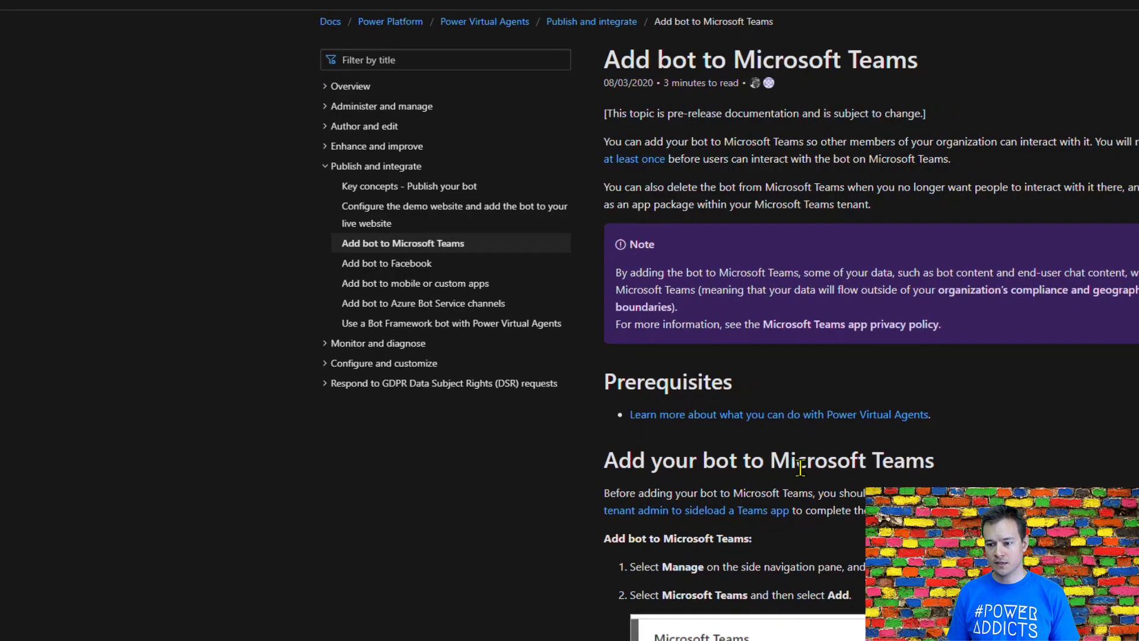
scroll(589, 428, down, 10)
scroll(532, 412, down, 20)
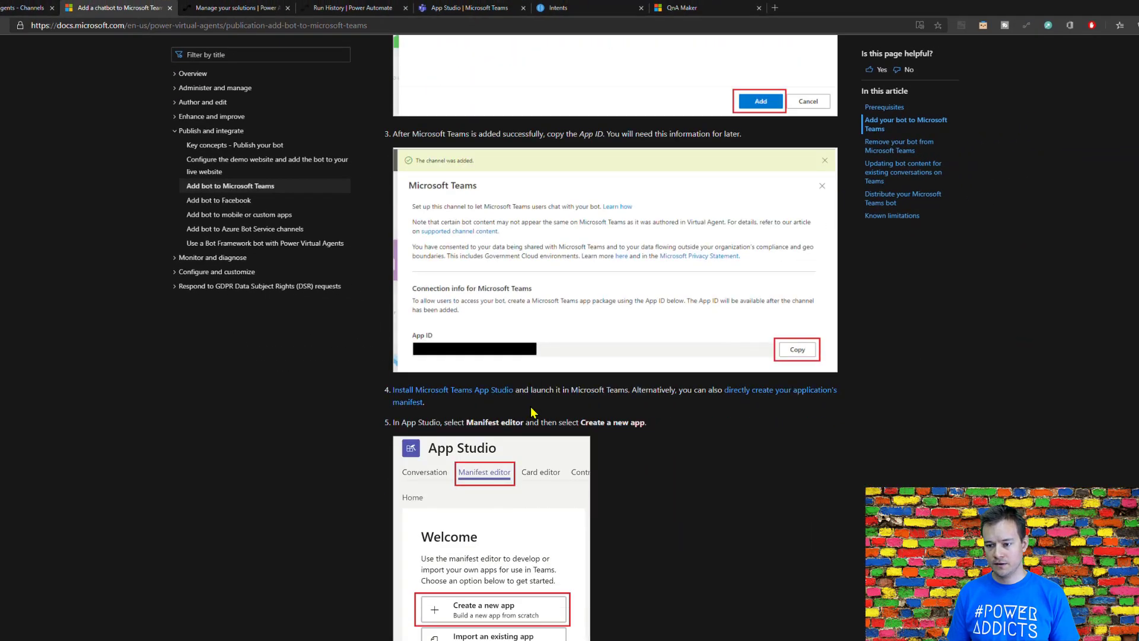
scroll(532, 412, down, 4)
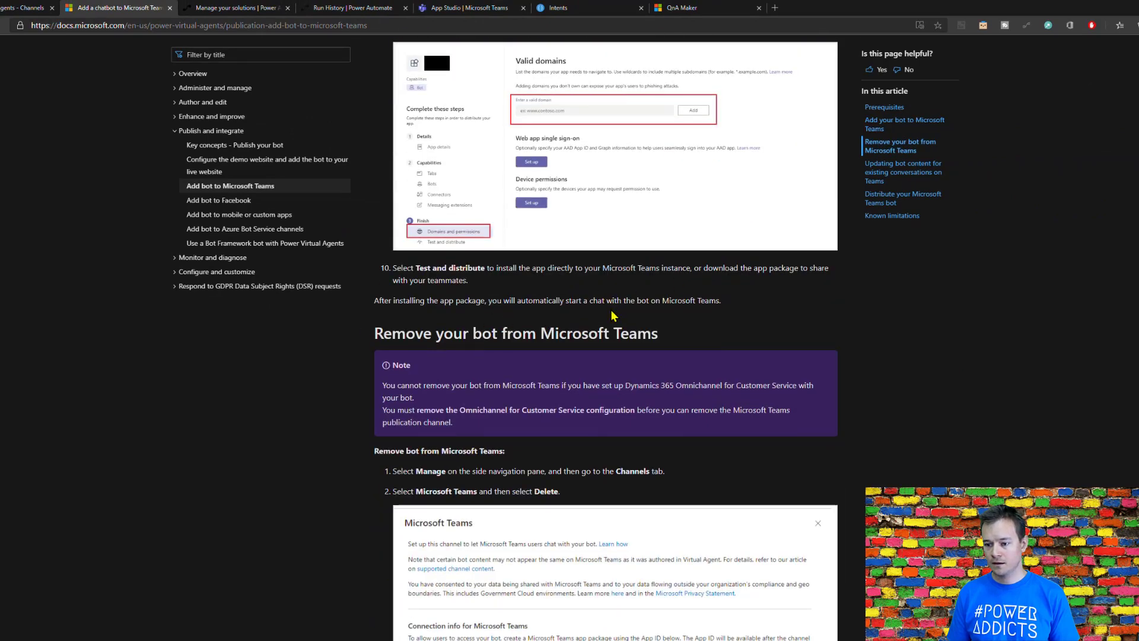
scroll(613, 309, down, 8)
scroll(613, 315, down, 5)
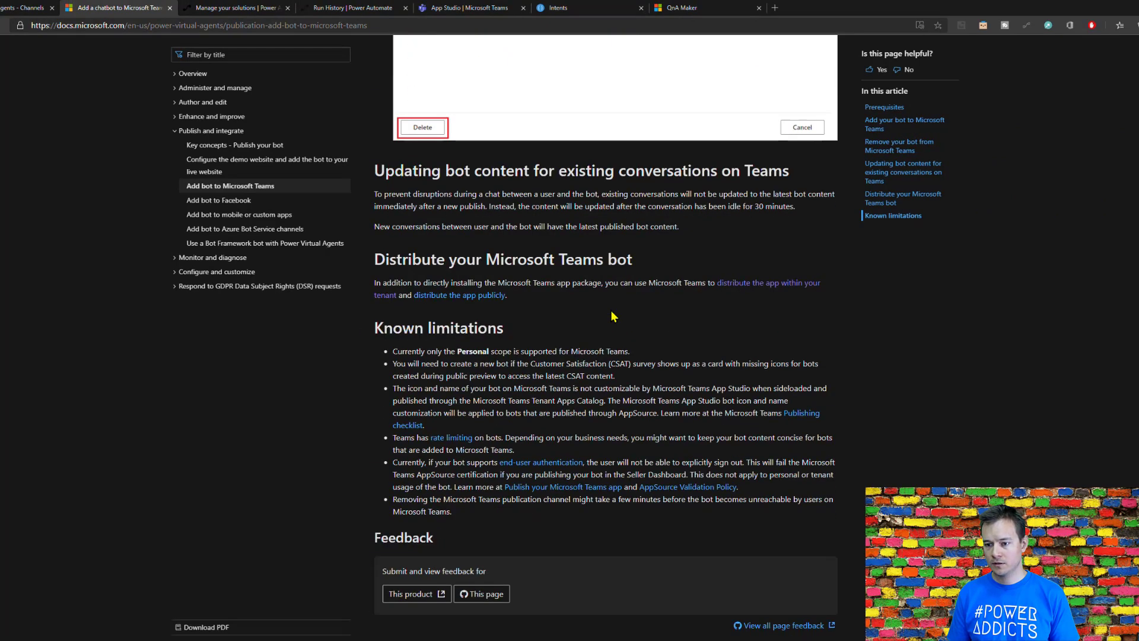
scroll(613, 315, up, 18)
scroll(613, 325, up, 3)
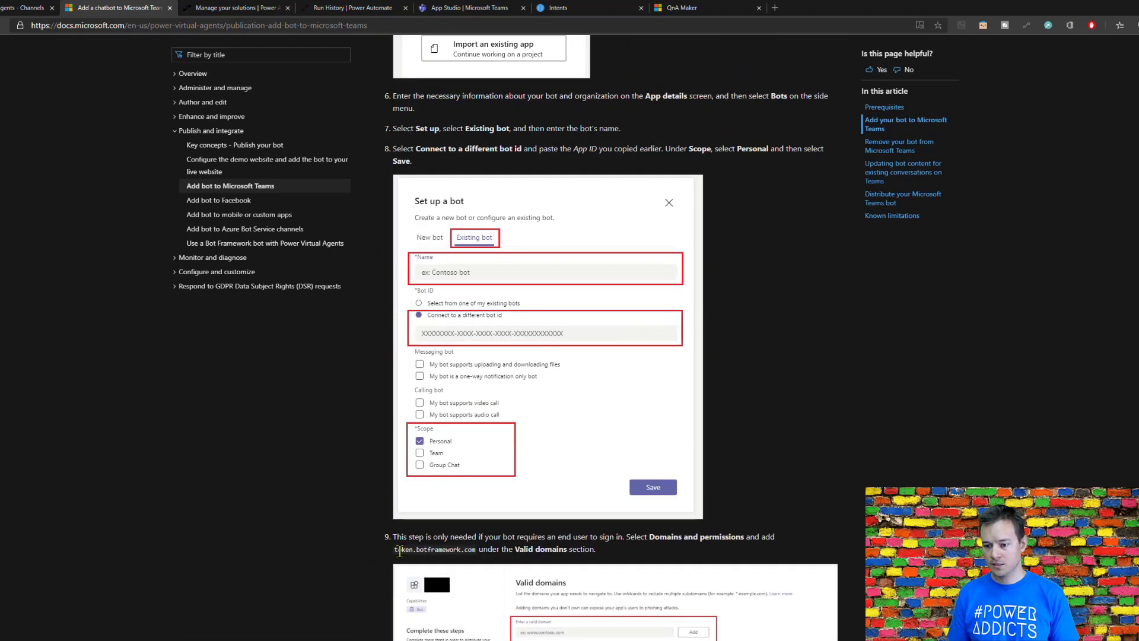
drag(394, 550, 476, 547)
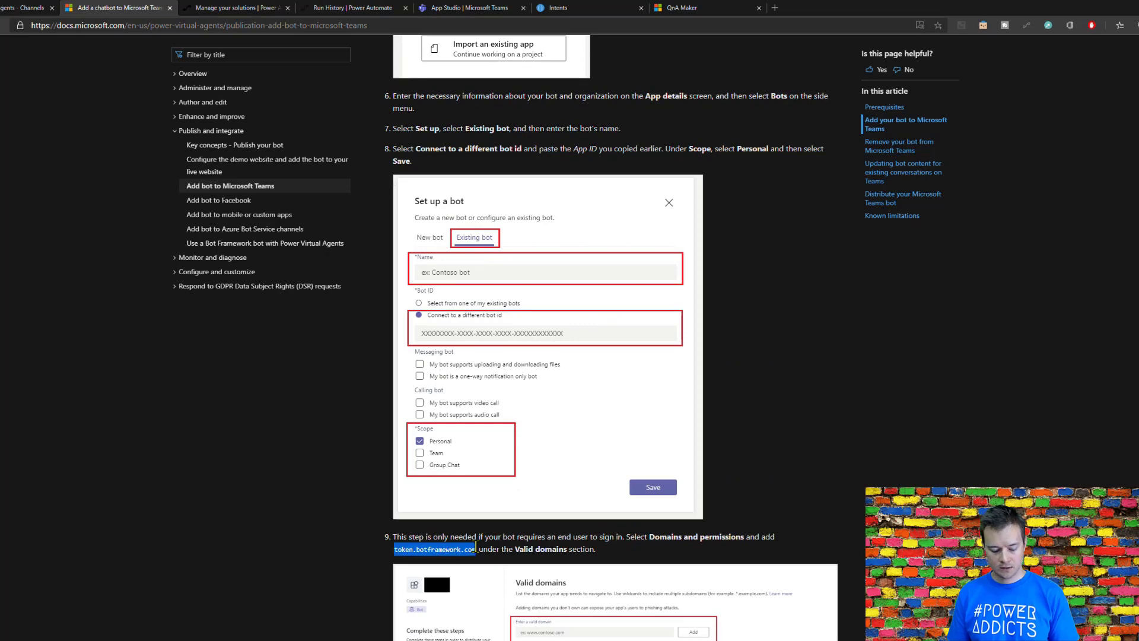
Step: Switch back to App Studio and add token.botframework.com as a valid domain for the app
click(472, 8)
click(419, 187)
key(ctrl+v)
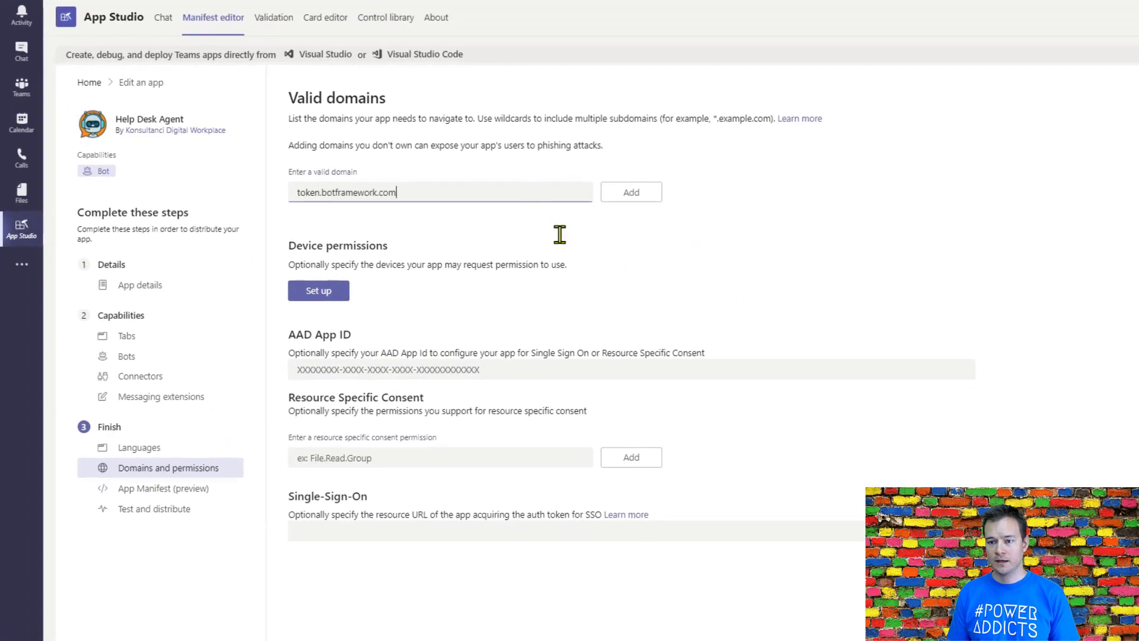
click(631, 195)
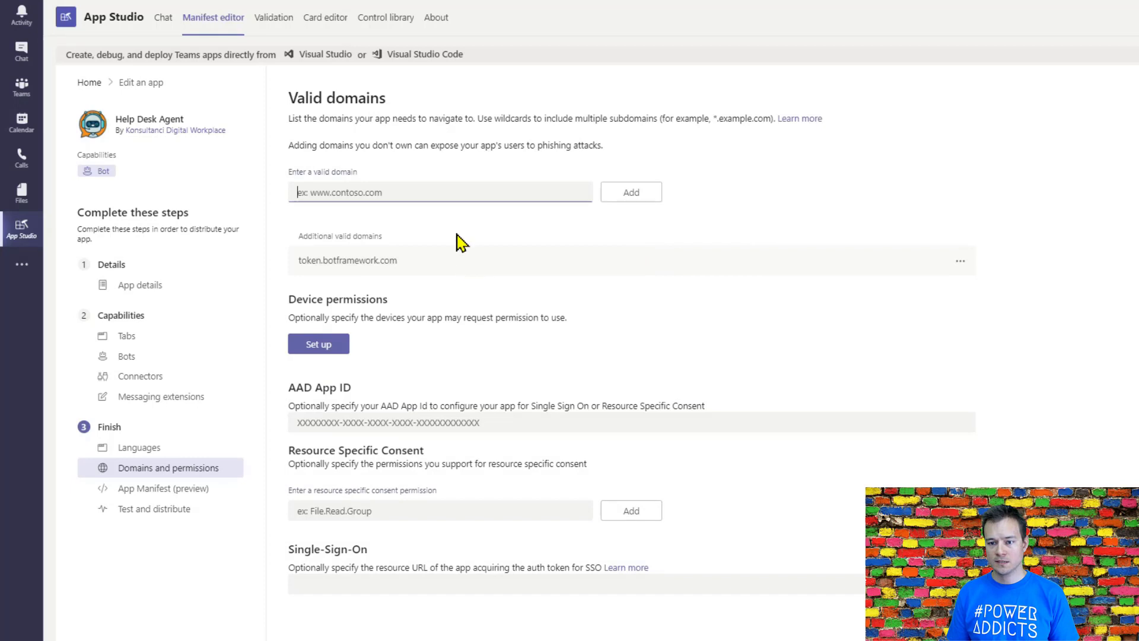
Step: Install the Help Desk Agent app in Teams for testing and add it for personal use
click(146, 510)
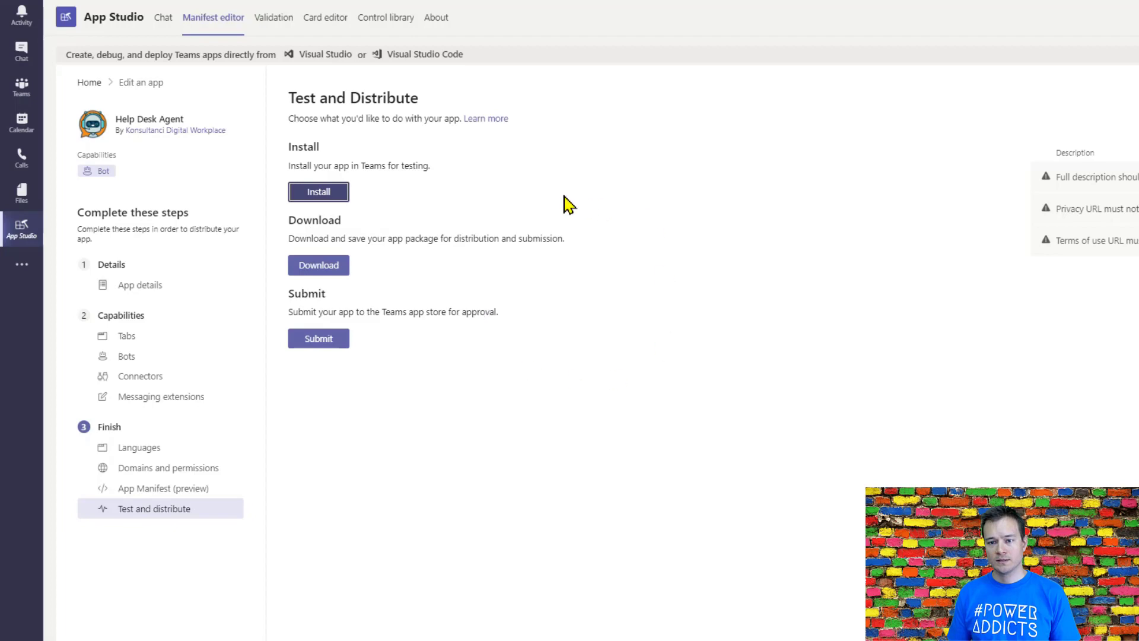
click(325, 191)
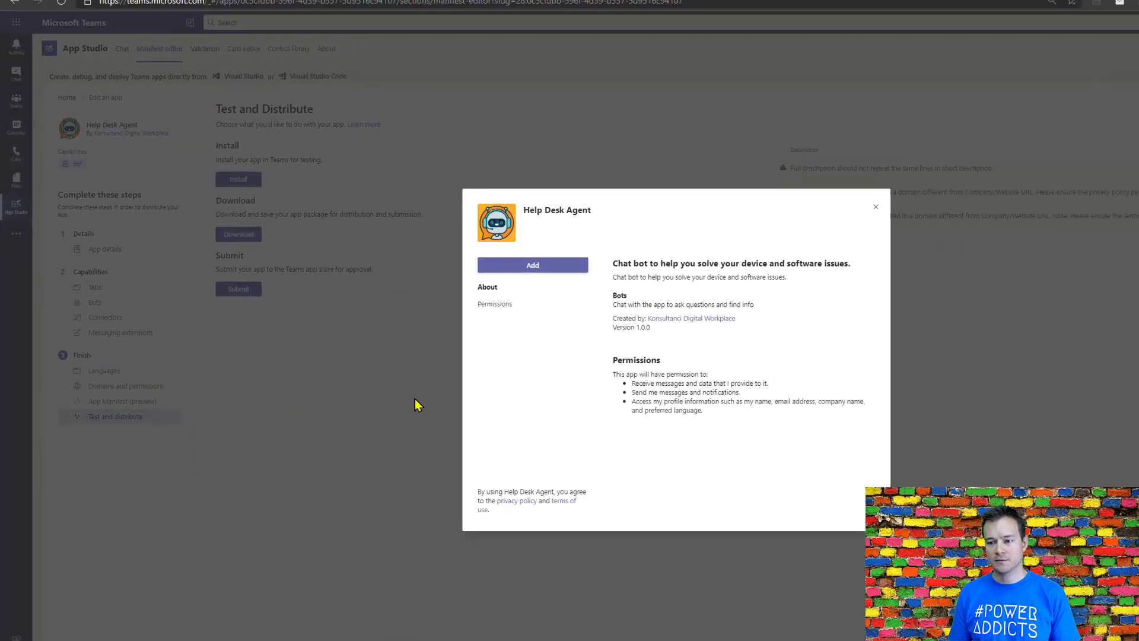
click(462, 250)
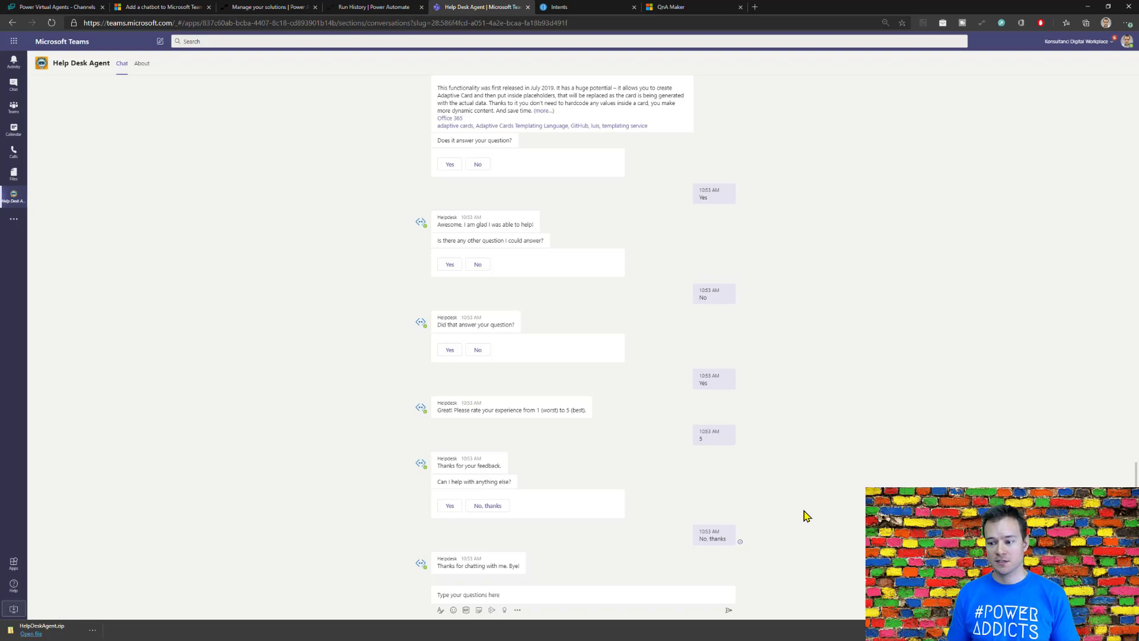
Step: Send the message "Helpdesk I need your help" in the Help Desk Agent chat
click(662, 591)
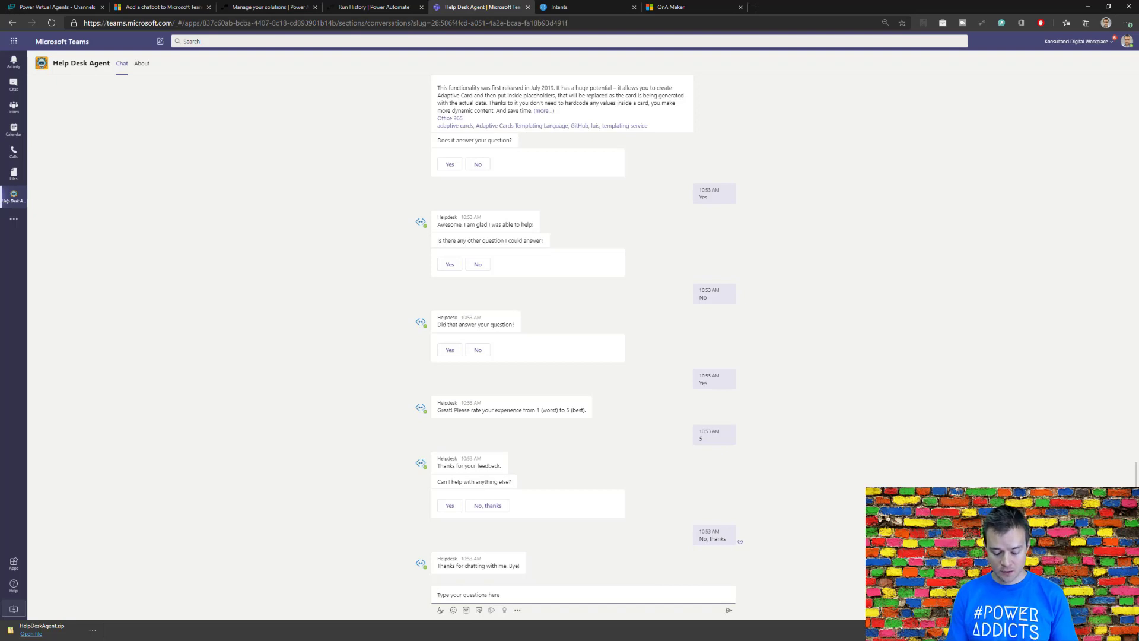
text(He)
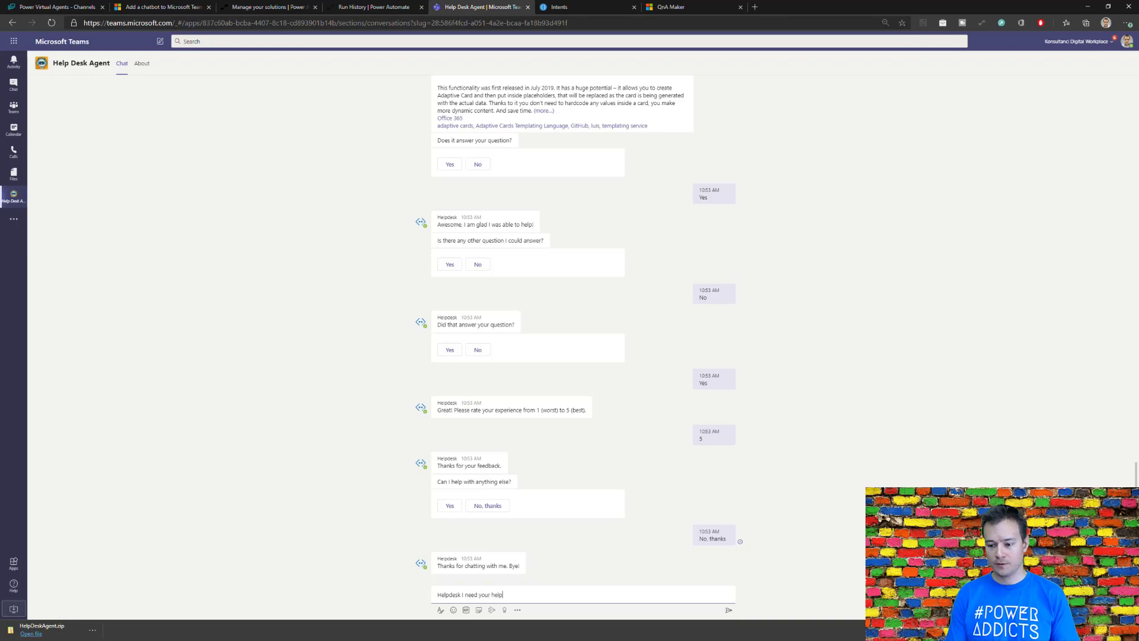
text(lpdesk I need your help)
key(Return)
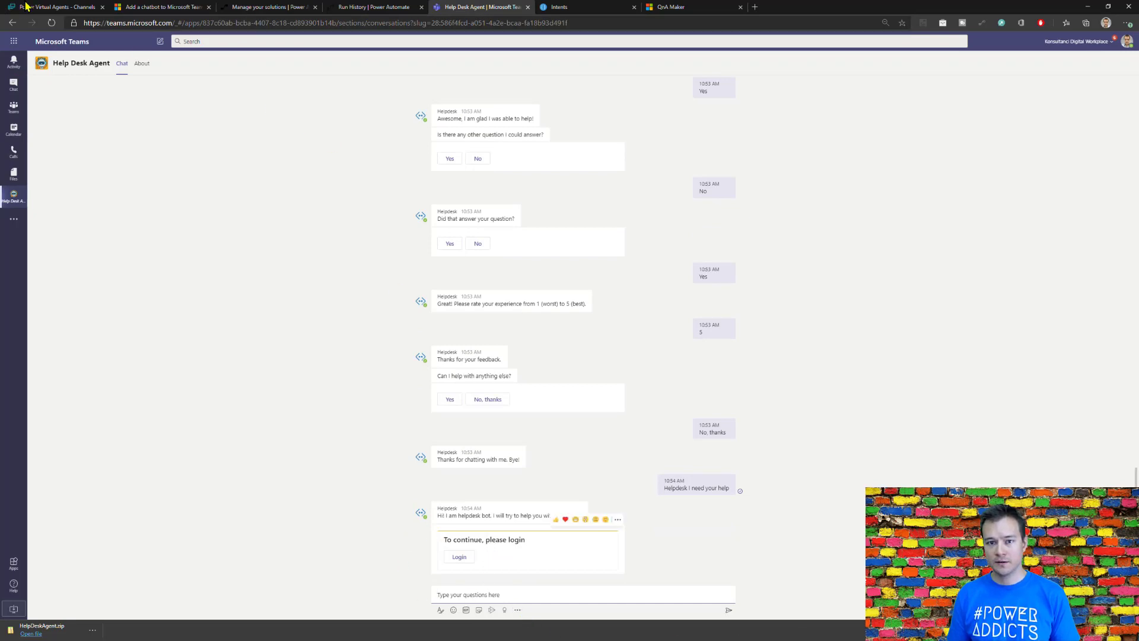
Step: Switch to Power Virtual Agents, close the Teams channel details and view the conversation flow of the Helpdesk (LUIS) topic
click(46, 7)
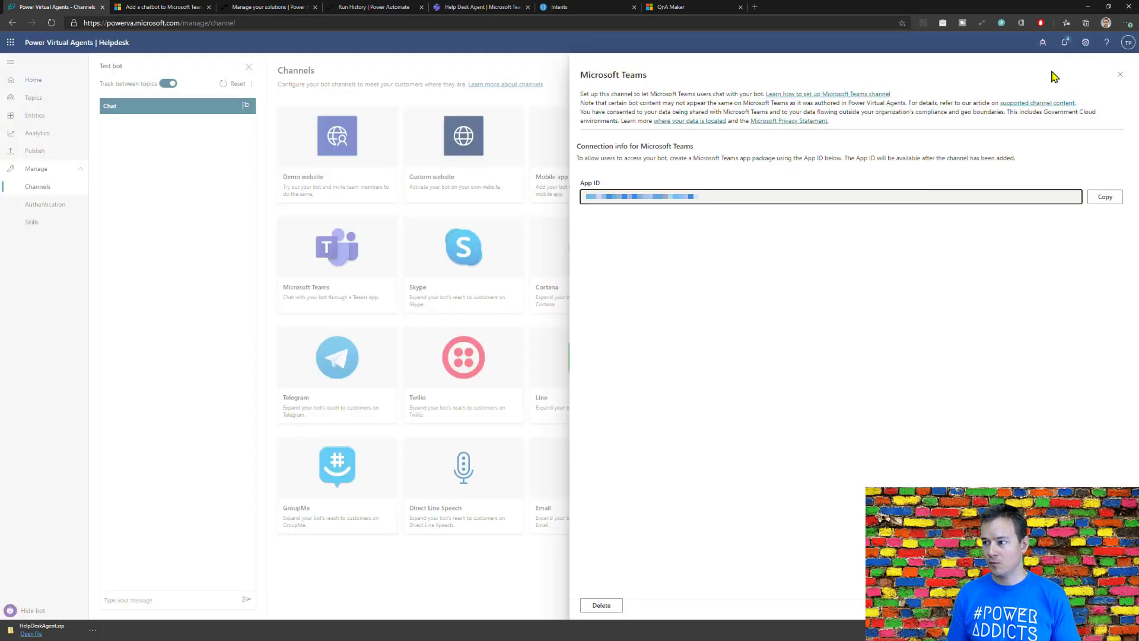
click(1121, 74)
click(52, 101)
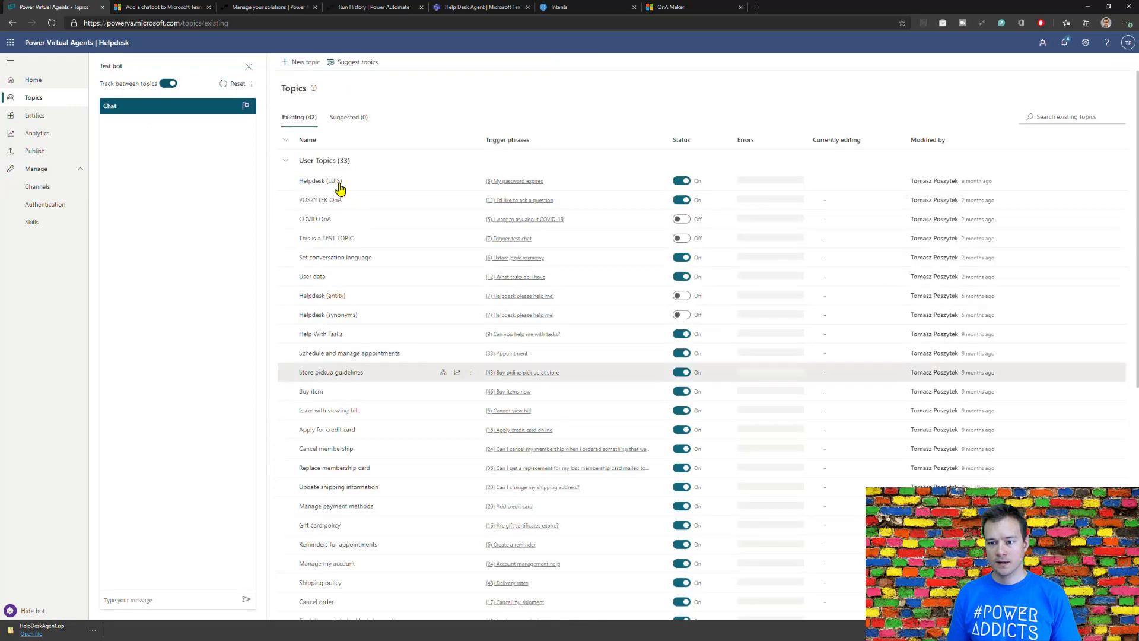
click(445, 183)
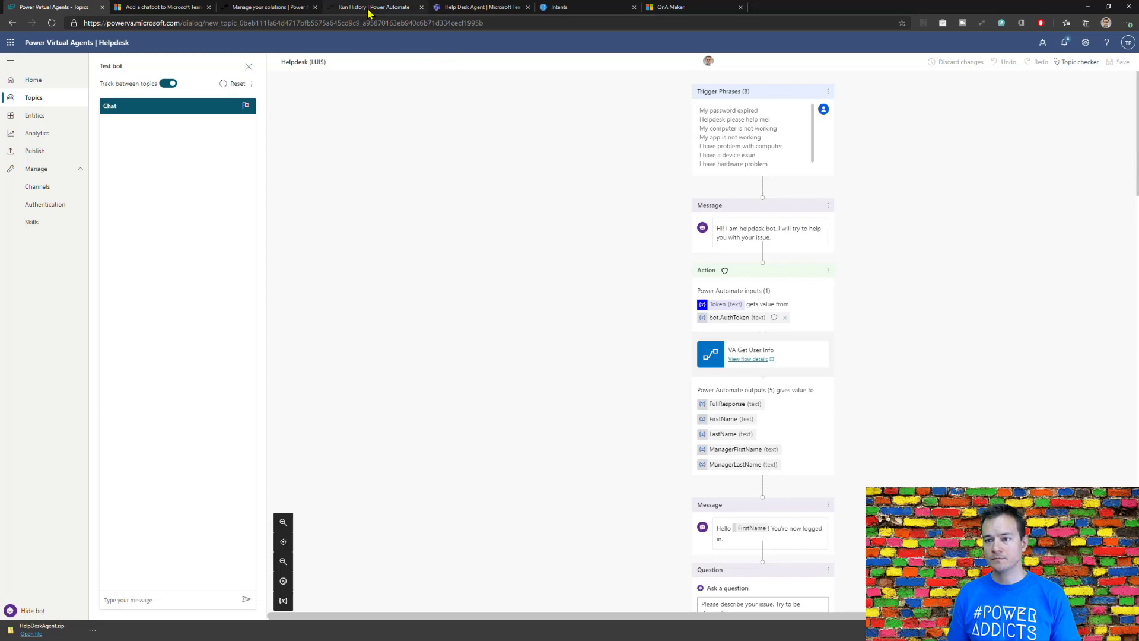
Step: Return to the Teams chat, log in to the bot and send "Formulas in my Excel are not working. What should I do?"
click(478, 7)
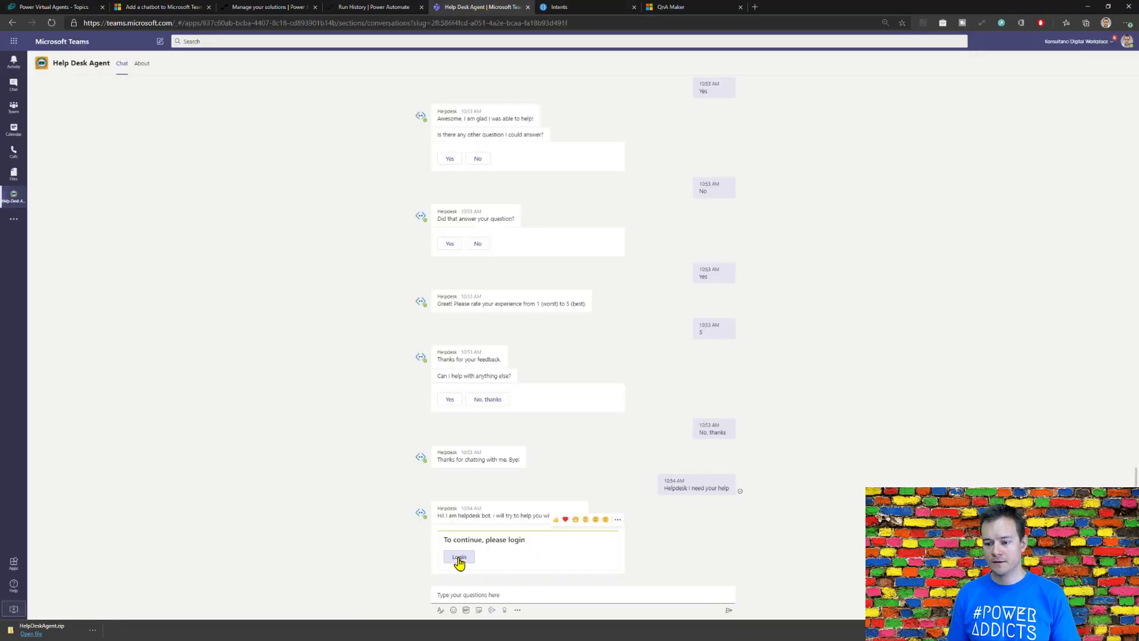
click(459, 557)
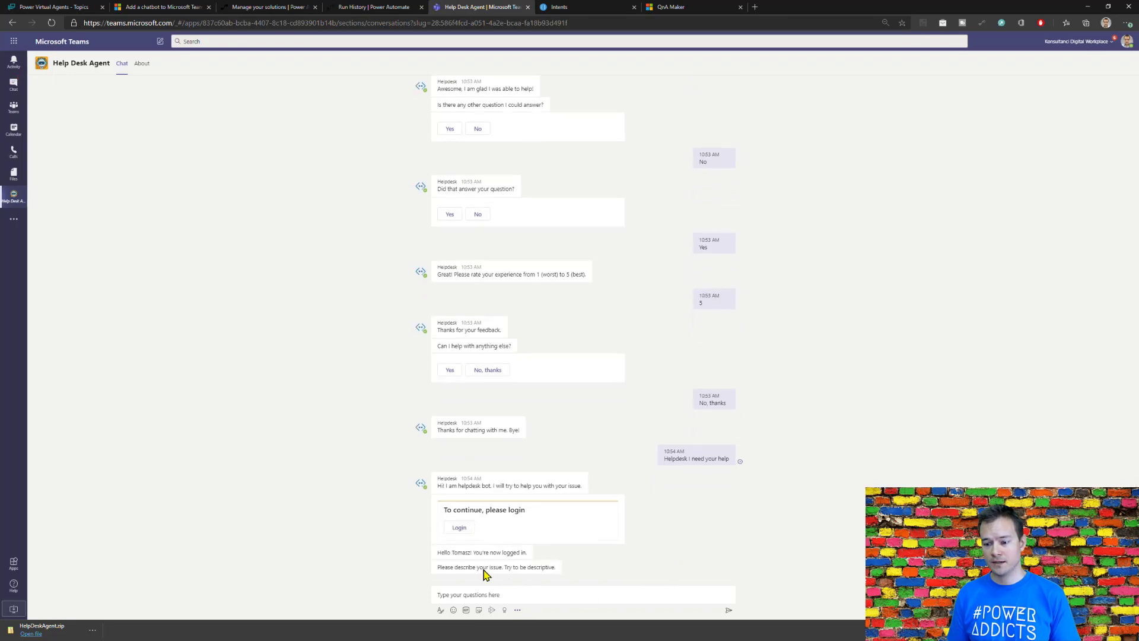
click(582, 591)
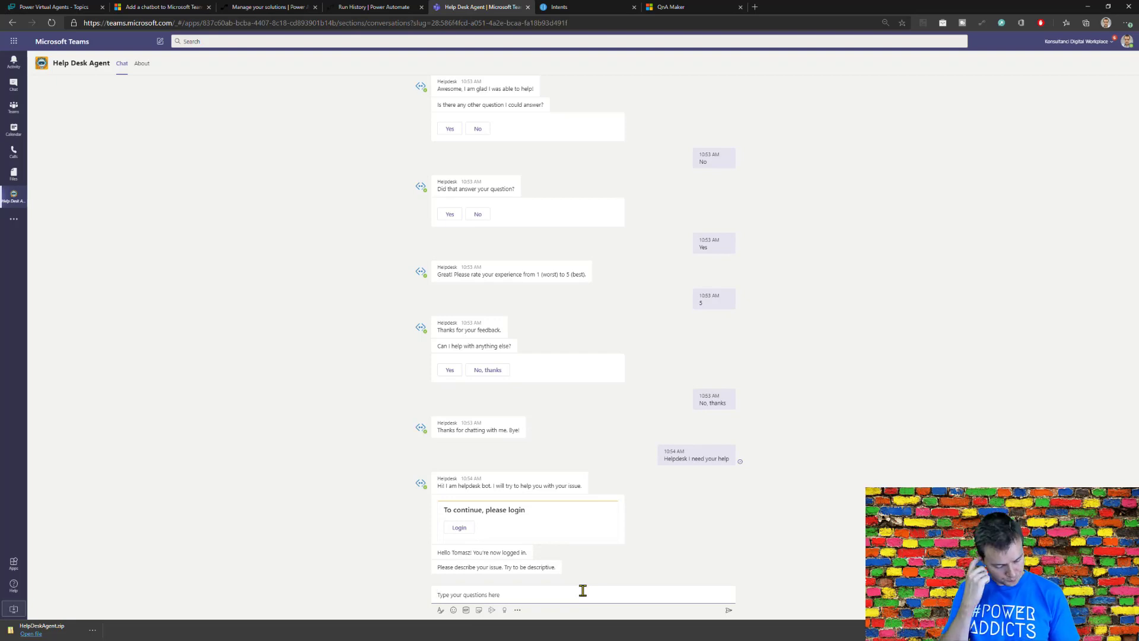
text(For)
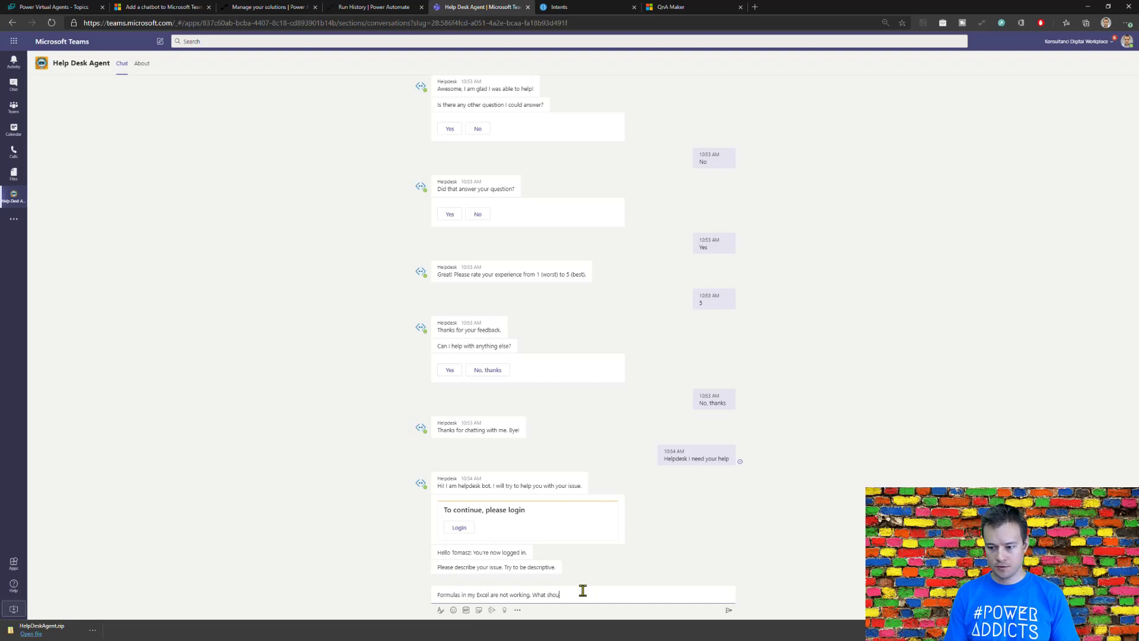
key(Return)
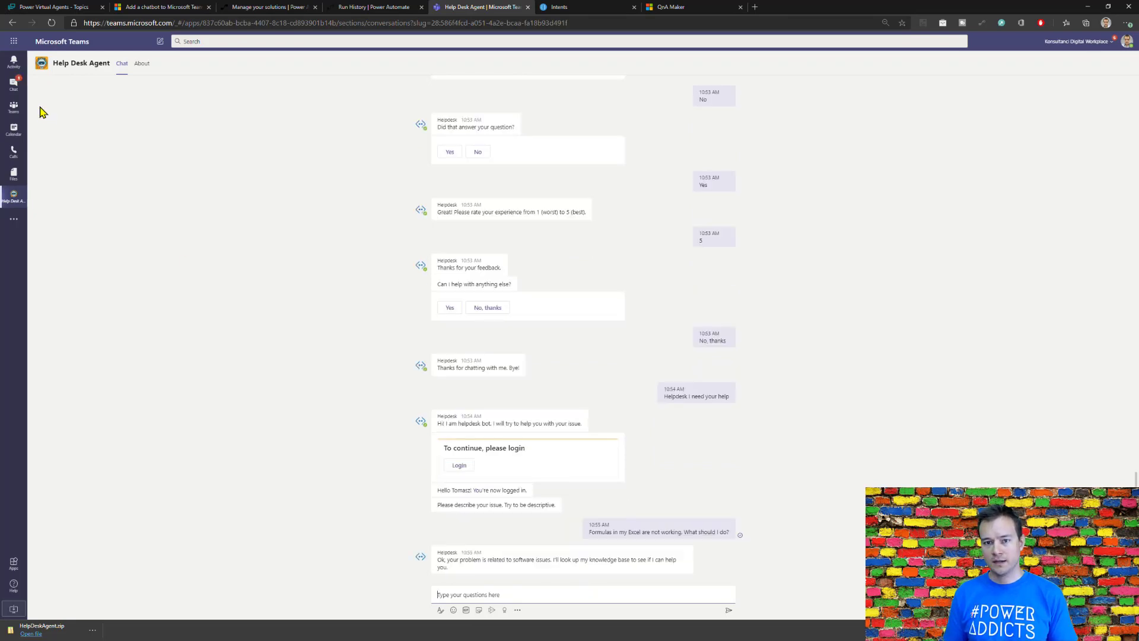
Step: Review the issue type conditions in the Helpdesk (LUIS) topic, then switch to LUIS and open the Users Issues intent
click(81, 16)
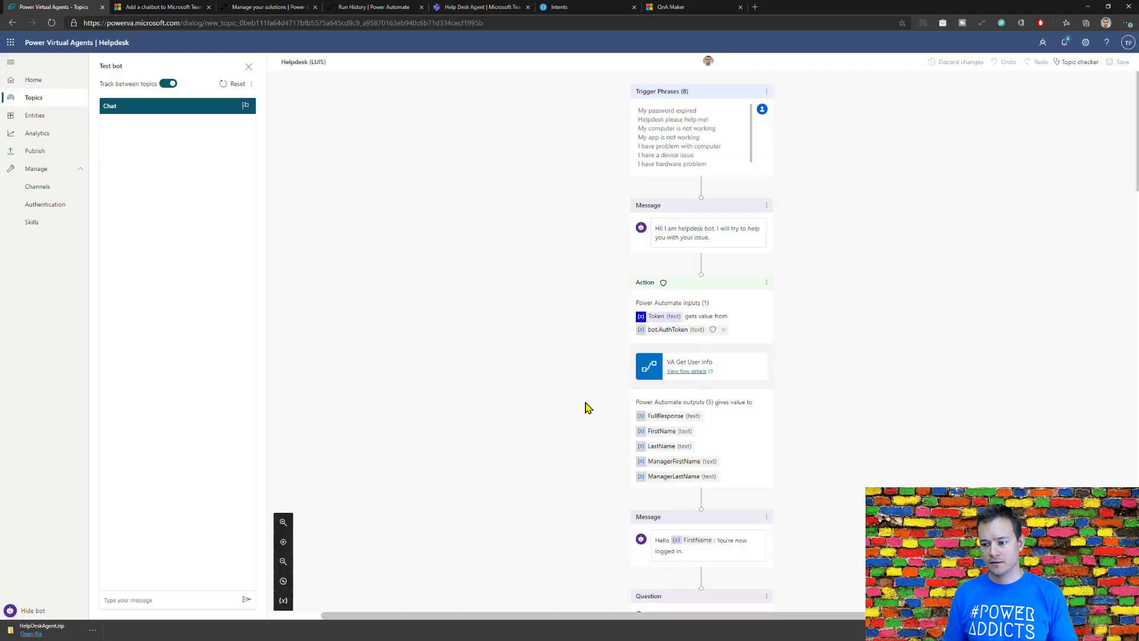
scroll(585, 407, down, 3)
scroll(683, 408, down, 5)
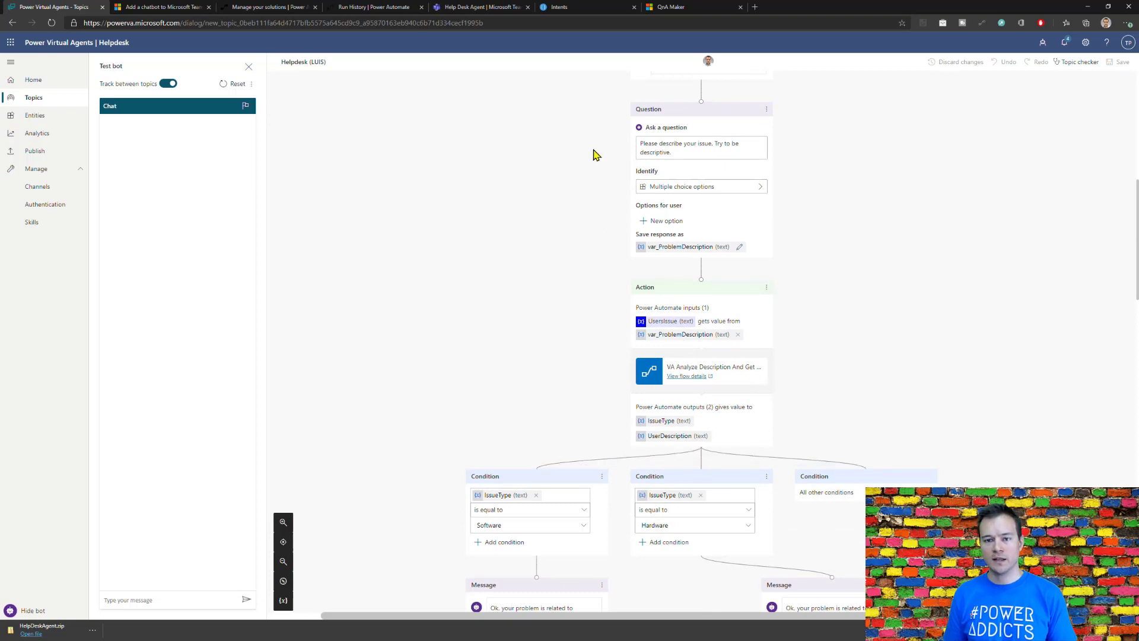
click(579, 7)
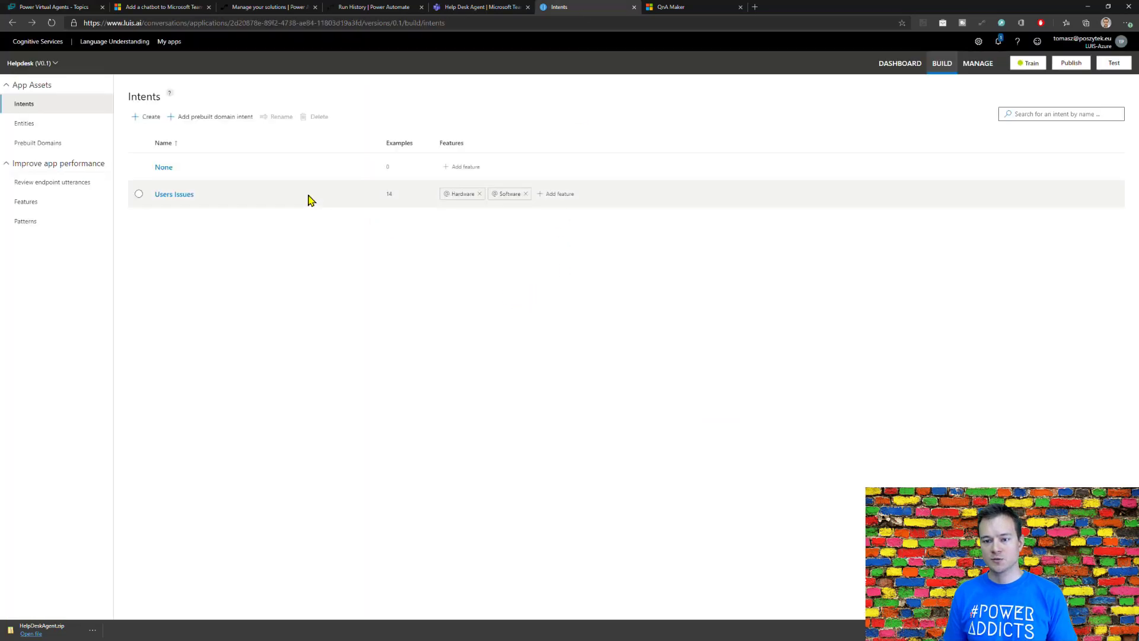
click(175, 196)
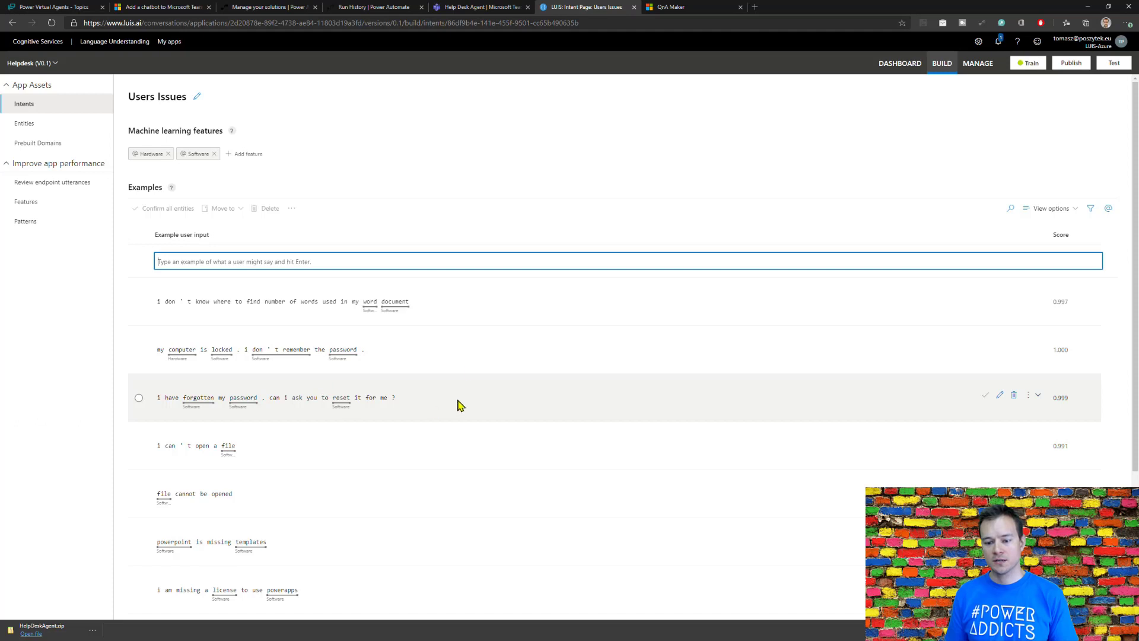
Step: Return to the Help Desk Agent chat in Teams and examine the issue classification and the suggested knowledge base answer
click(461, 7)
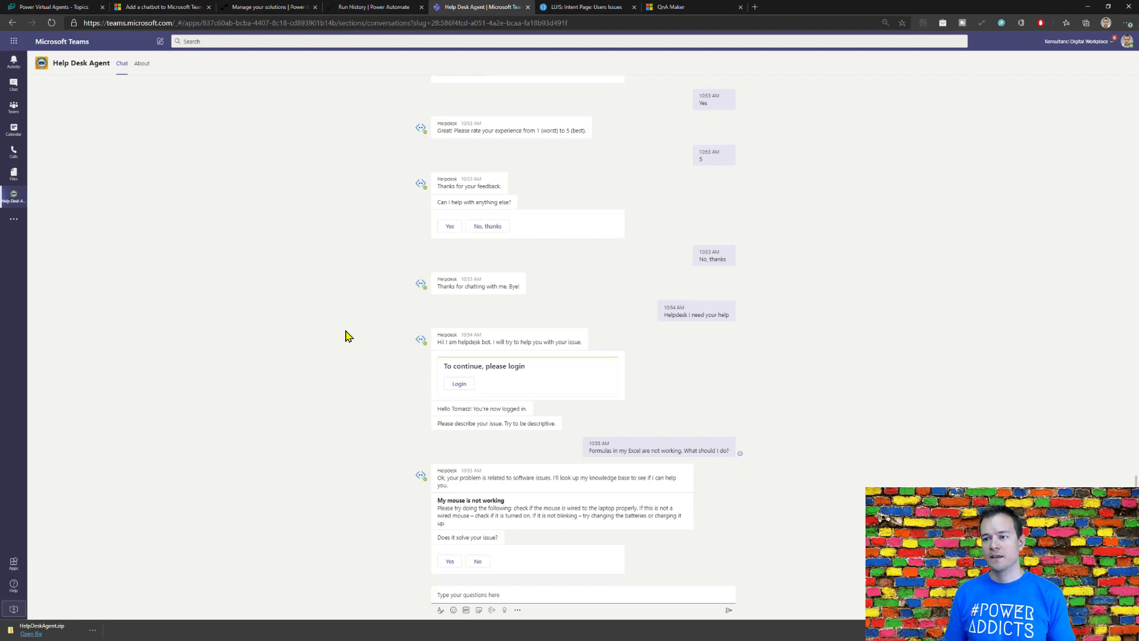
click(611, 7)
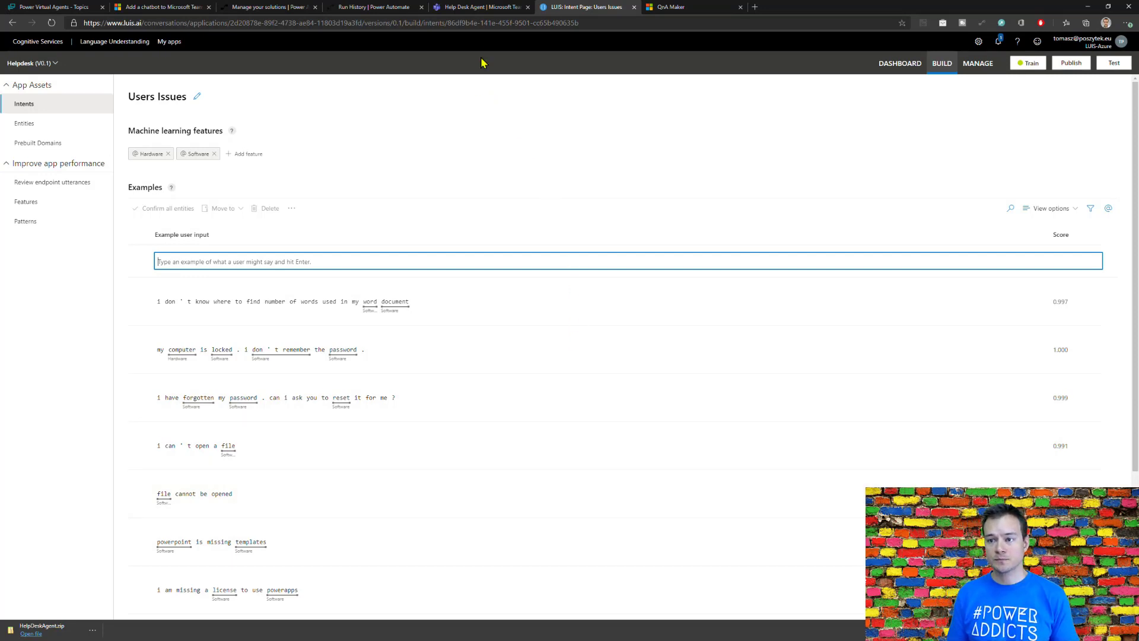
click(480, 7)
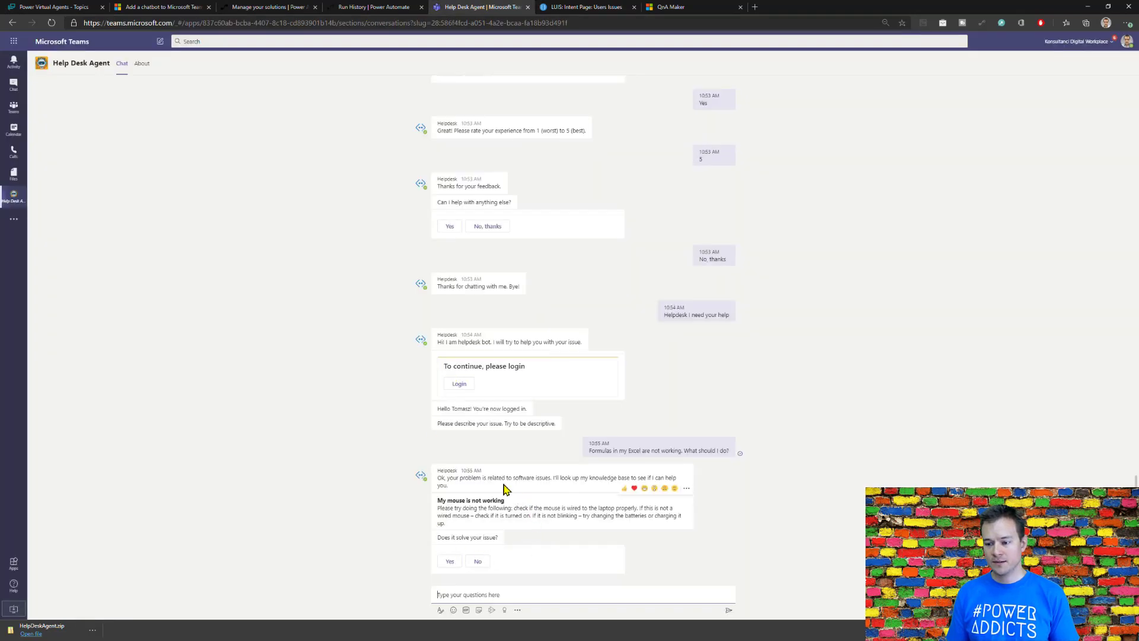
drag(511, 478, 534, 478)
click(534, 479)
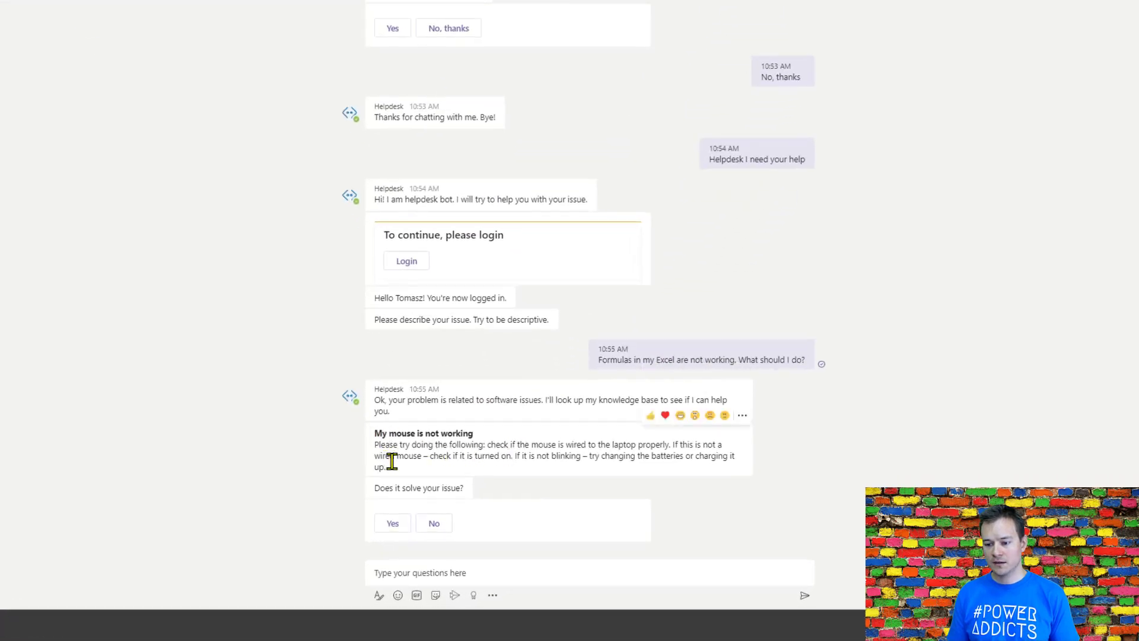
drag(386, 471, 378, 438)
click(380, 439)
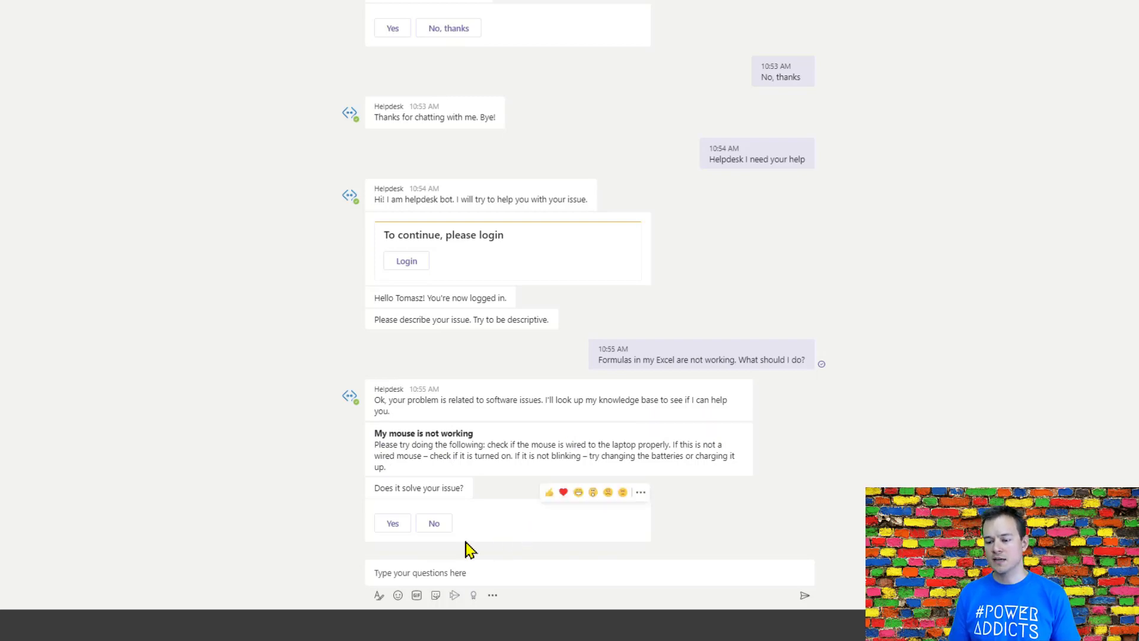
Step: Reject the suggested solution, confirm that the question was answered, rate the experience 3 and decline further help
click(435, 525)
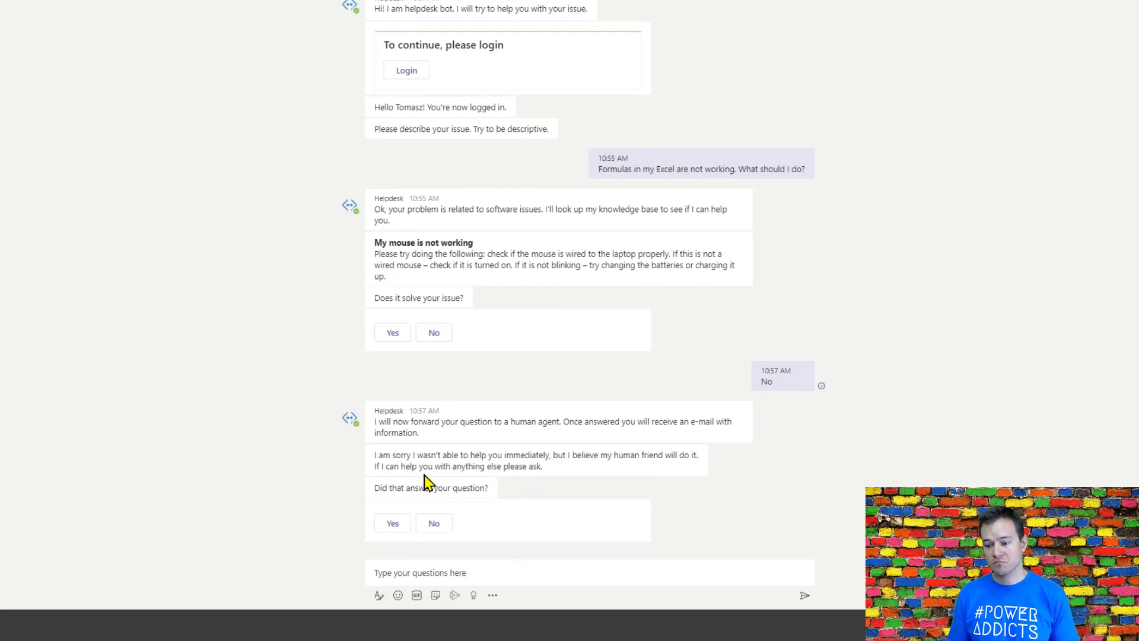
click(392, 525)
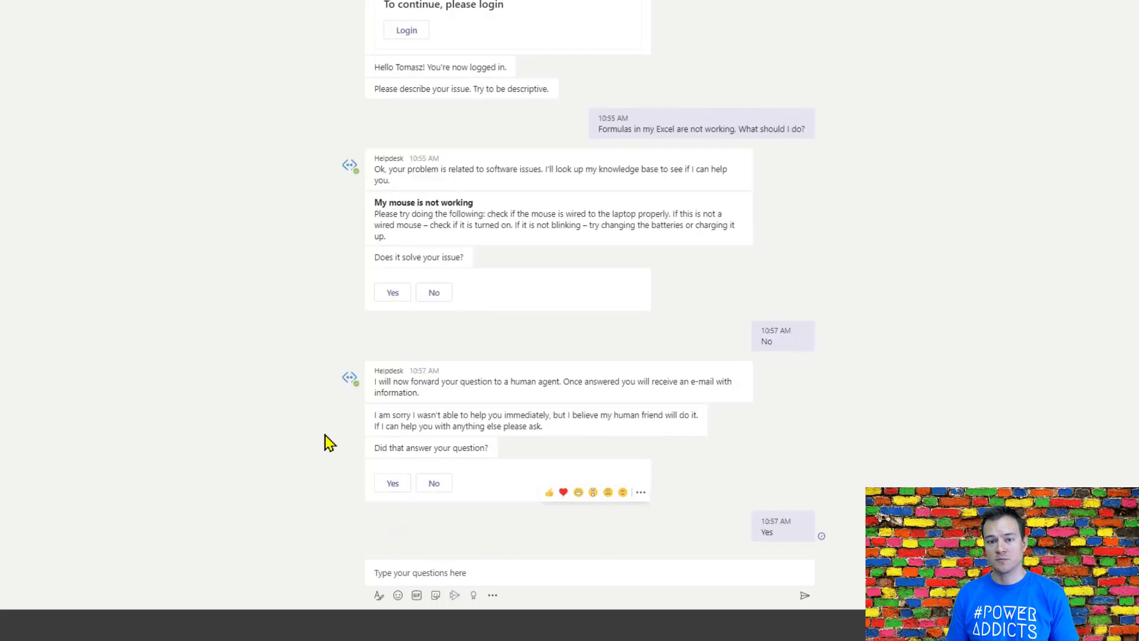
click(510, 567)
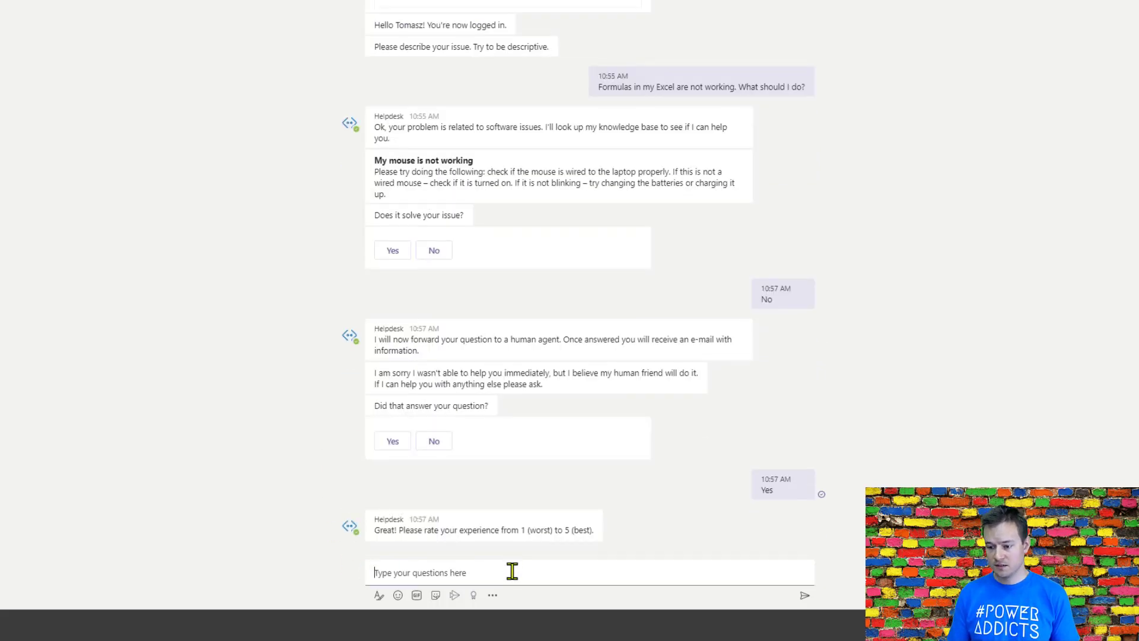
text(3)
key(Return)
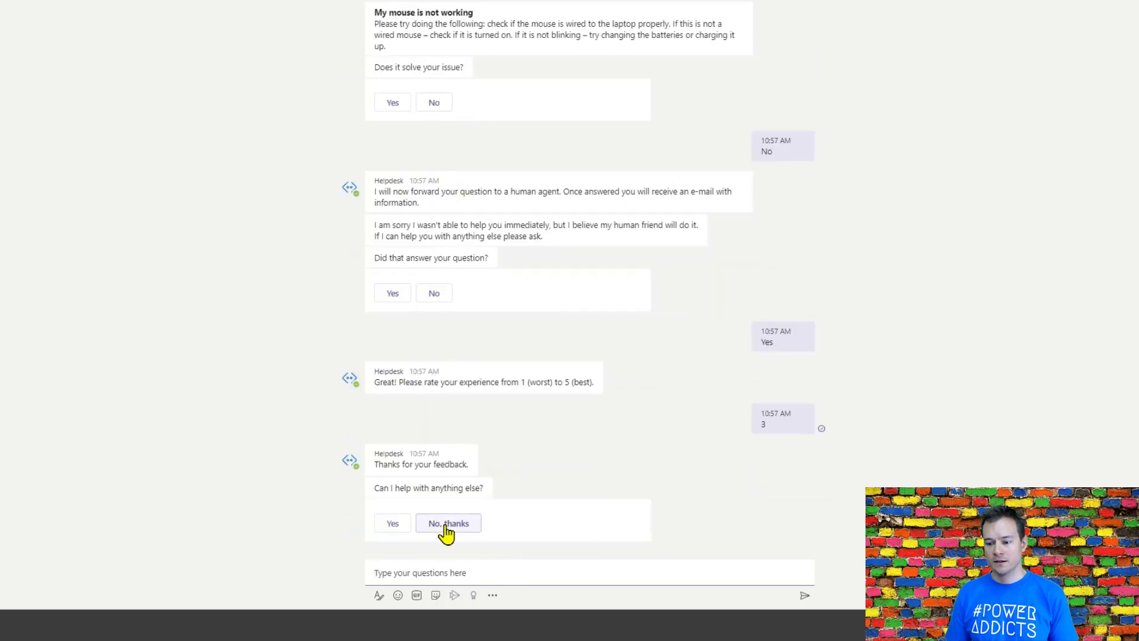
click(447, 524)
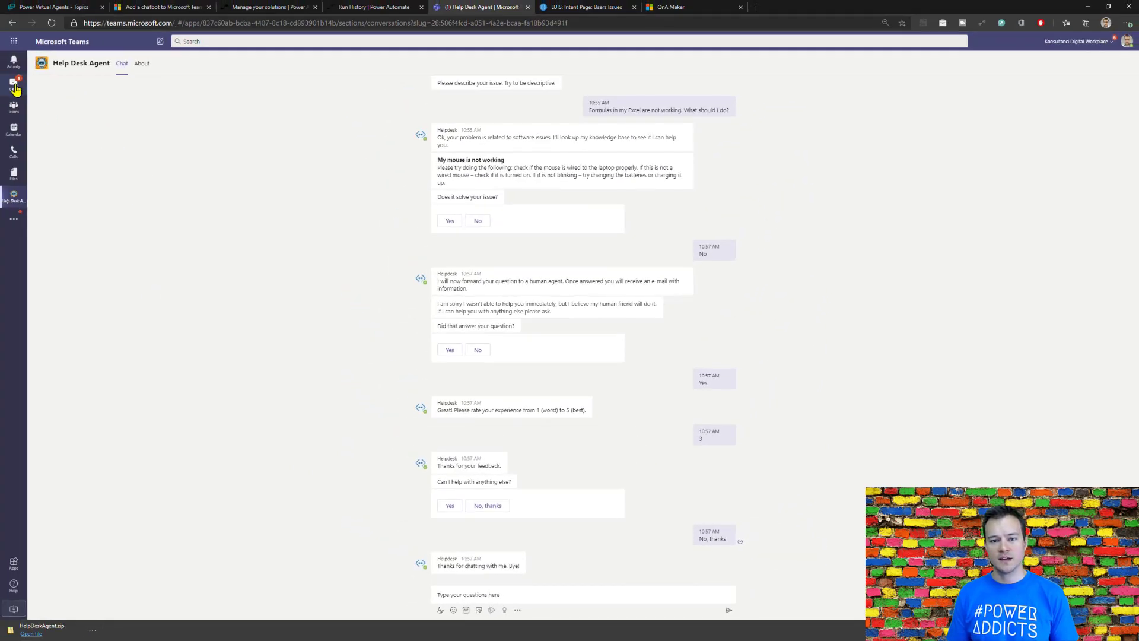
Step: Open the Flow chat in Teams and examine the requester and question in the "Please answer user to this question" approval card
click(14, 86)
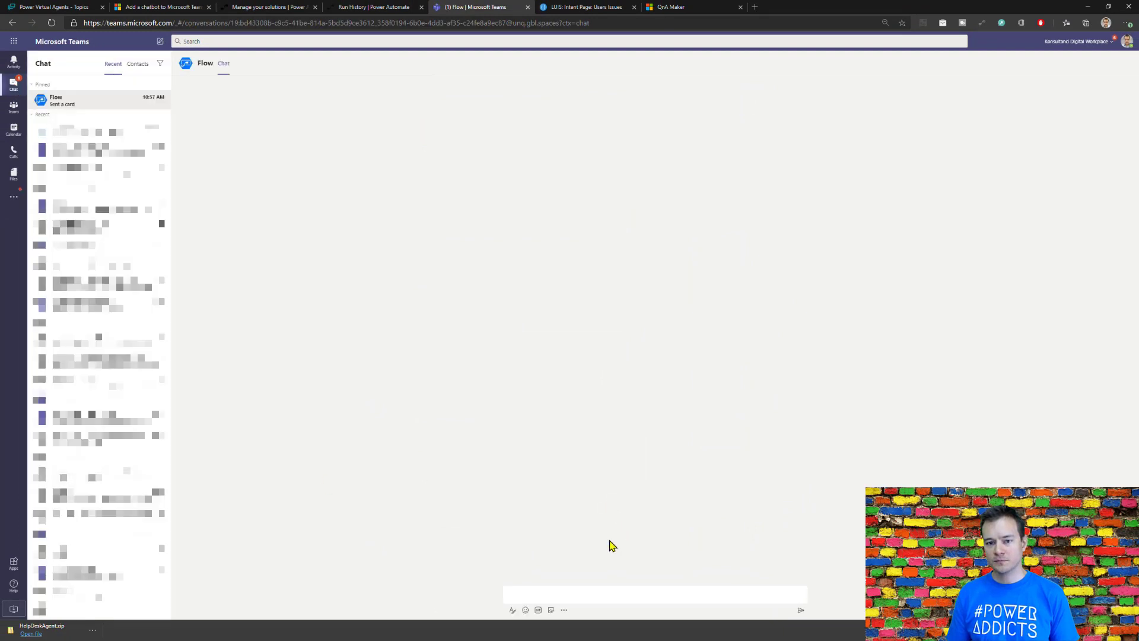
click(33, 115)
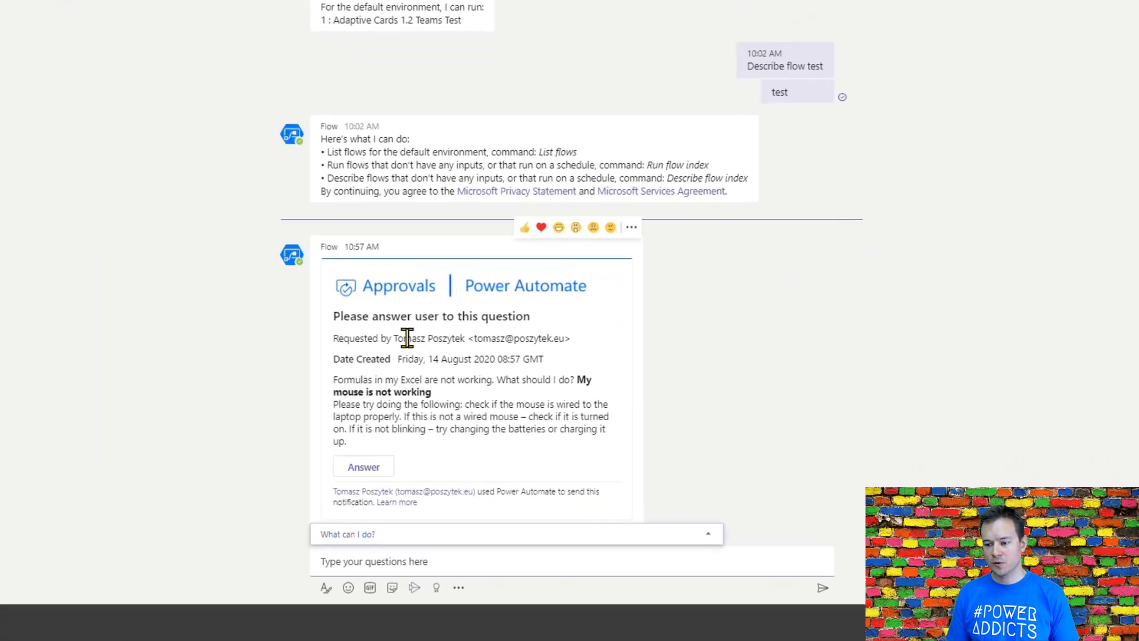
drag(404, 338, 541, 339)
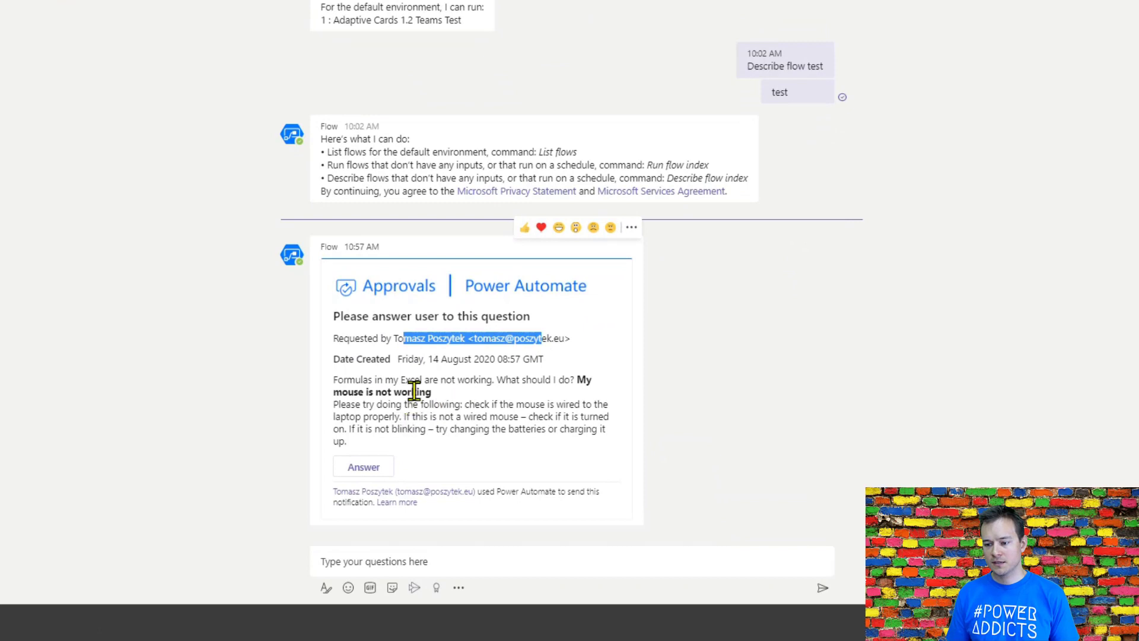
drag(333, 380, 504, 381)
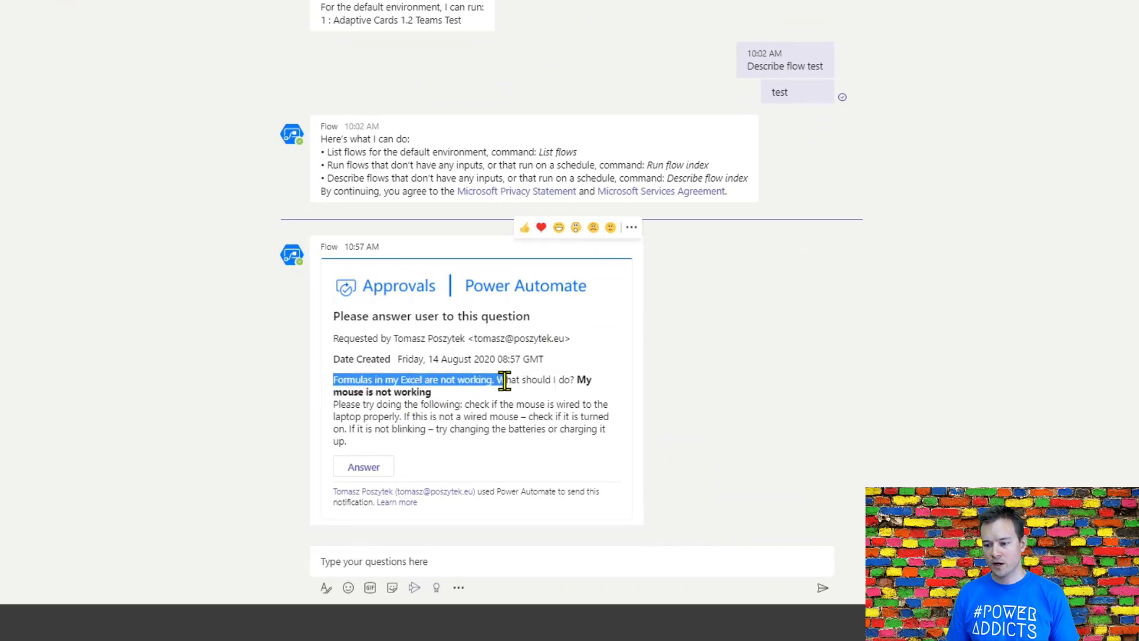
click(497, 376)
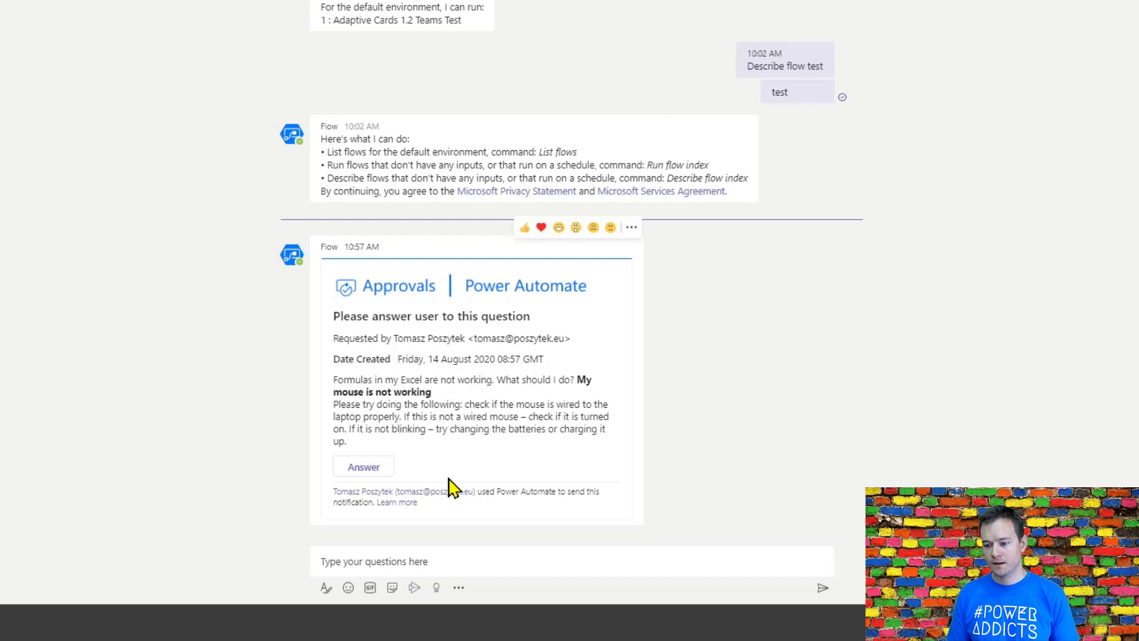
Step: Answer the request with the comment "Change the type of the cell to General. Sometimes when cell type is ie. boolean or number formulas are displayed as texts."
click(380, 473)
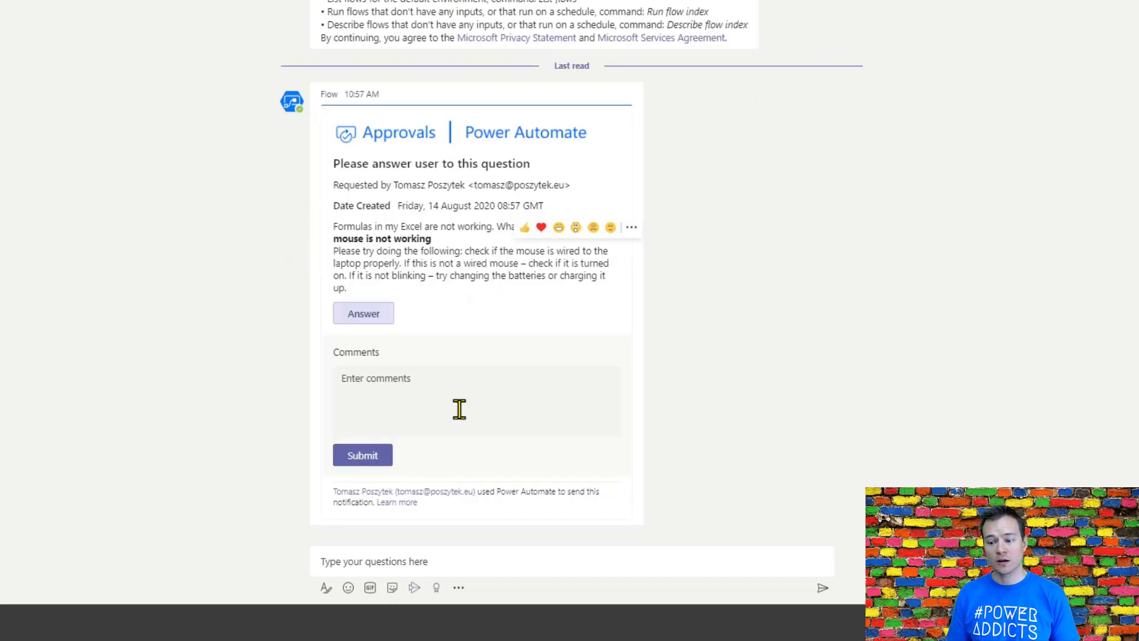
click(459, 410)
text(Try t)
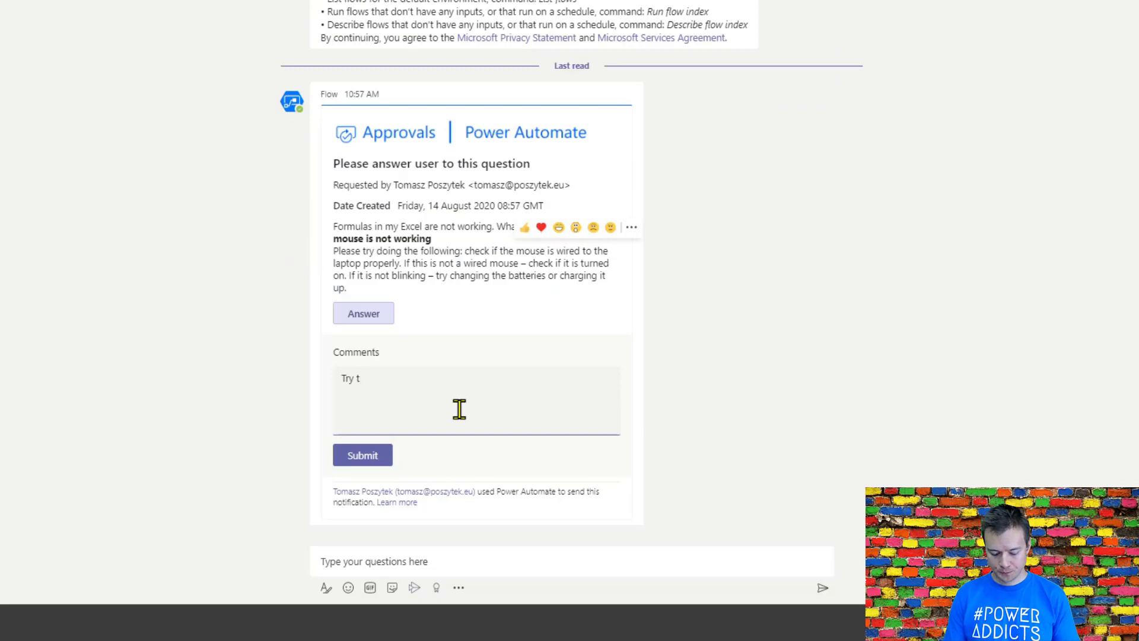
key(ctrl+a)
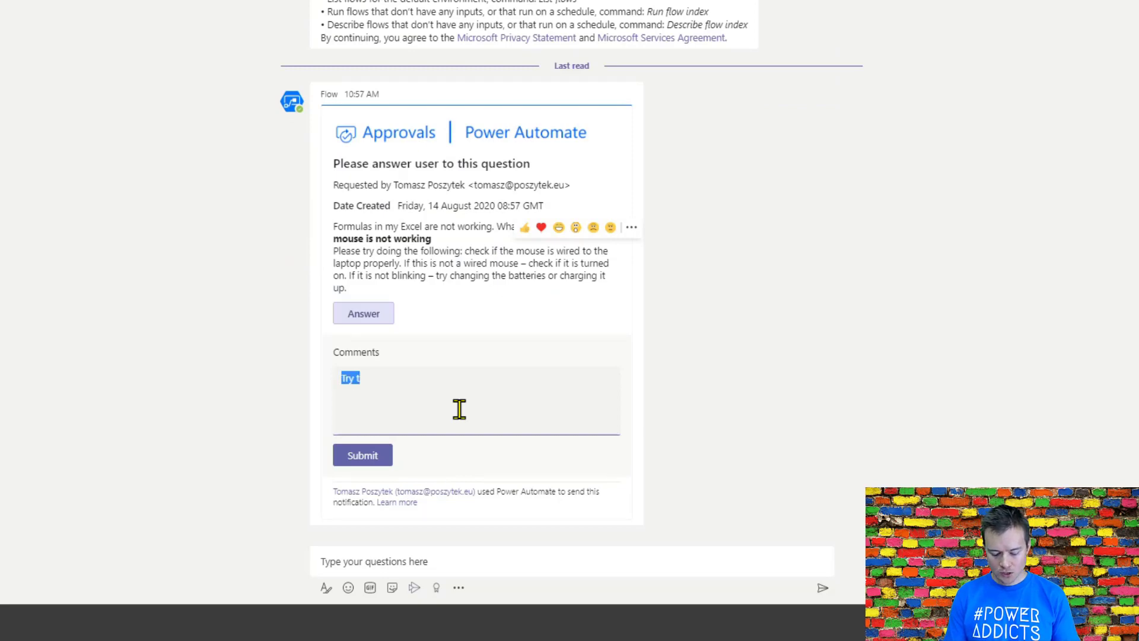
text(Change the ty)
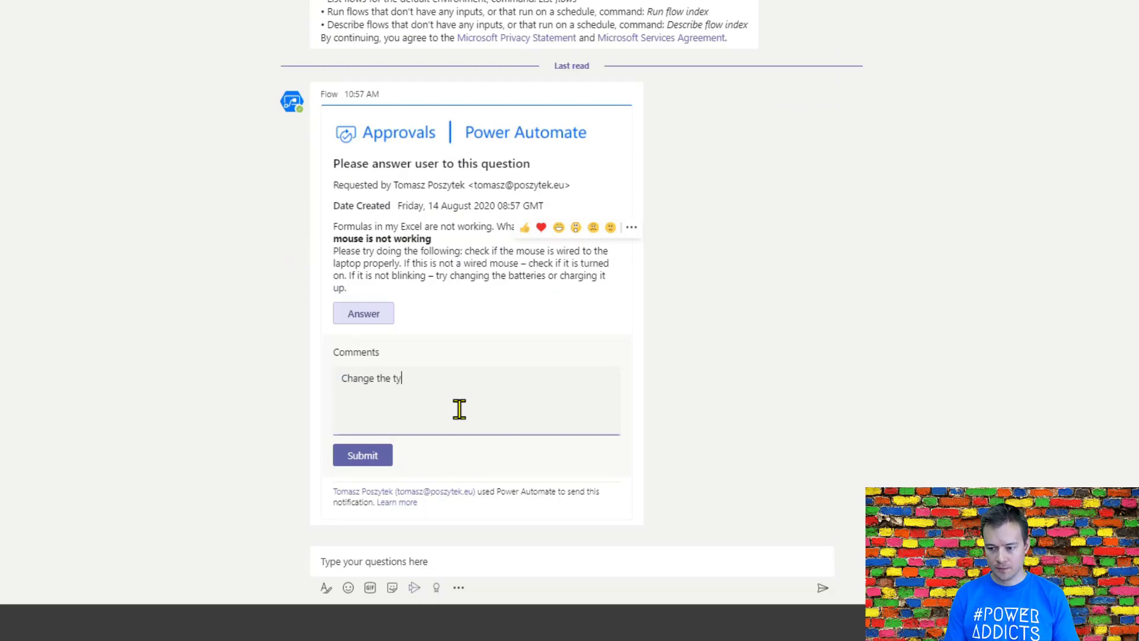
text(pe of the c)
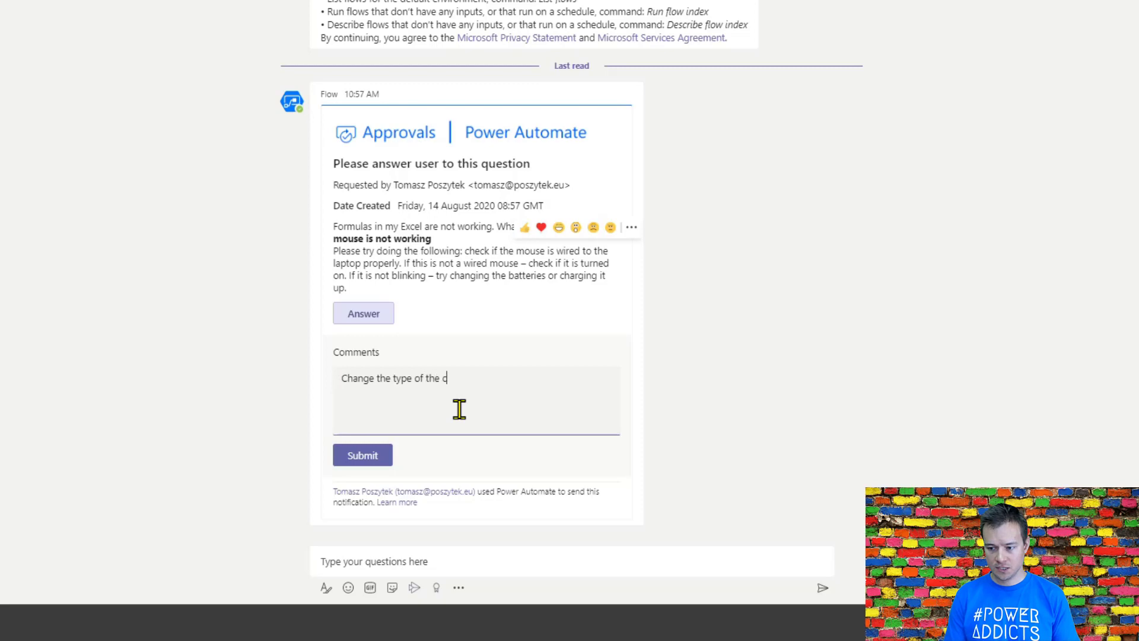
text(ell to)
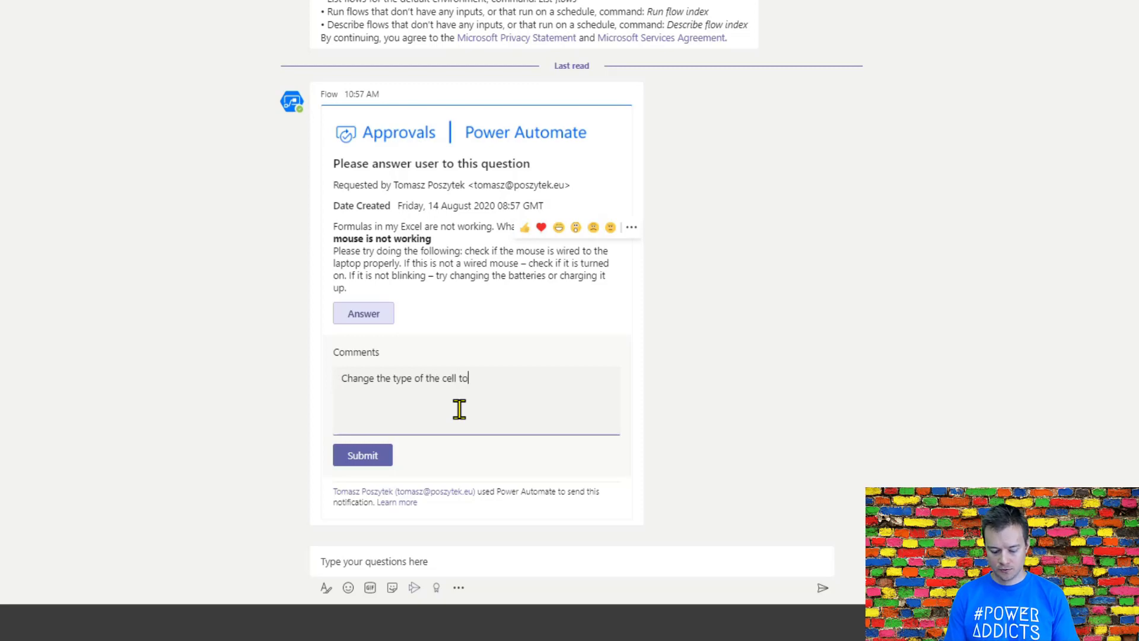
text( General. So)
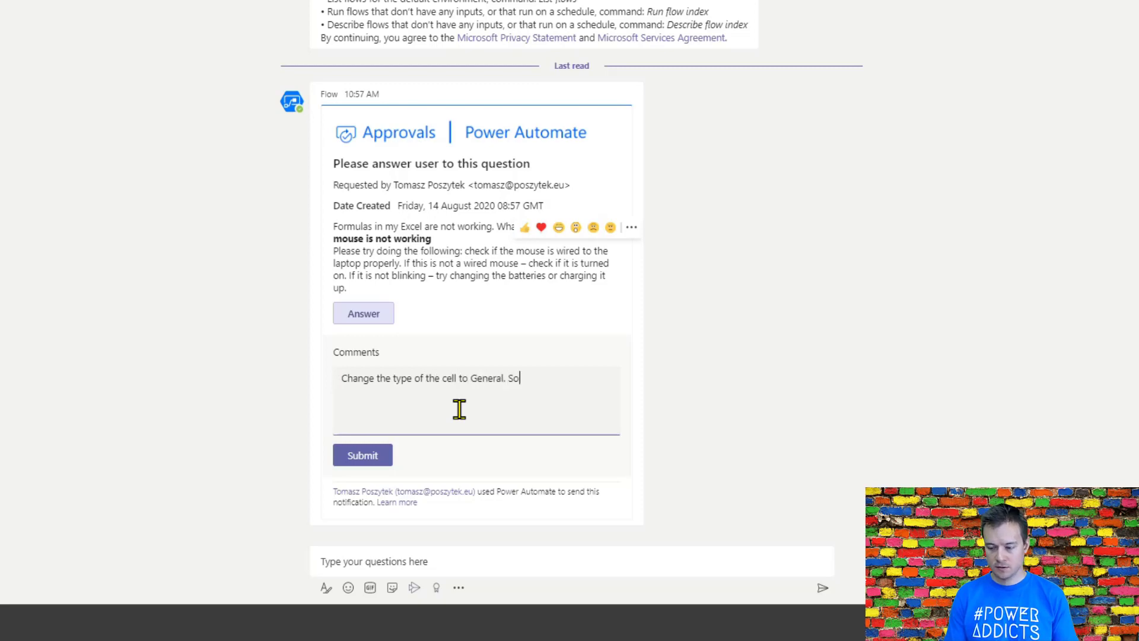
text(metimes when ce)
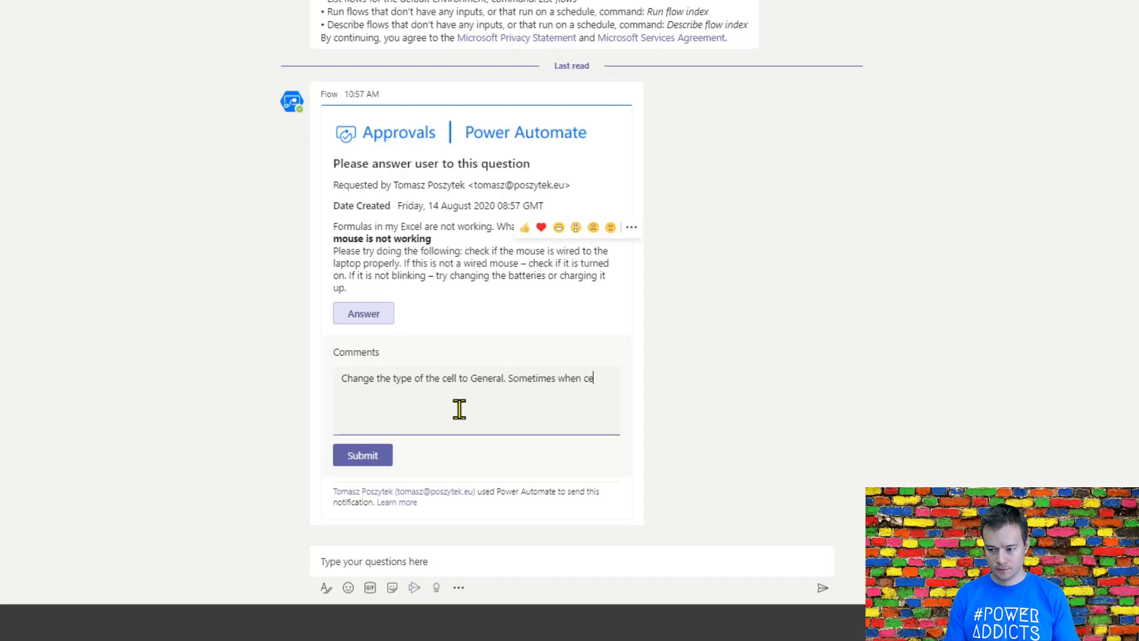
text(ll type is e)
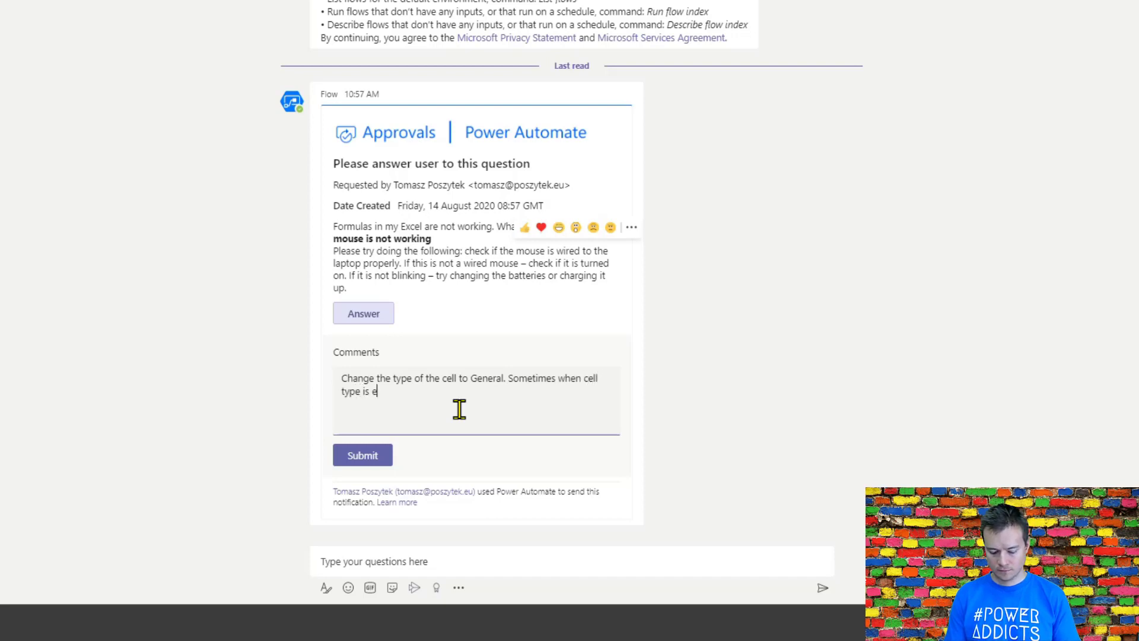
key(BackSpace)
text(ie. )
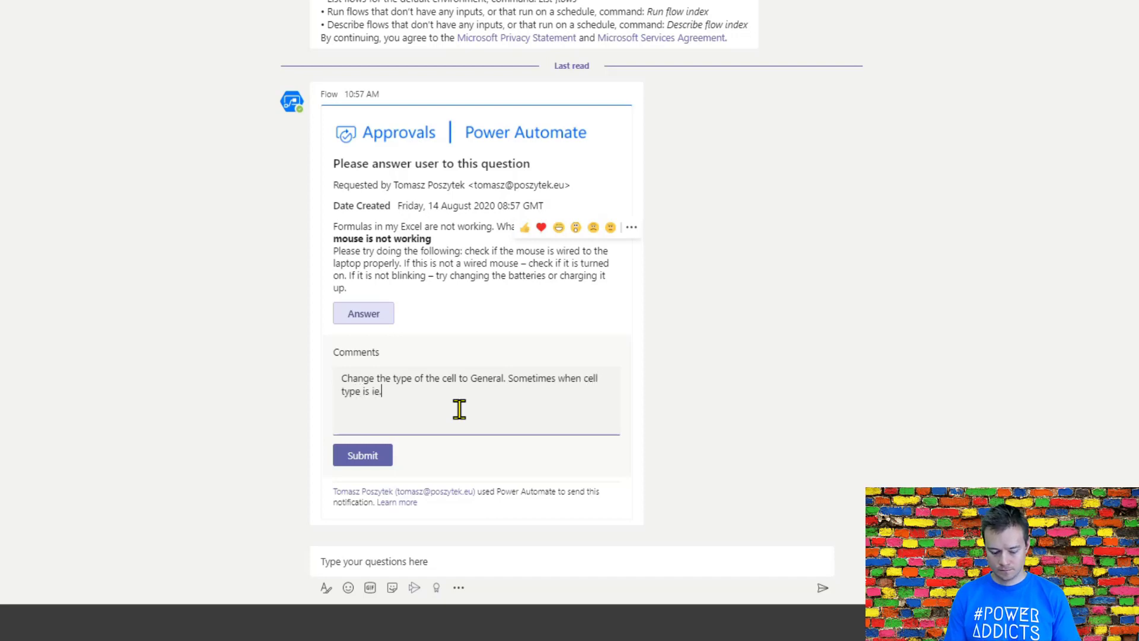
text(boolean o)
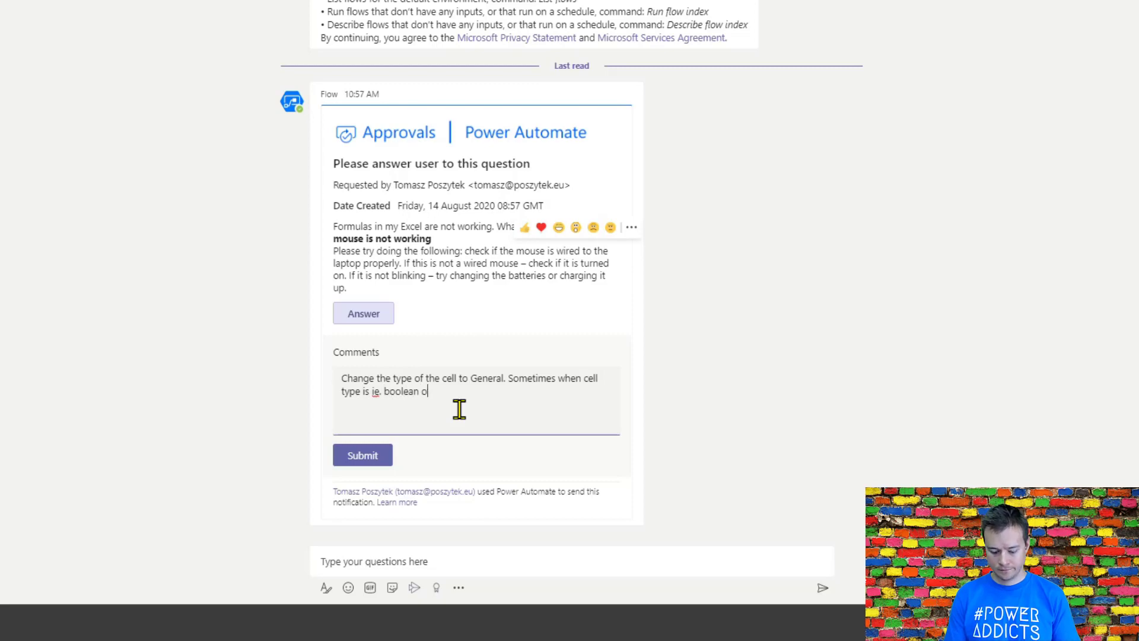
text(r number fo)
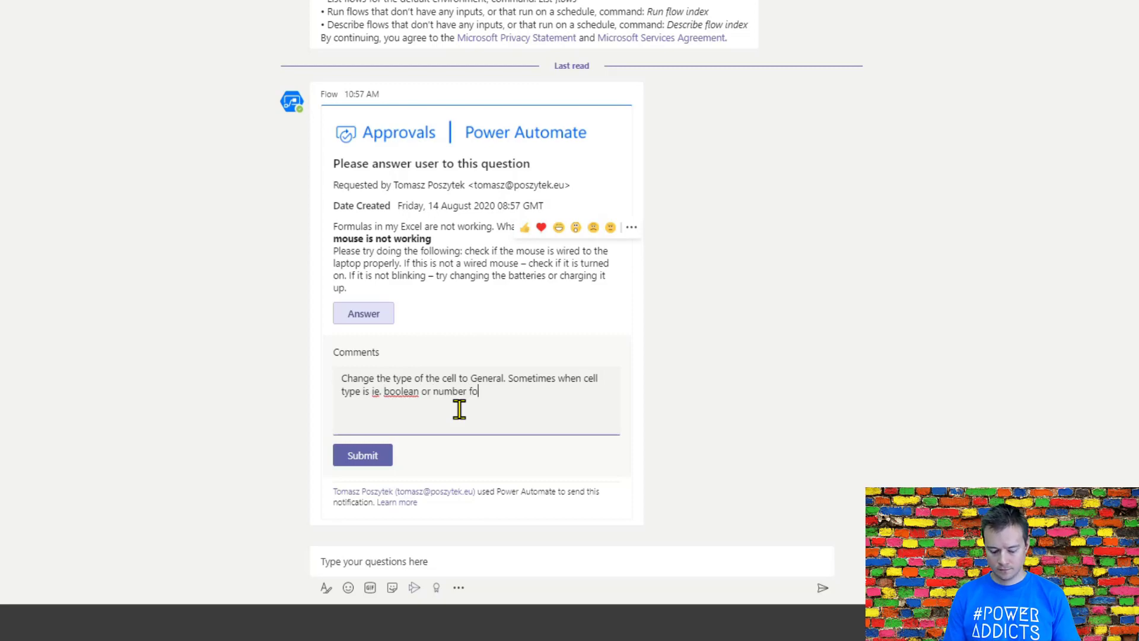
text(rmulas)
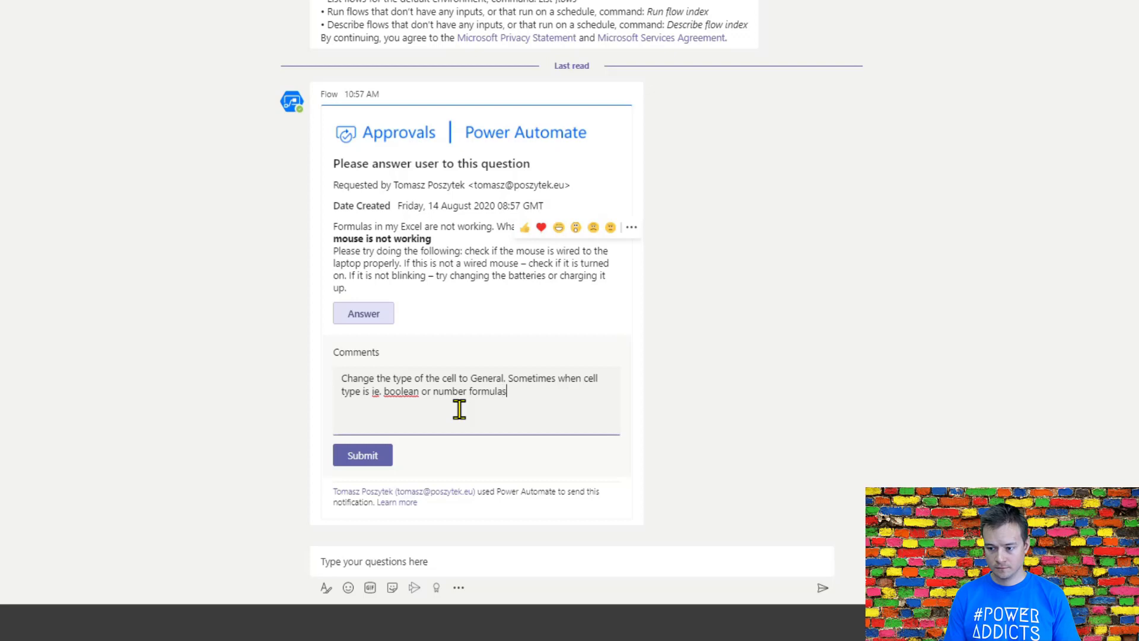
text( are dsisplayed as)
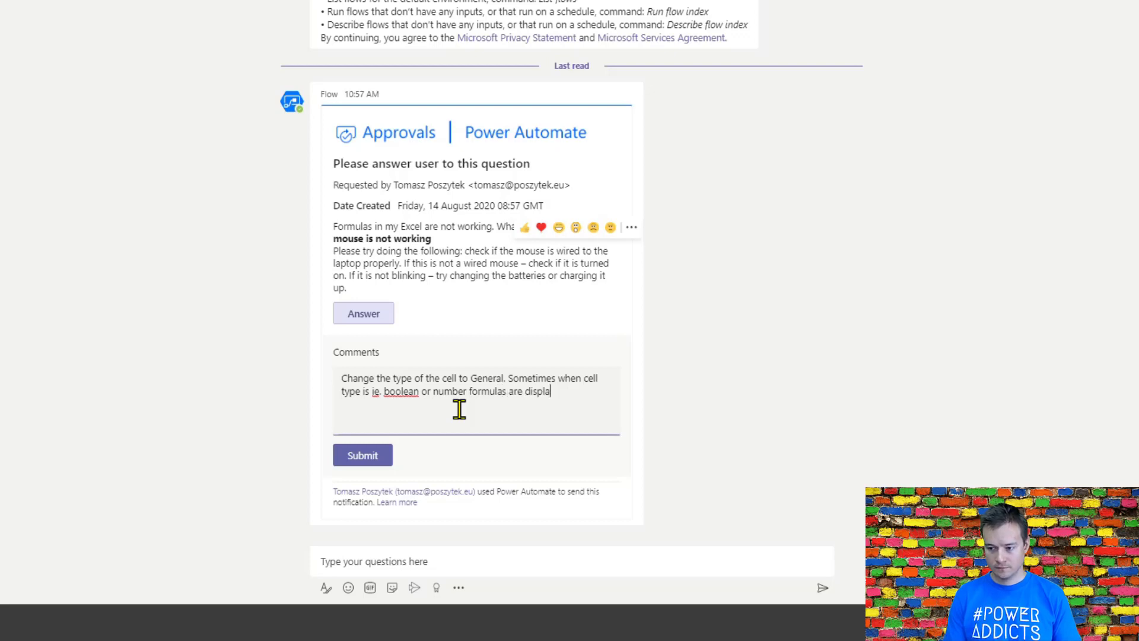
text( texts.)
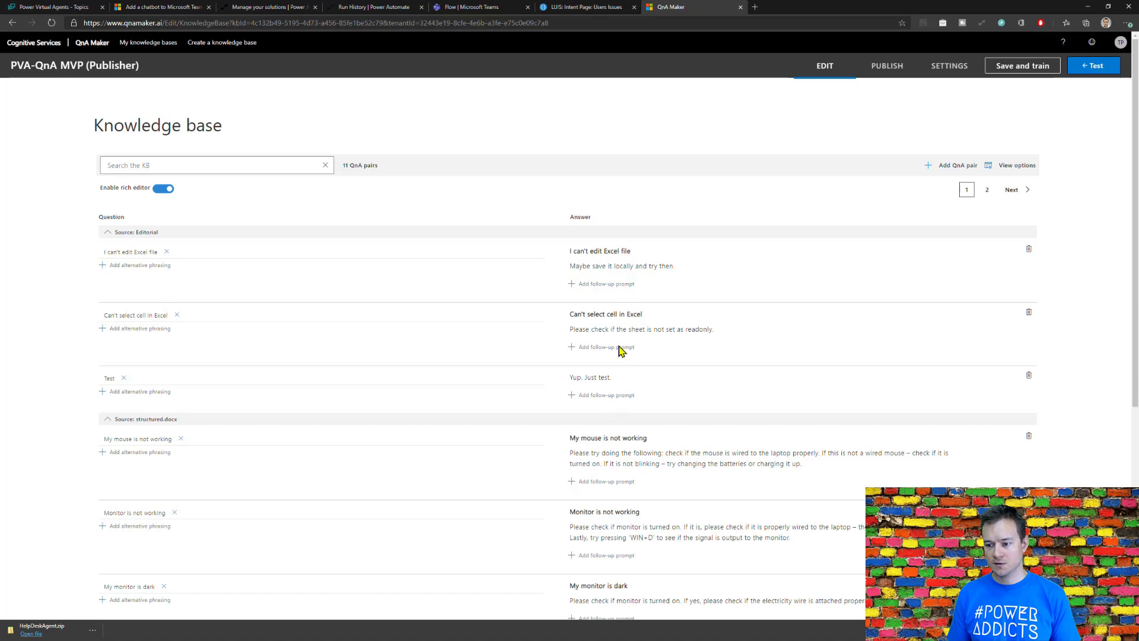
Step: Review the existing question and answer pairs in the PVA-QnA MVP (Publisher) knowledge base
scroll(629, 378, down, 4)
scroll(578, 289, down, 1)
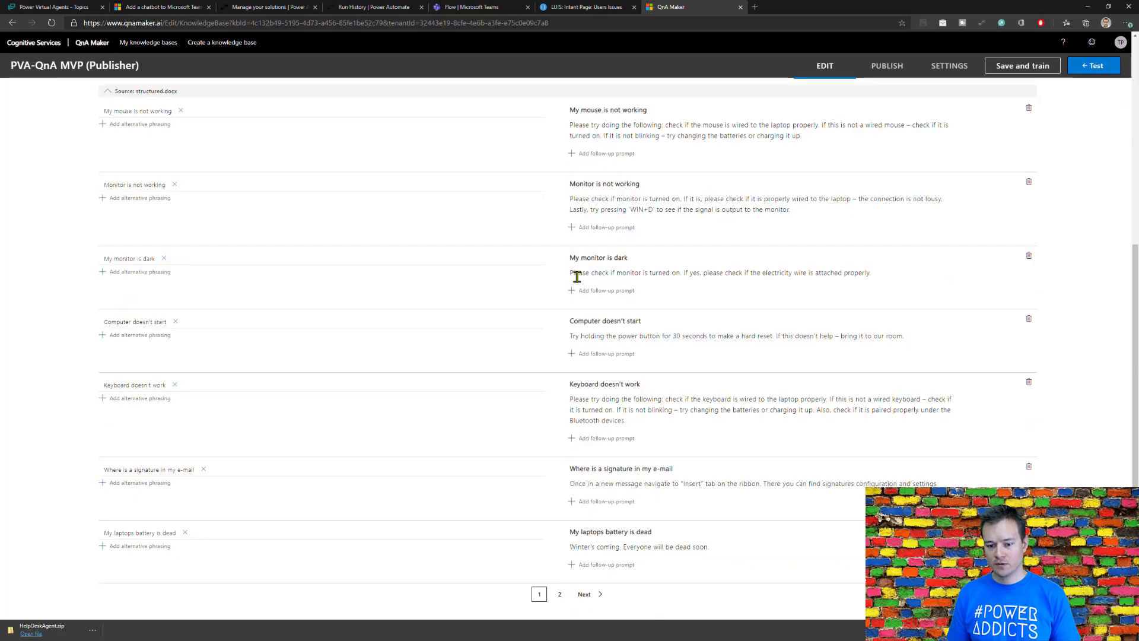
scroll(570, 533, up, 5)
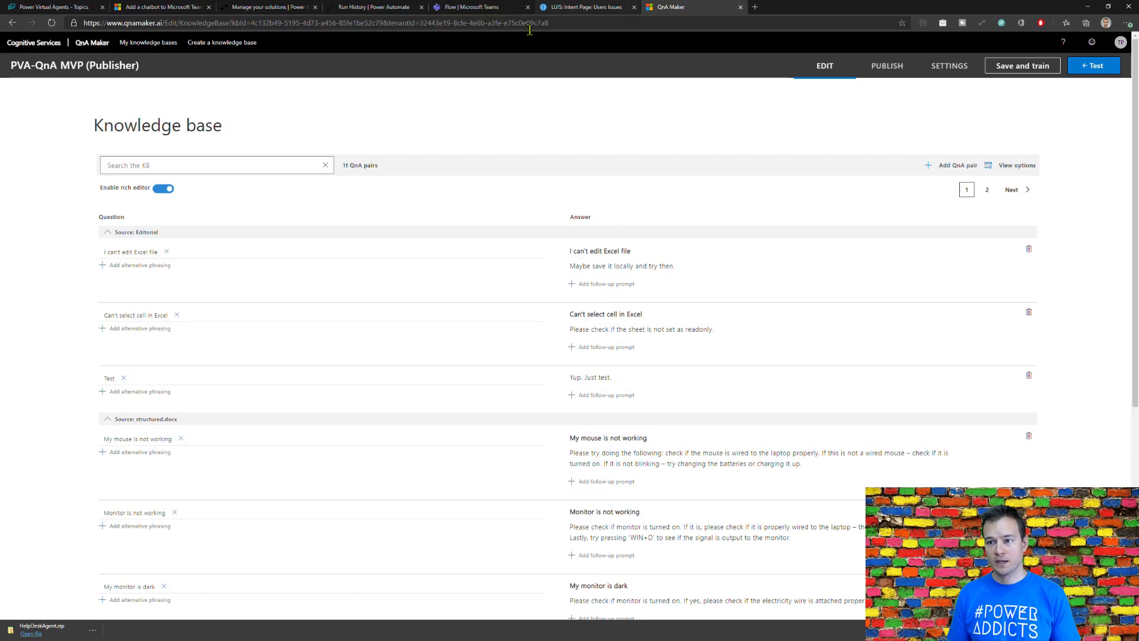
Step: Return to the Flow chat in Teams and submit the commented answer on the "Please answer user to this question" approval card
click(480, 7)
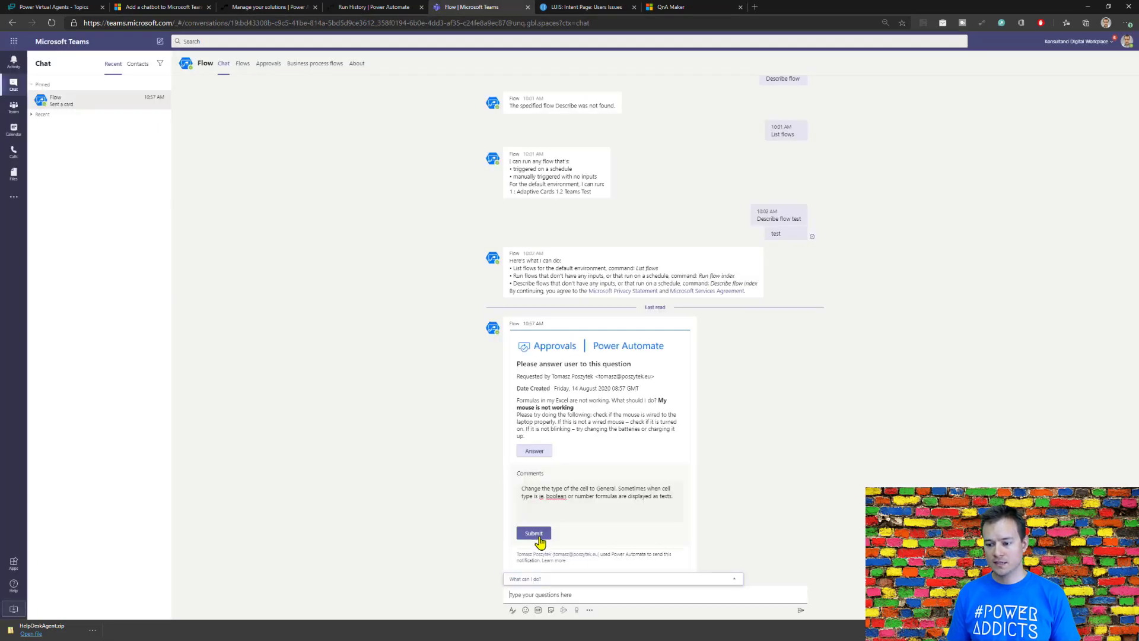
click(535, 533)
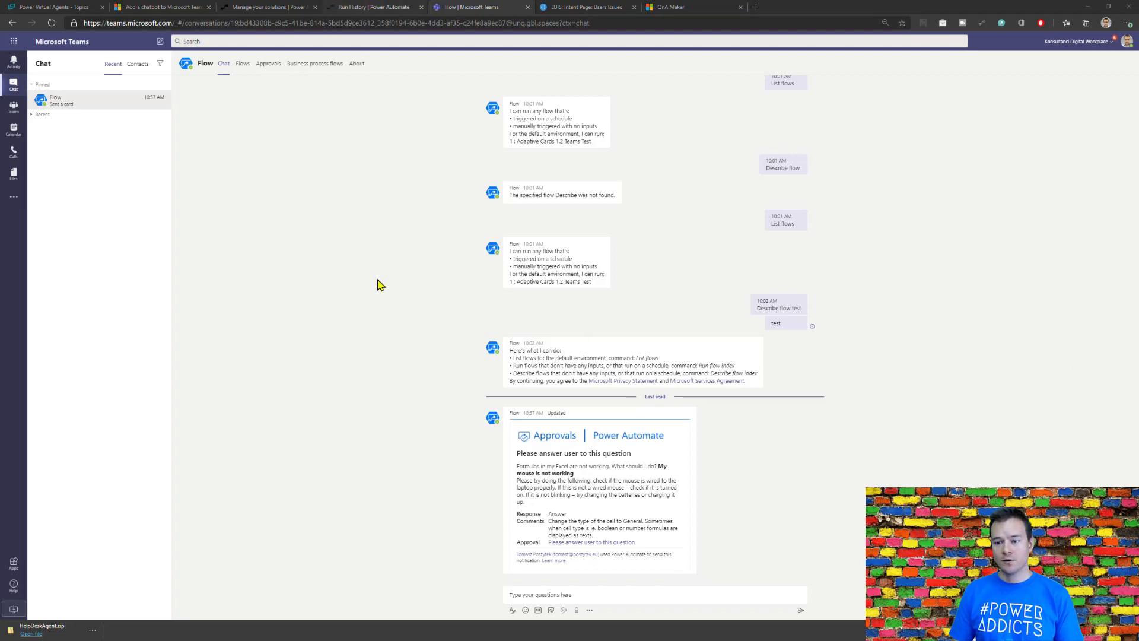
Step: Switch to Power Automate and examine the latest run of the VA Analyze Description And Get Entity flow
key(ctrl+shift+Tab)
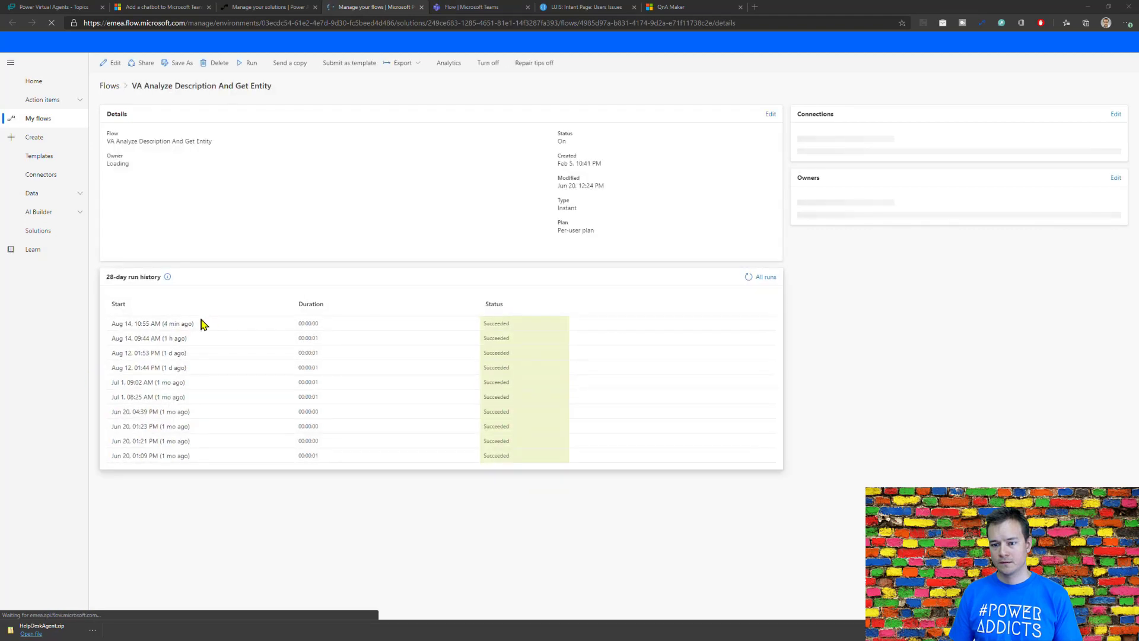
click(181, 330)
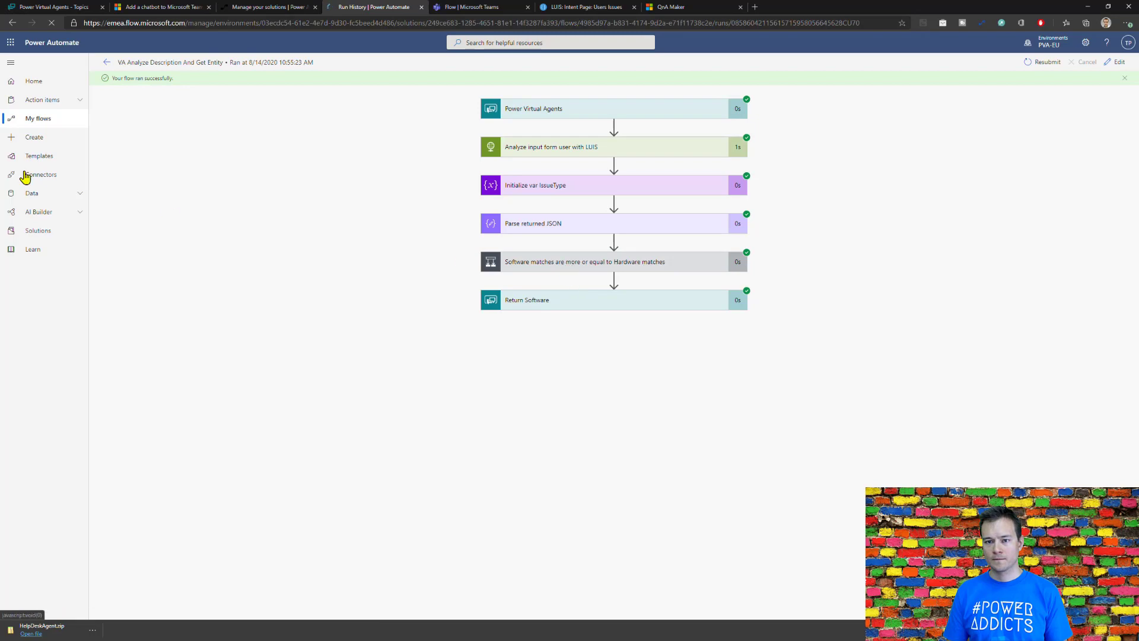
click(106, 63)
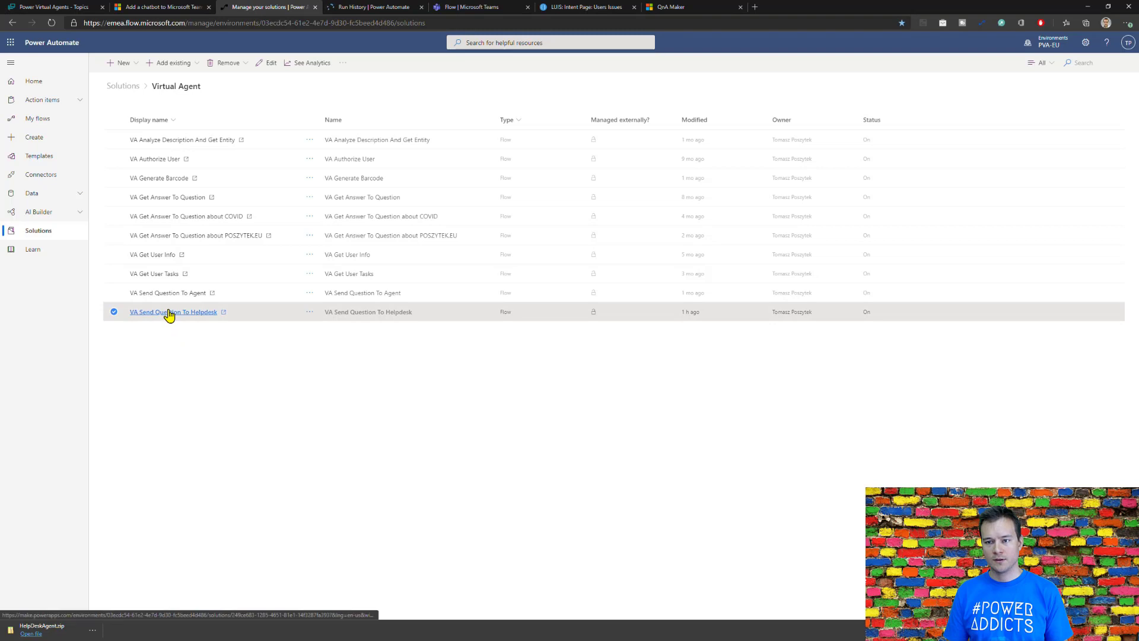
Step: Open the Aug 14, 10:57 AM run of the VA Send Question To Helpdesk flow and examine the actions inside its Try scope
click(169, 312)
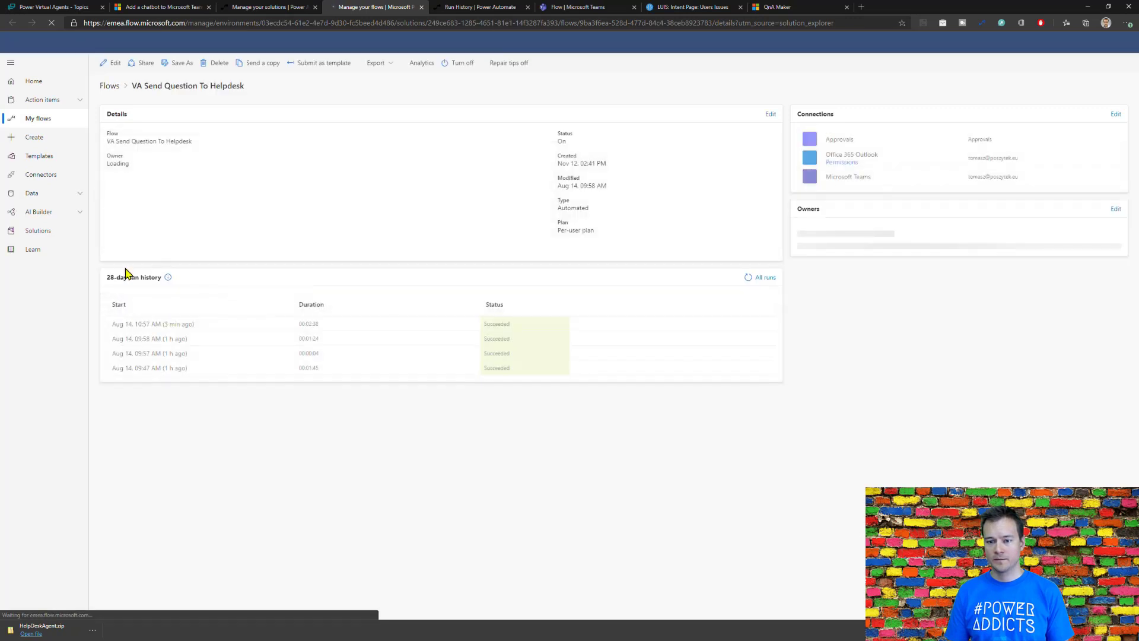
click(176, 324)
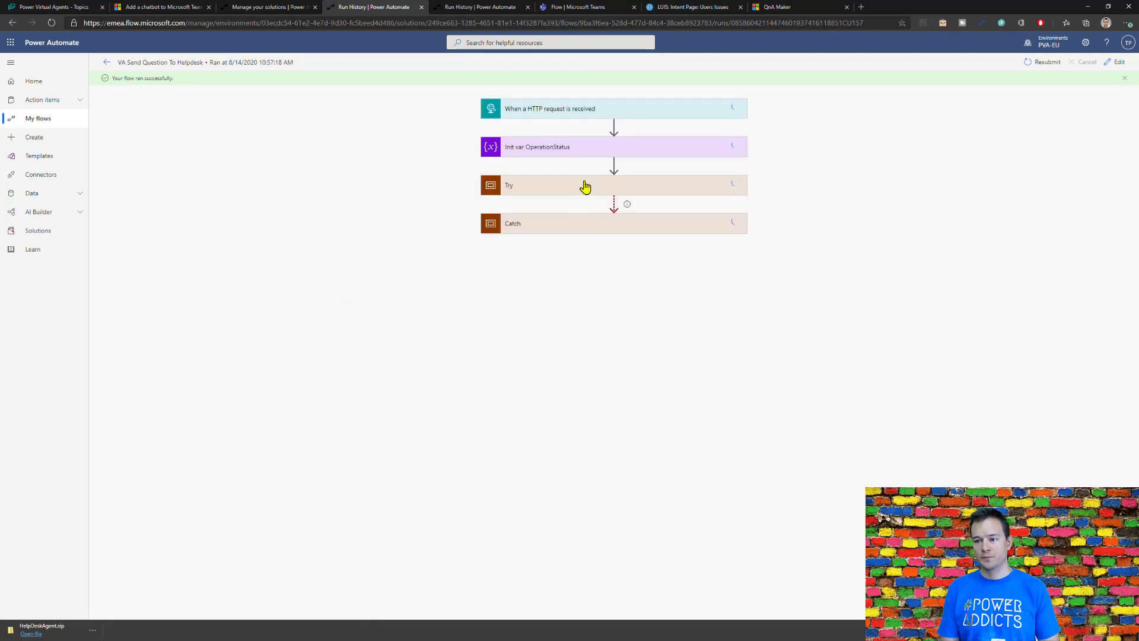
click(586, 179)
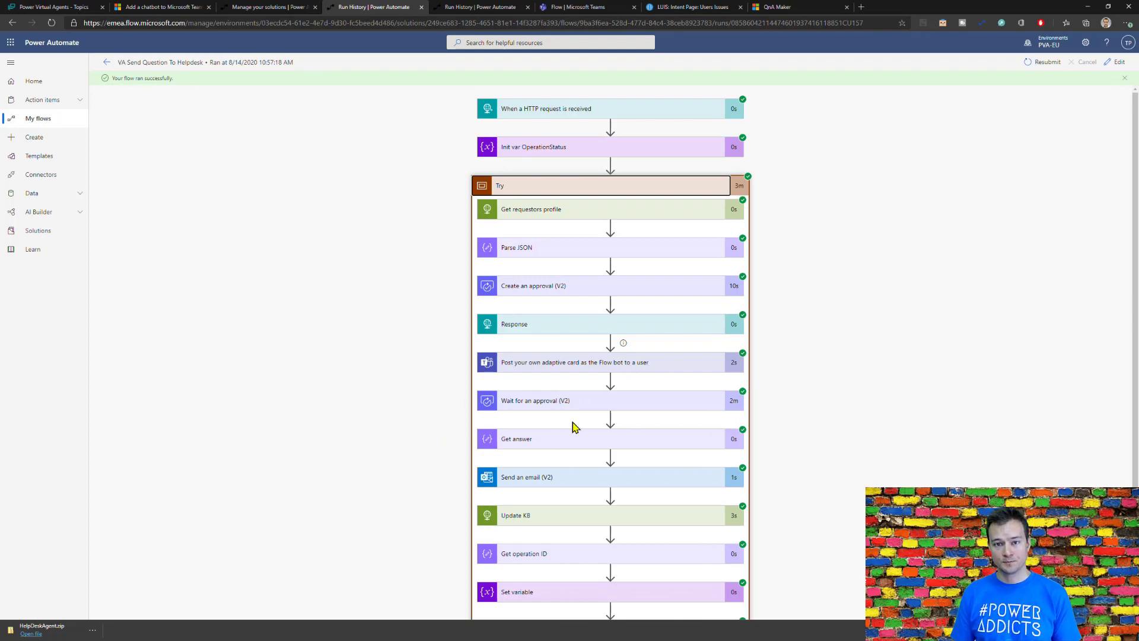
scroll(575, 424, down, 3)
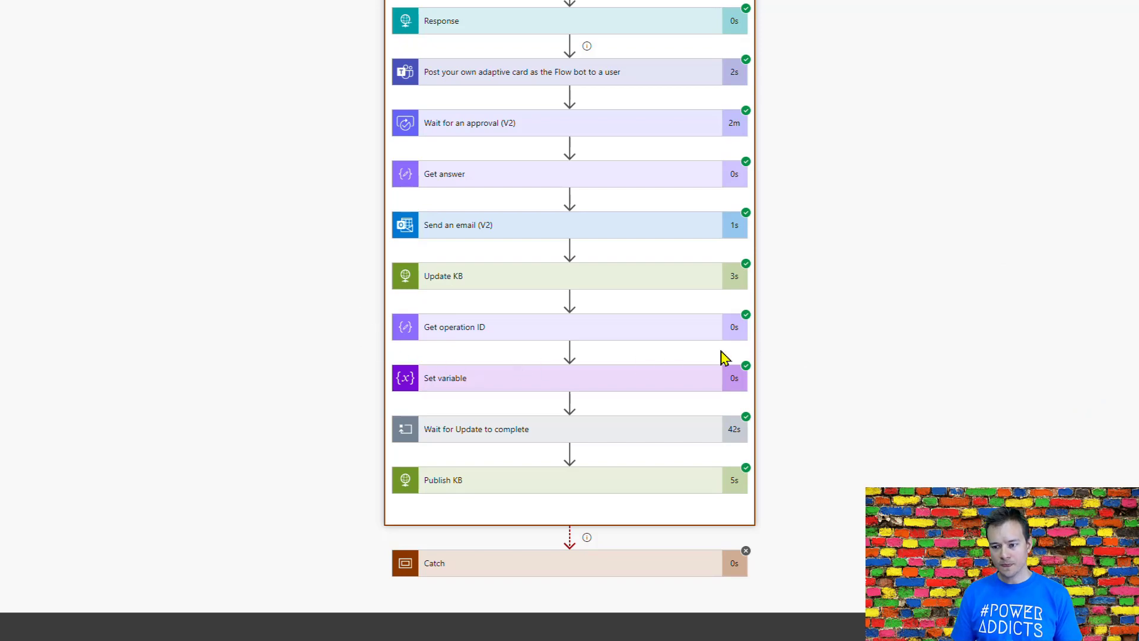
Step: Examine the inputs and outputs of the Set variable action and expand the Wait for Update to complete loop
click(556, 392)
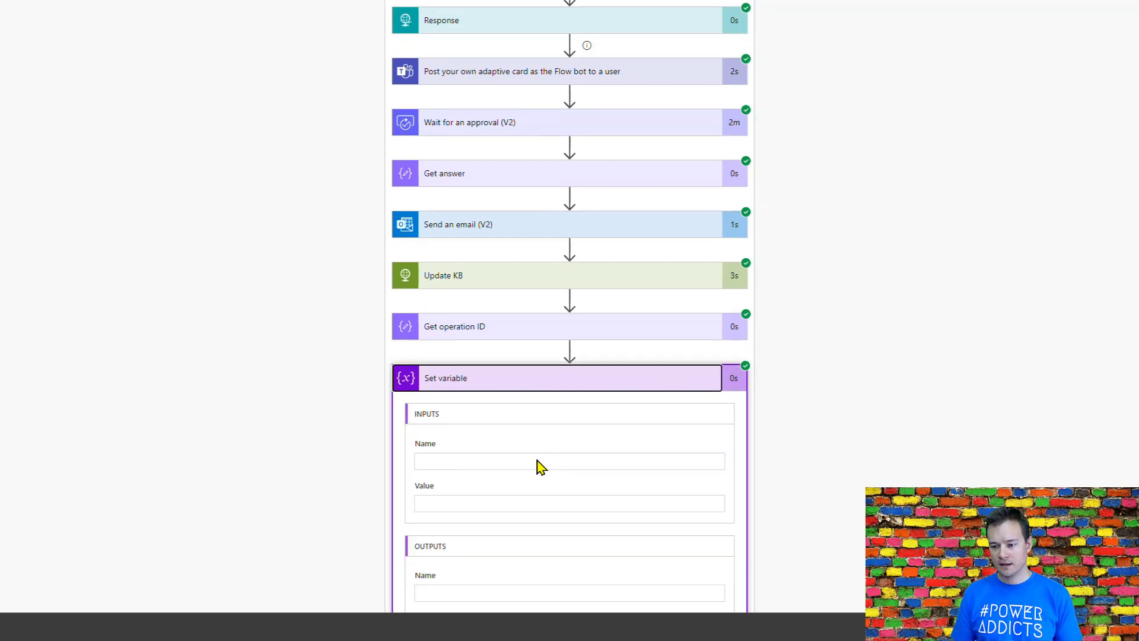
scroll(535, 460, down, 5)
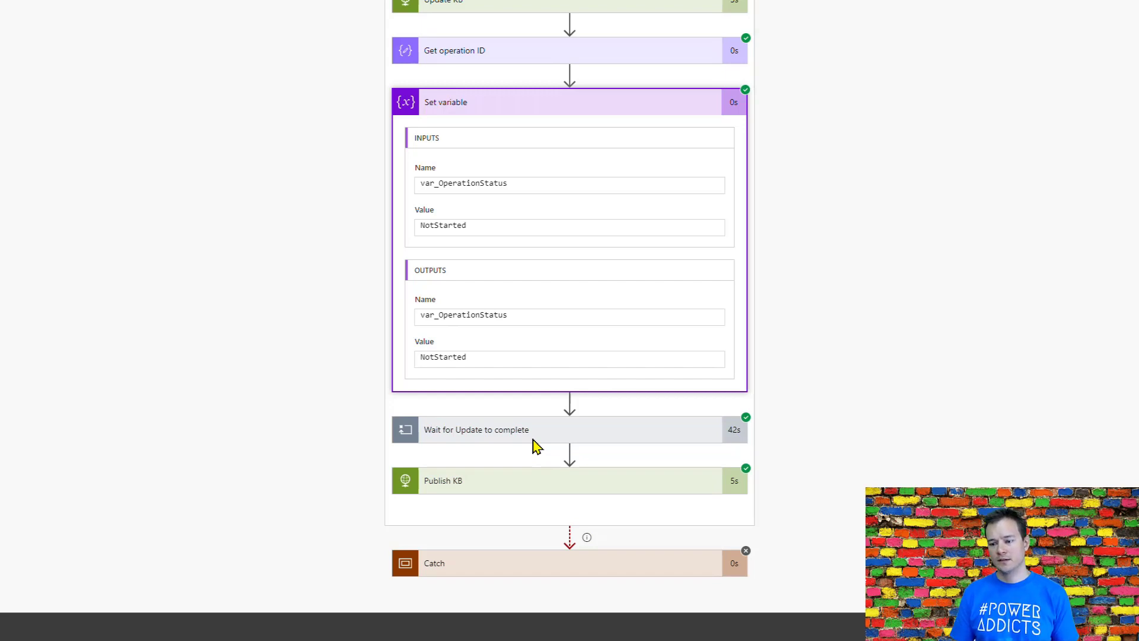
click(580, 432)
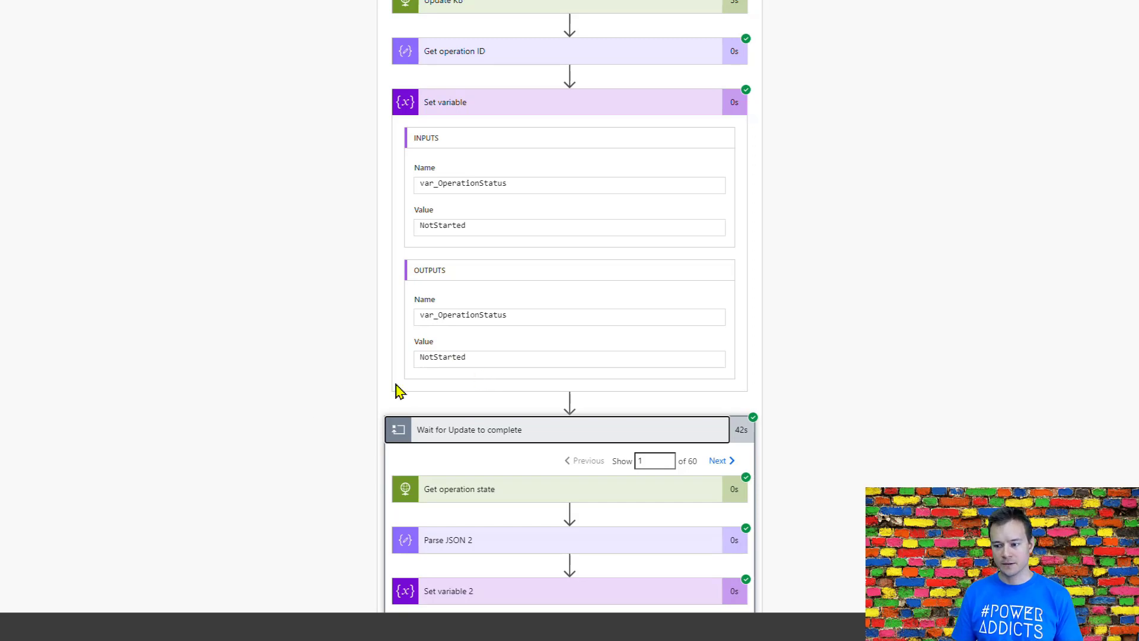
scroll(279, 417, down, 3)
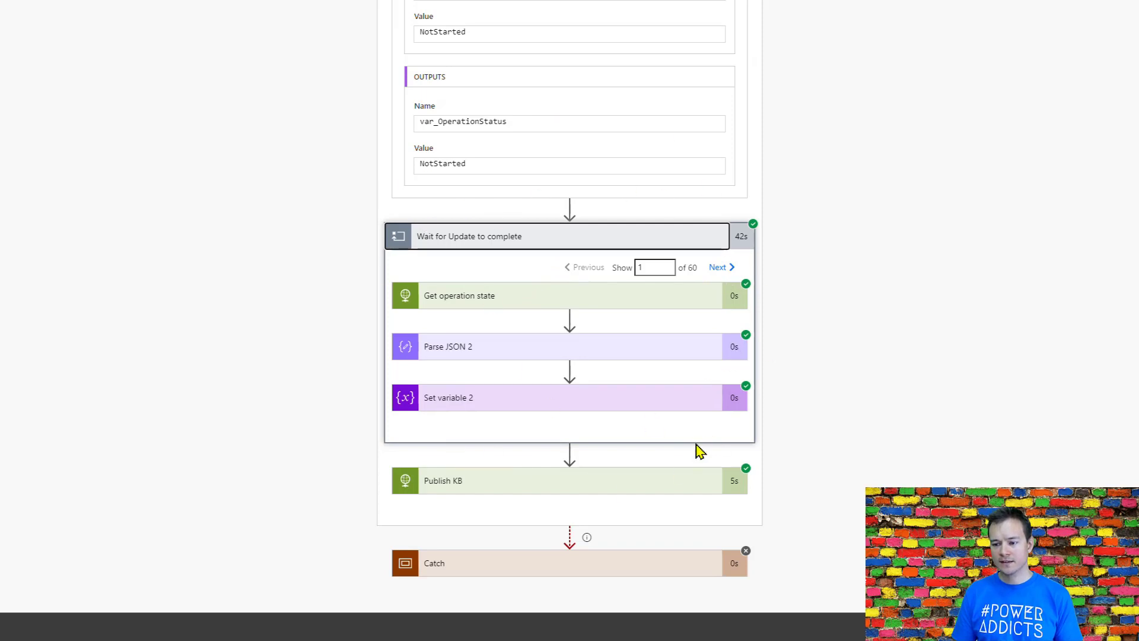
Step: Compare the var_OperationStatus value of Set variable 2 in iterations 1 and 10 of the Wait for Update to complete loop
click(501, 403)
scroll(949, 416, down, 3)
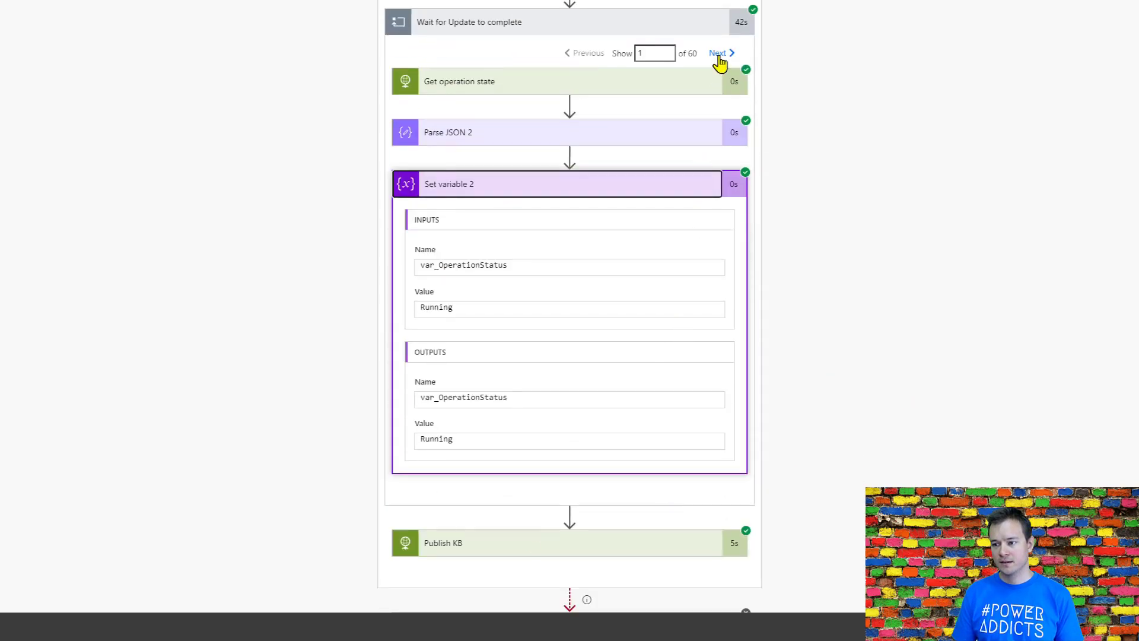
double_click(670, 53)
text(0)
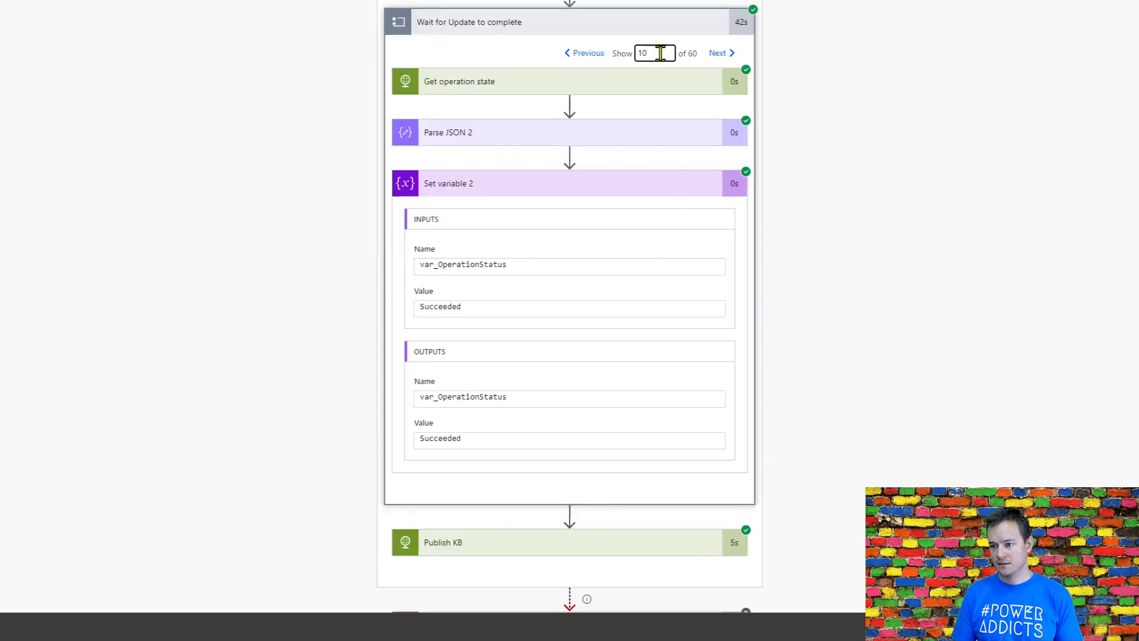
double_click(652, 53)
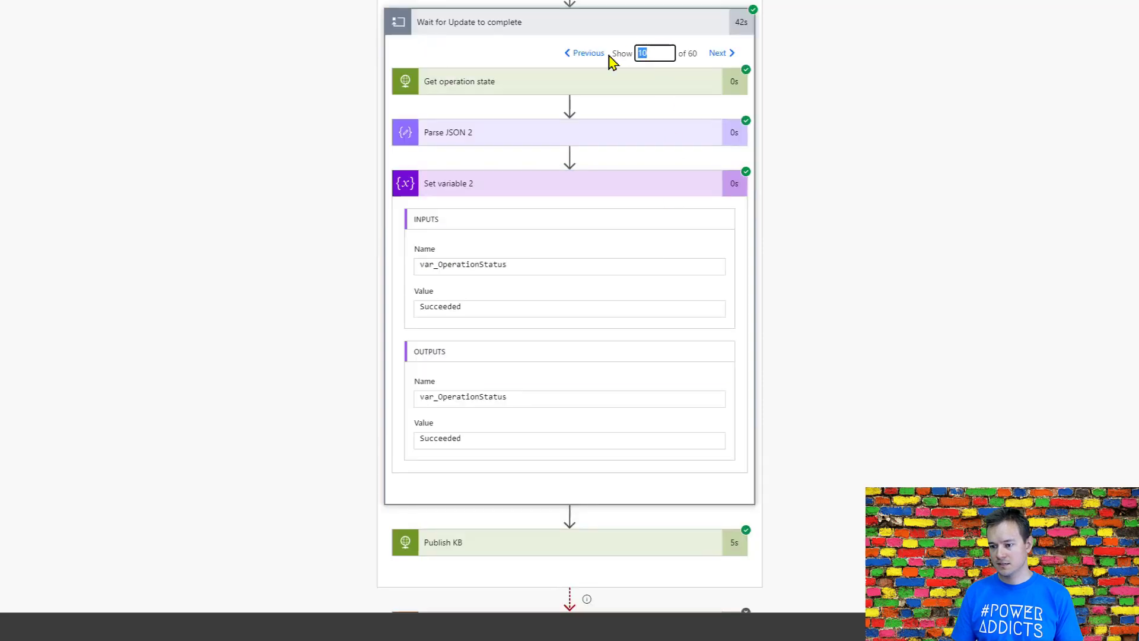
Step: Expand the Publish KB action and examine its request inputs and response outputs
click(500, 549)
scroll(944, 405, down, 7)
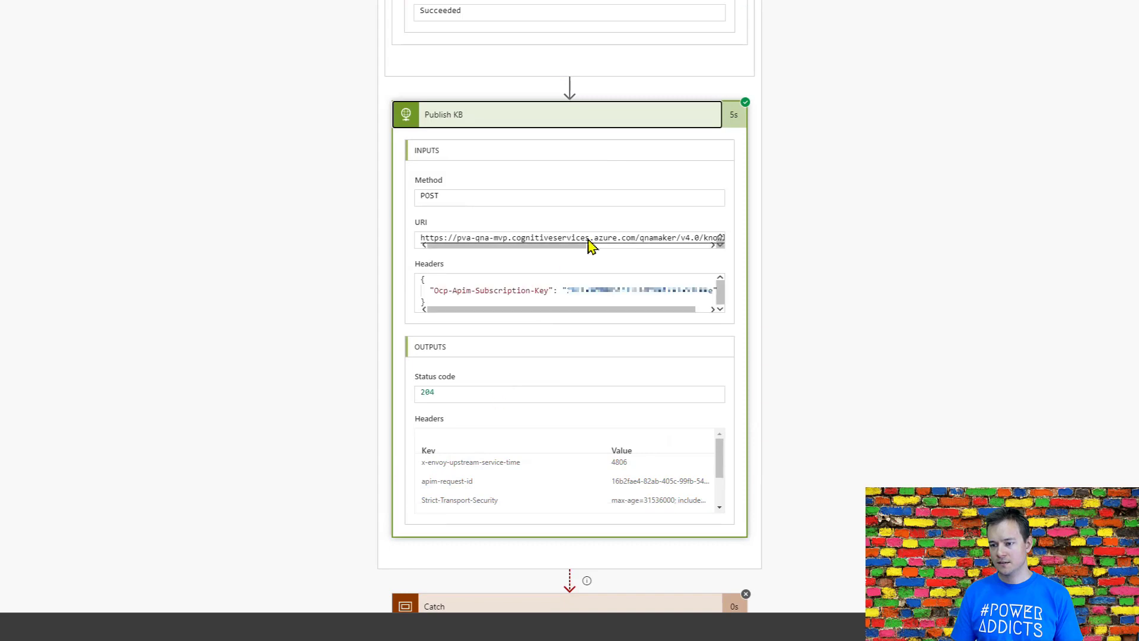
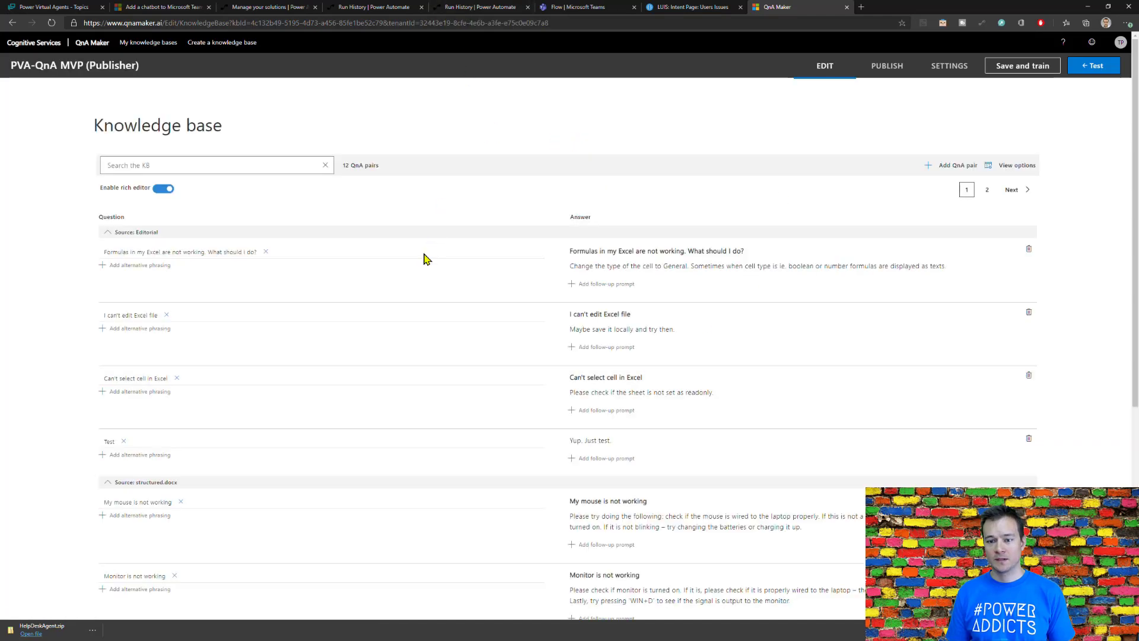
Step: Check the Excel formulas question in the QnA Maker knowledge base, and open the Help Desk Agent app in Microsoft Teams
triple_click(109, 254)
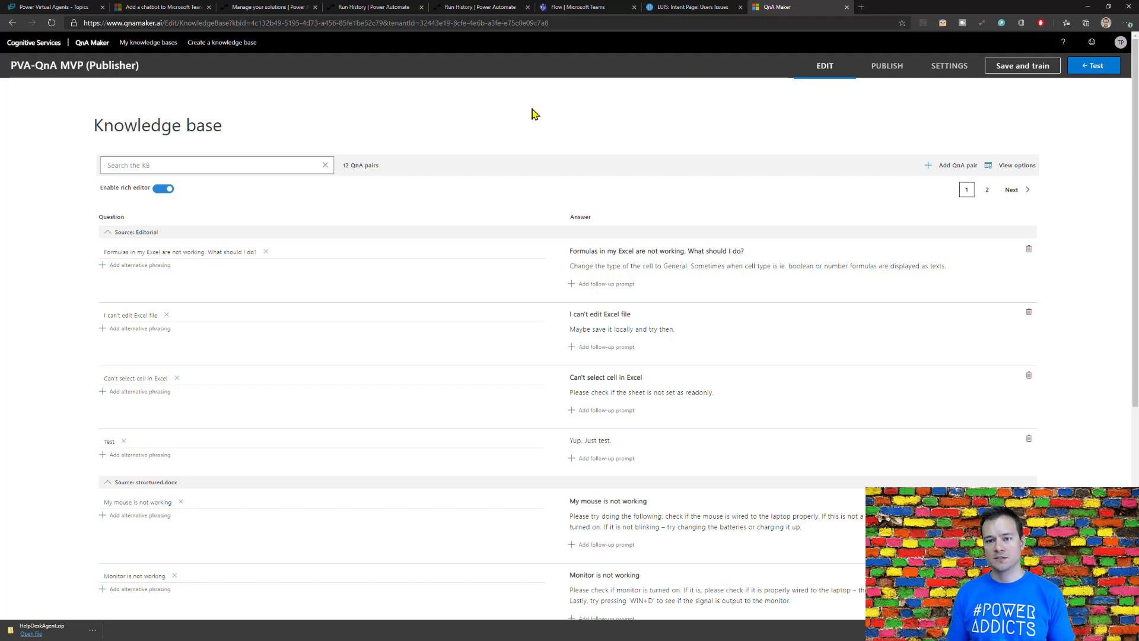
click(573, 7)
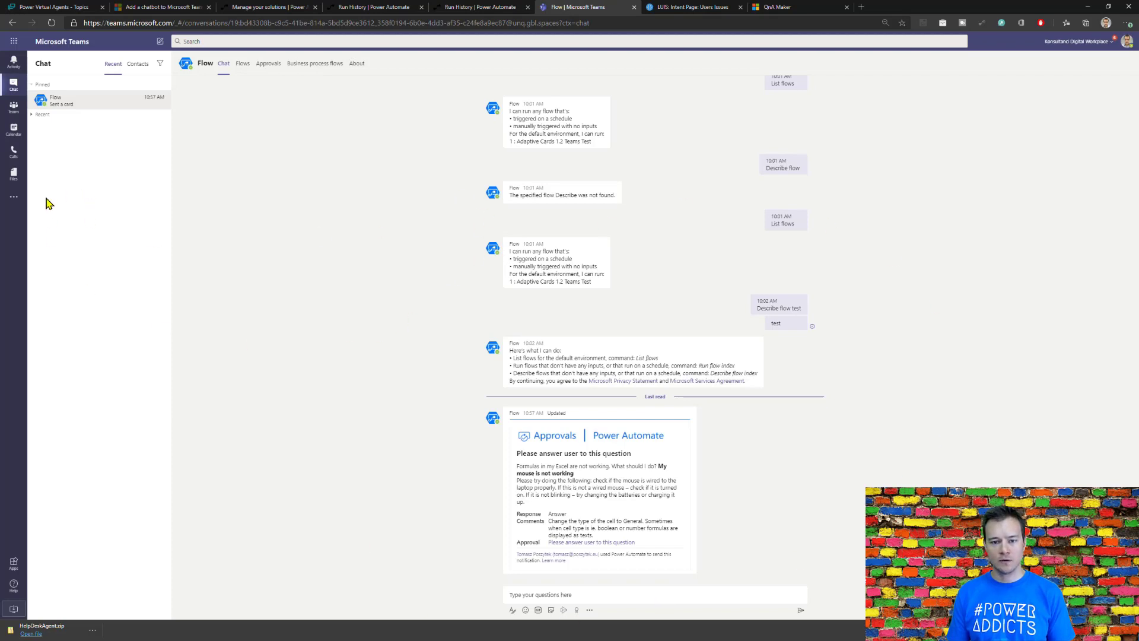
click(16, 200)
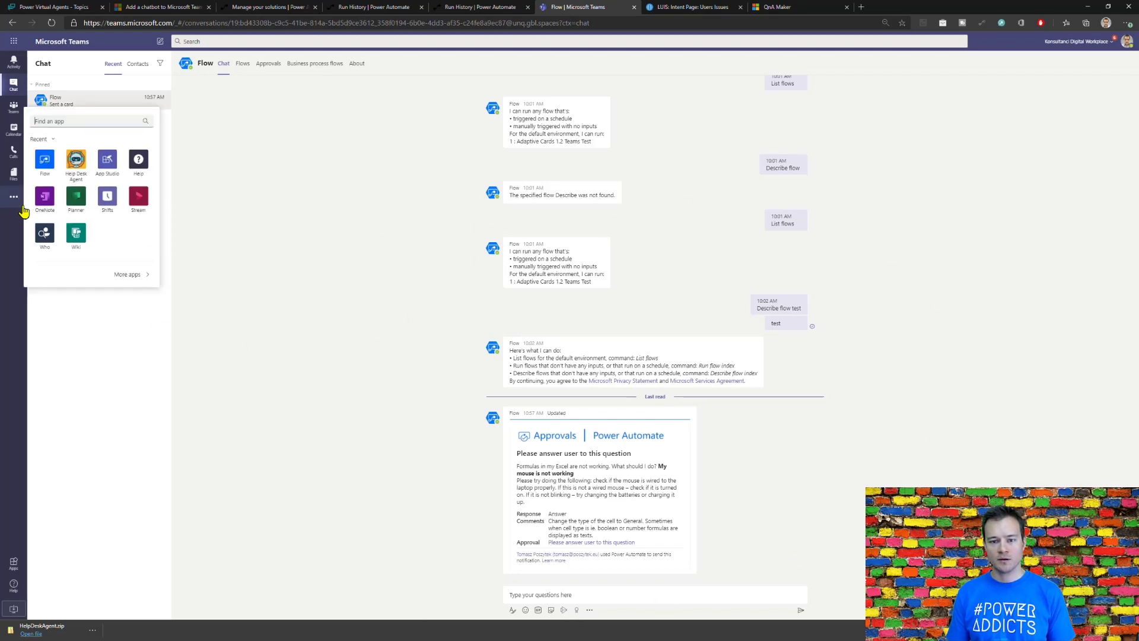
click(75, 162)
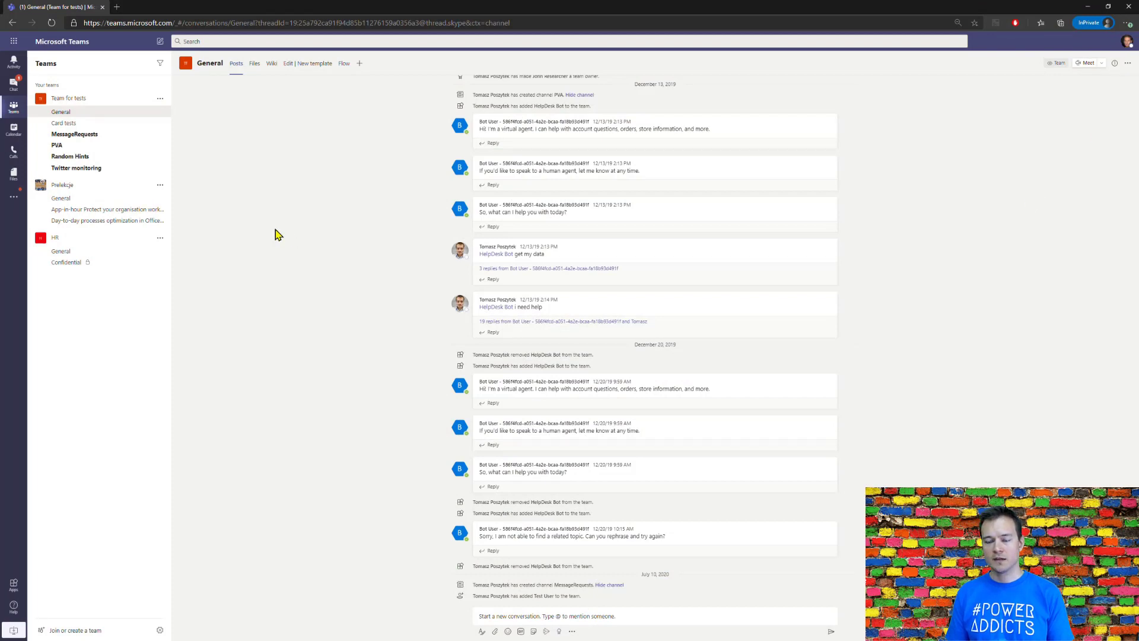
Step: Reload Microsoft Teams in the InPrivate window, and open admin.teams.microsoft.com in a new tab of the main browser window
click(264, 22)
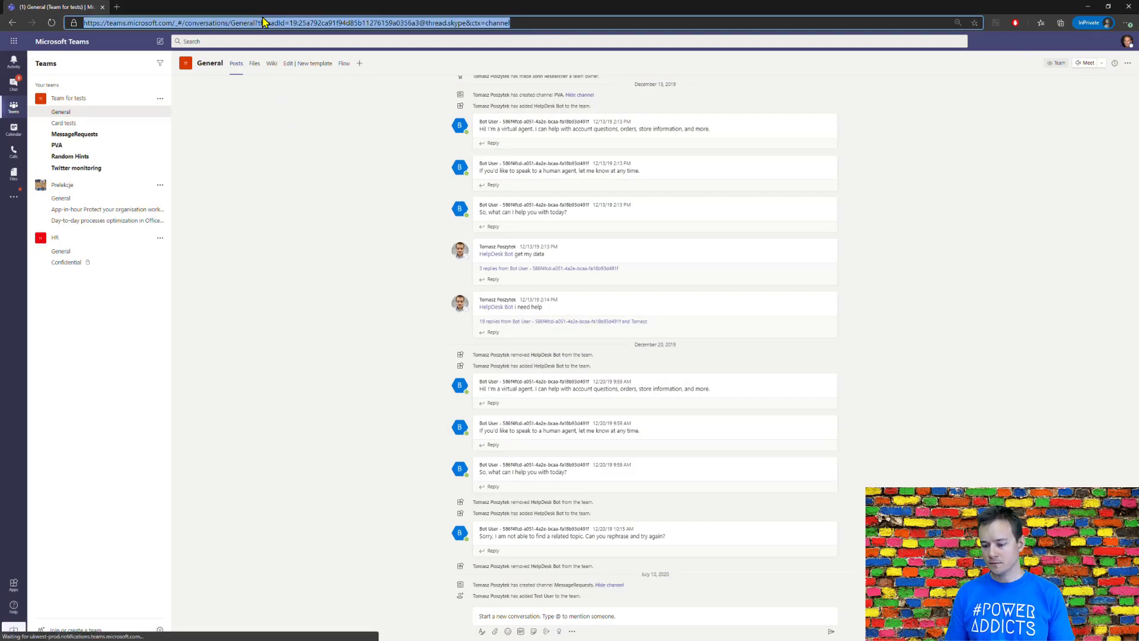
click(86, 5)
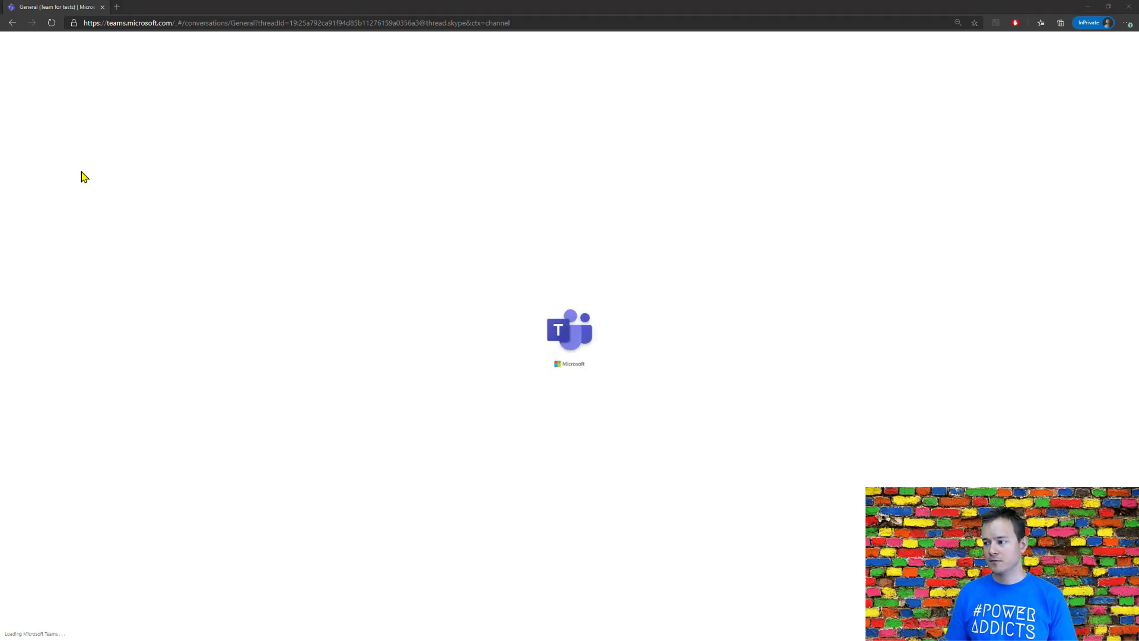
key(alt+Tab)
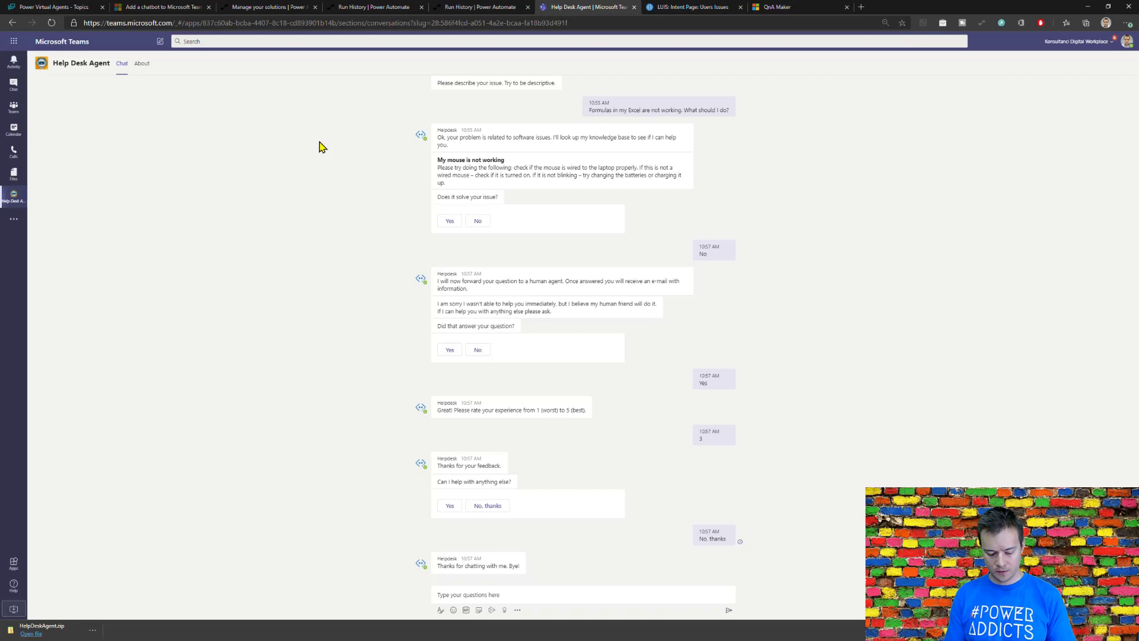
key(ctrl+t)
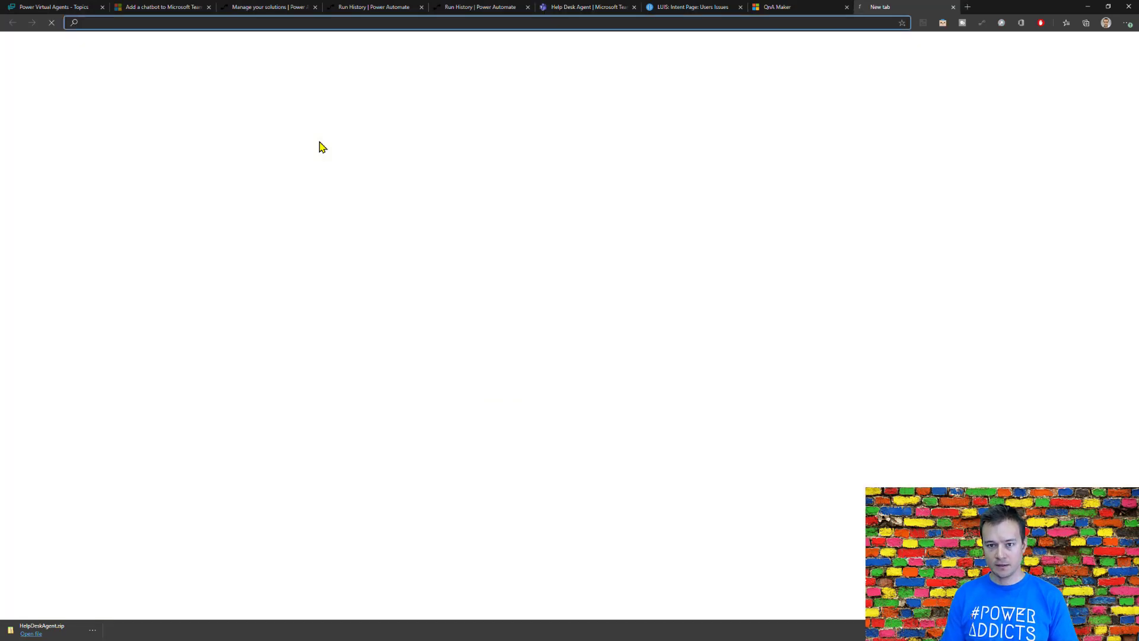
text(admin.teams.microsoft.com)
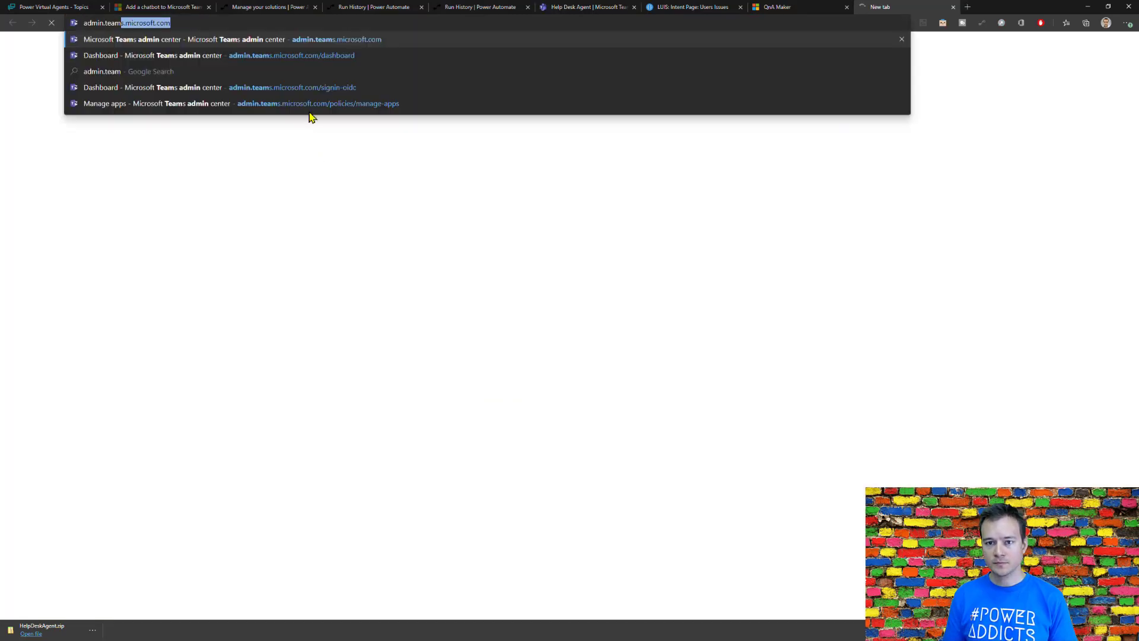
key(Return)
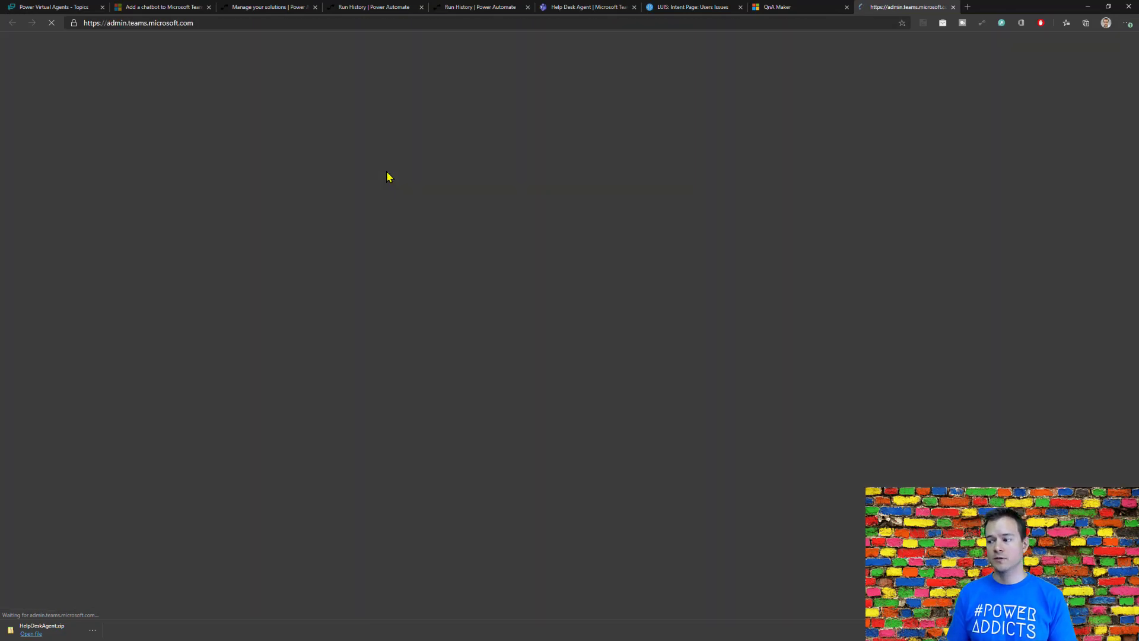
Step: Switch to Teams in the InPrivate window and search its app list for "heldpesk bot"
key(alt+Tab)
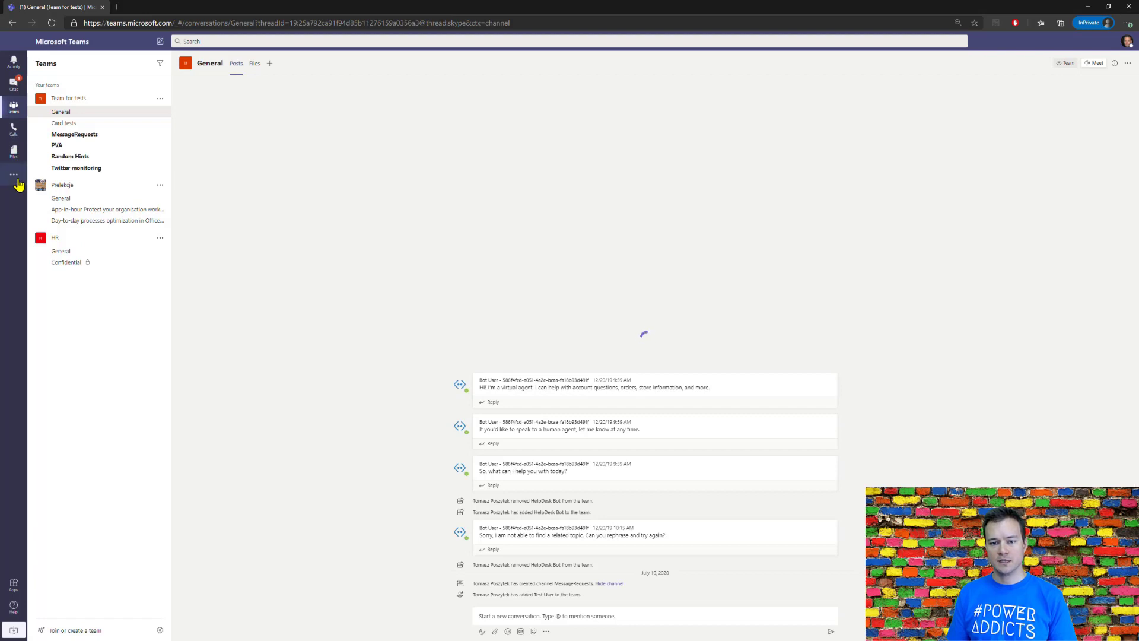
click(14, 175)
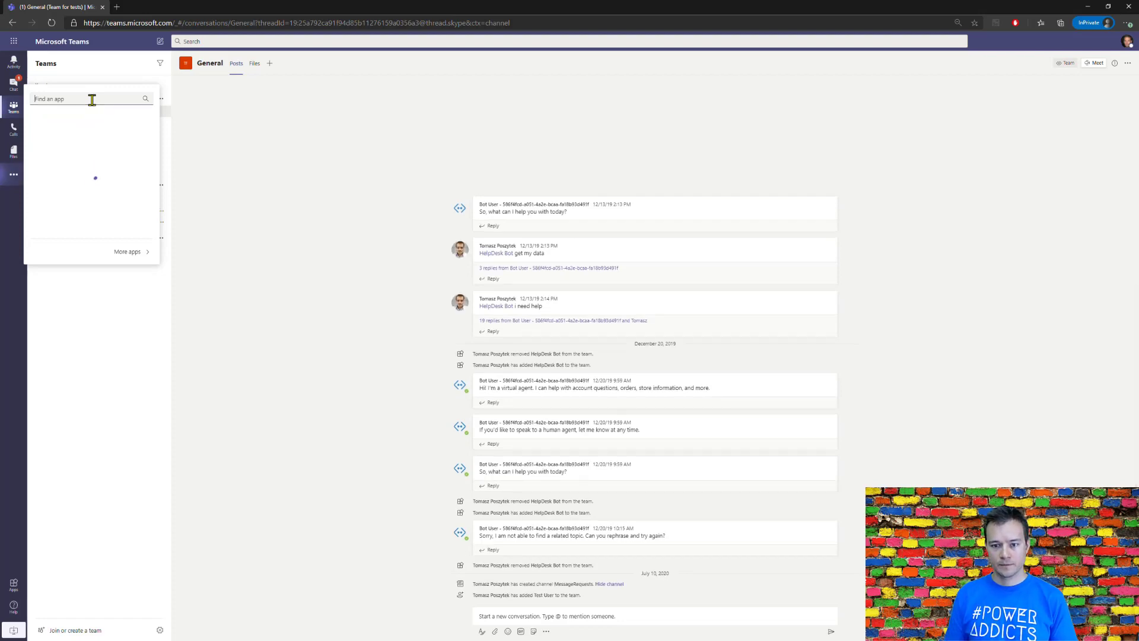
text(heldp)
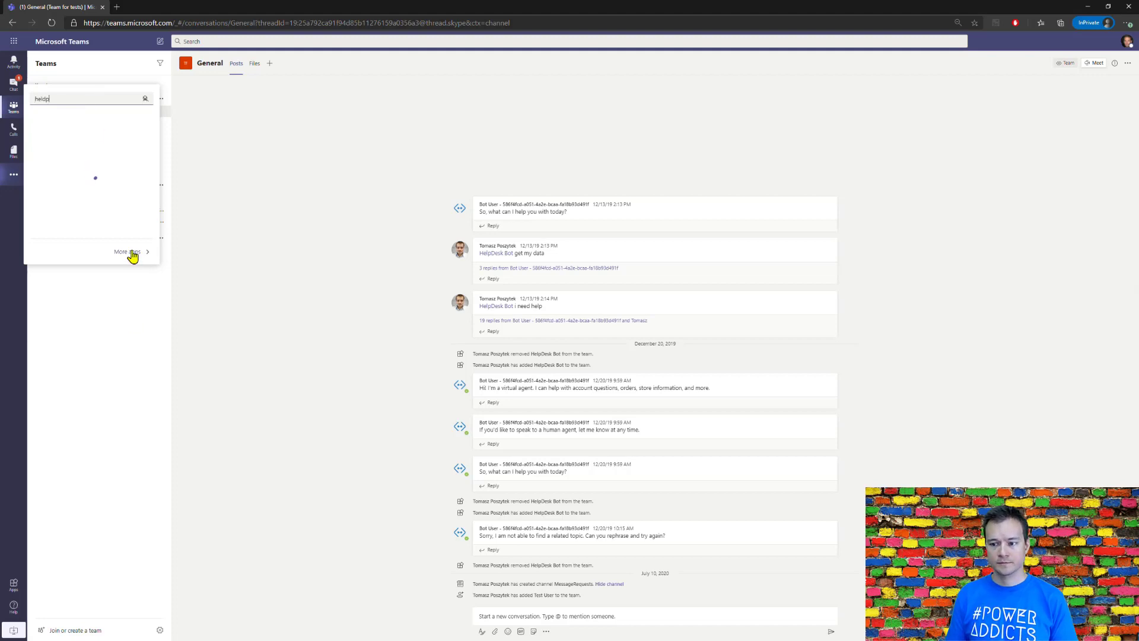
text(esk bot)
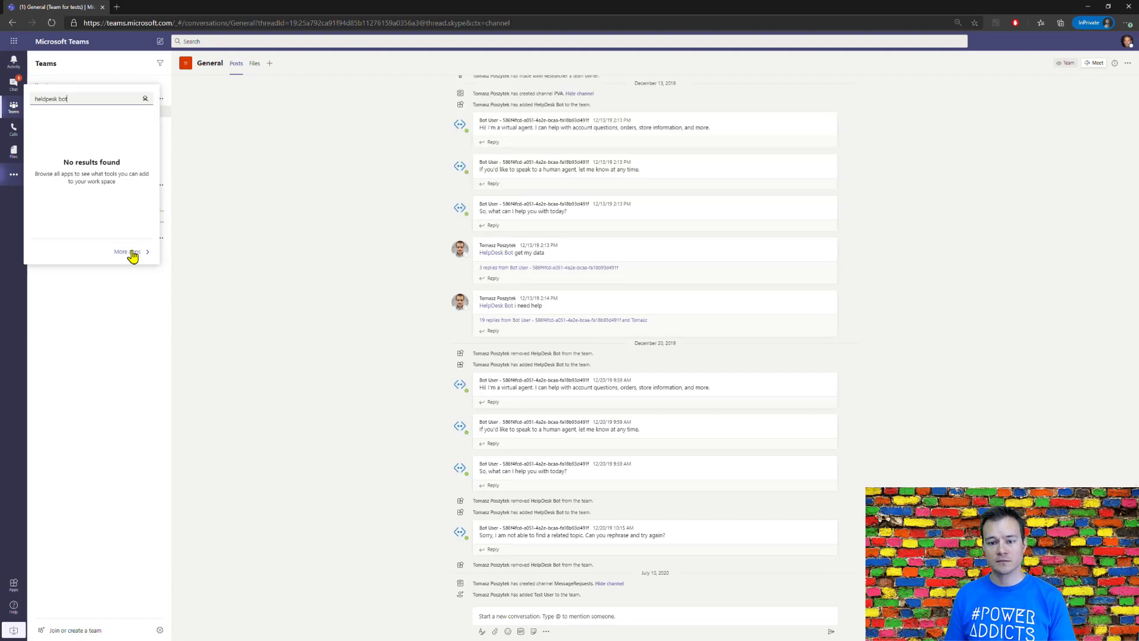
click(4, 113)
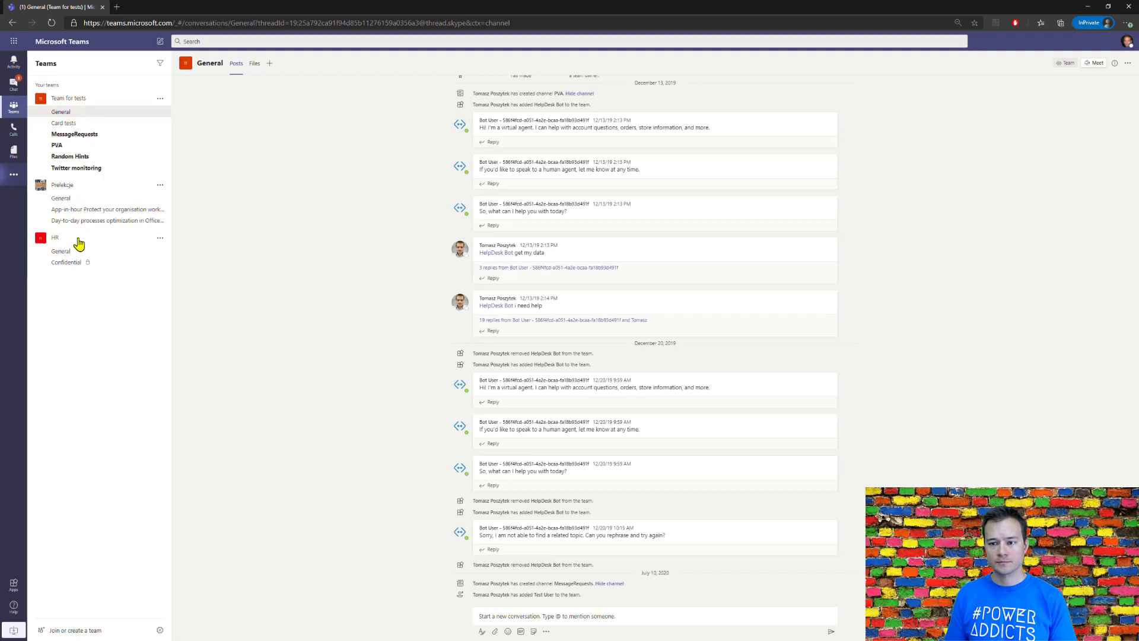
Step: Switch back to the Teams admin center and open the Manage apps page
key(alt+Tab)
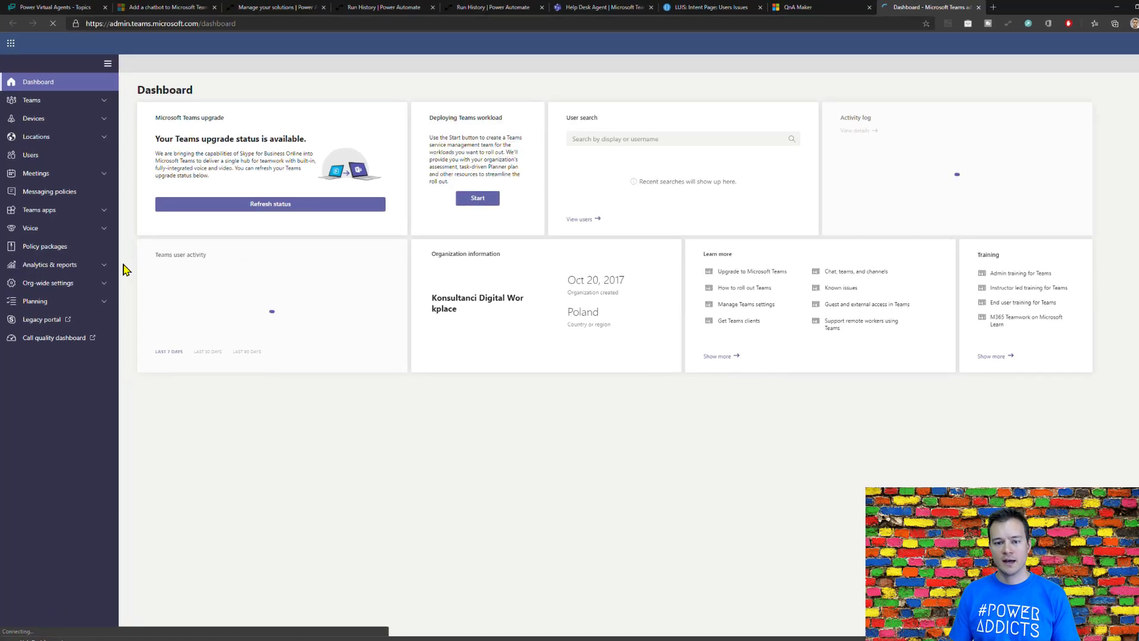
click(51, 211)
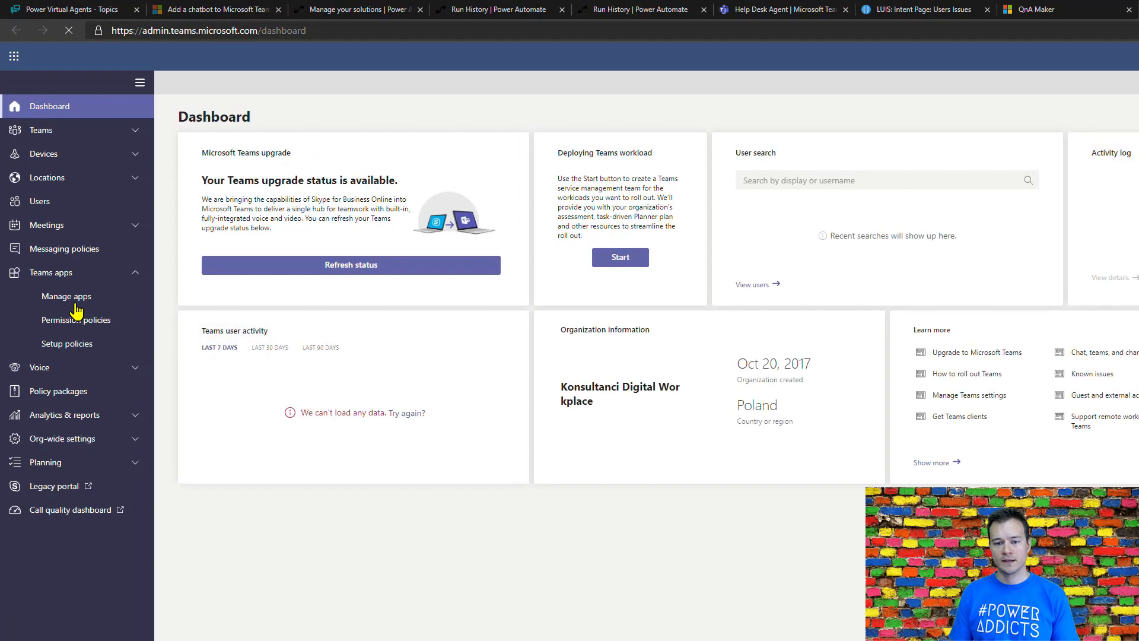
click(79, 300)
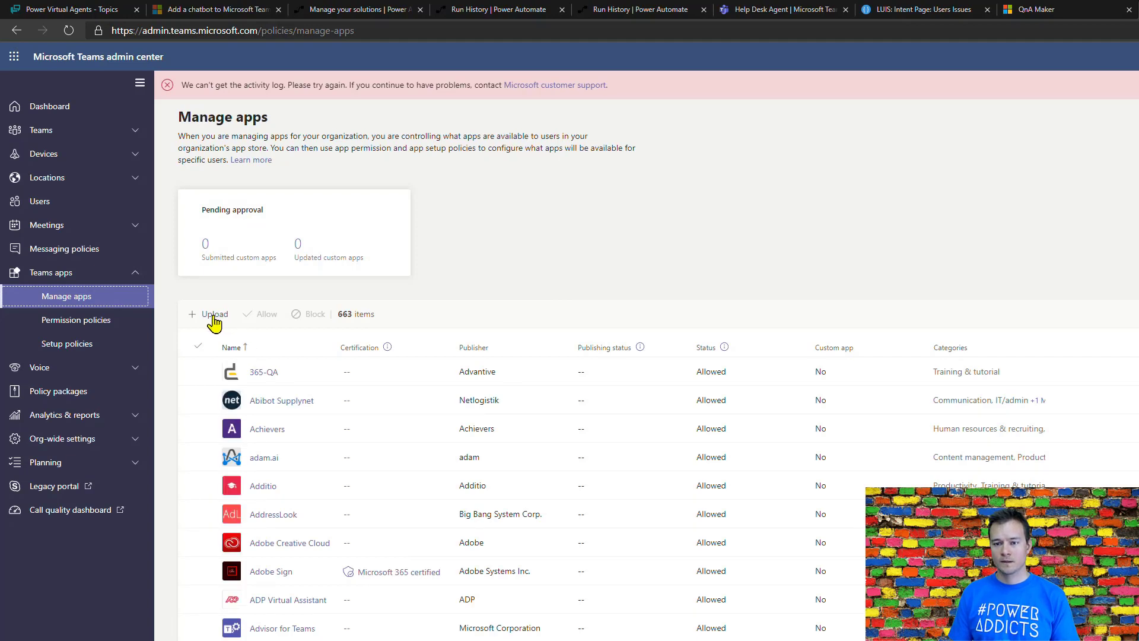
Step: Upload the HelpDeskAgent.zip package from the Downloads folder as a custom app
click(214, 315)
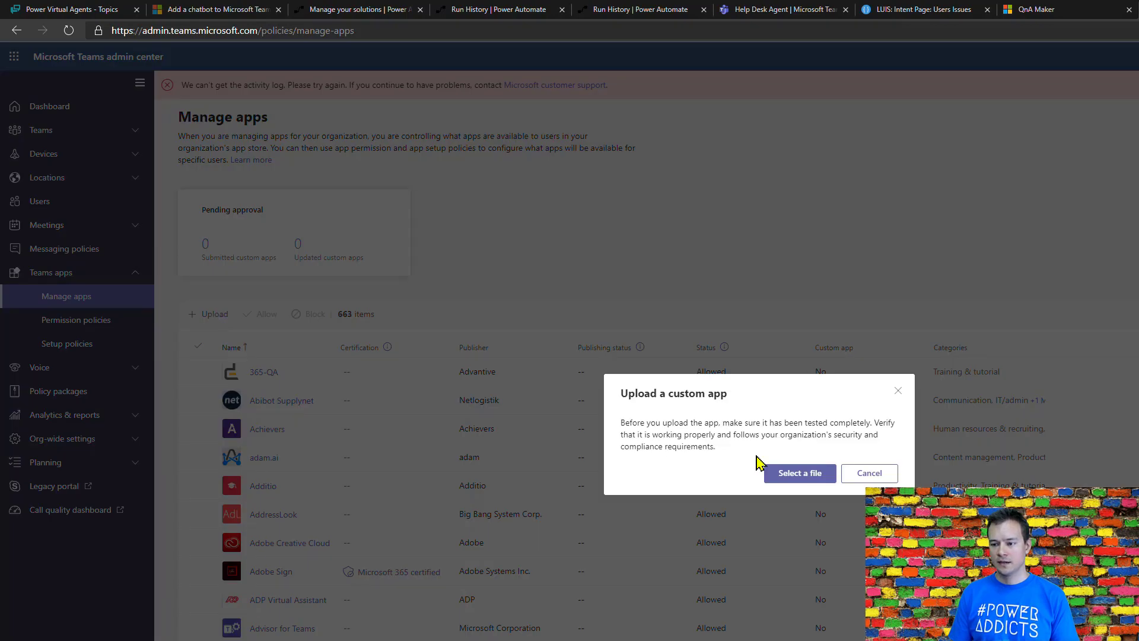
click(812, 476)
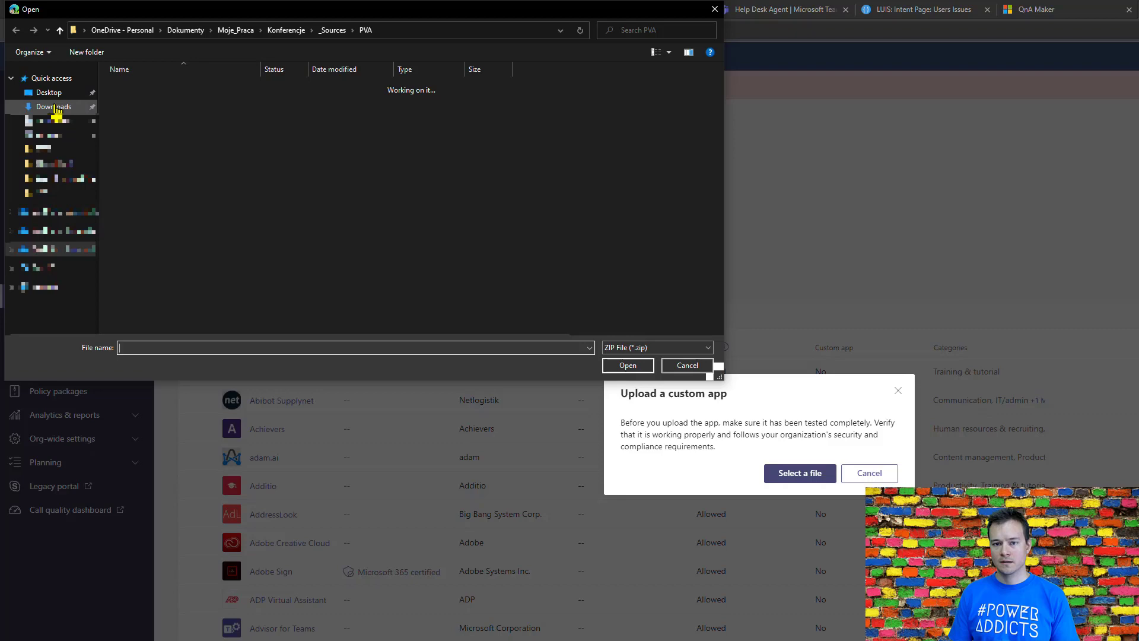
click(57, 109)
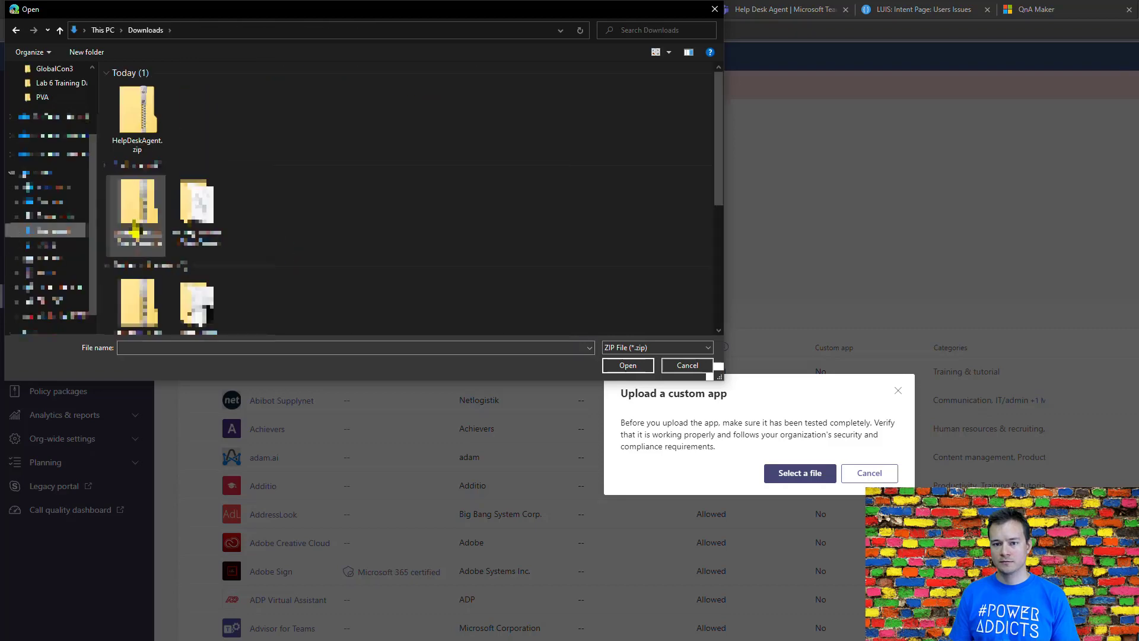
double_click(143, 112)
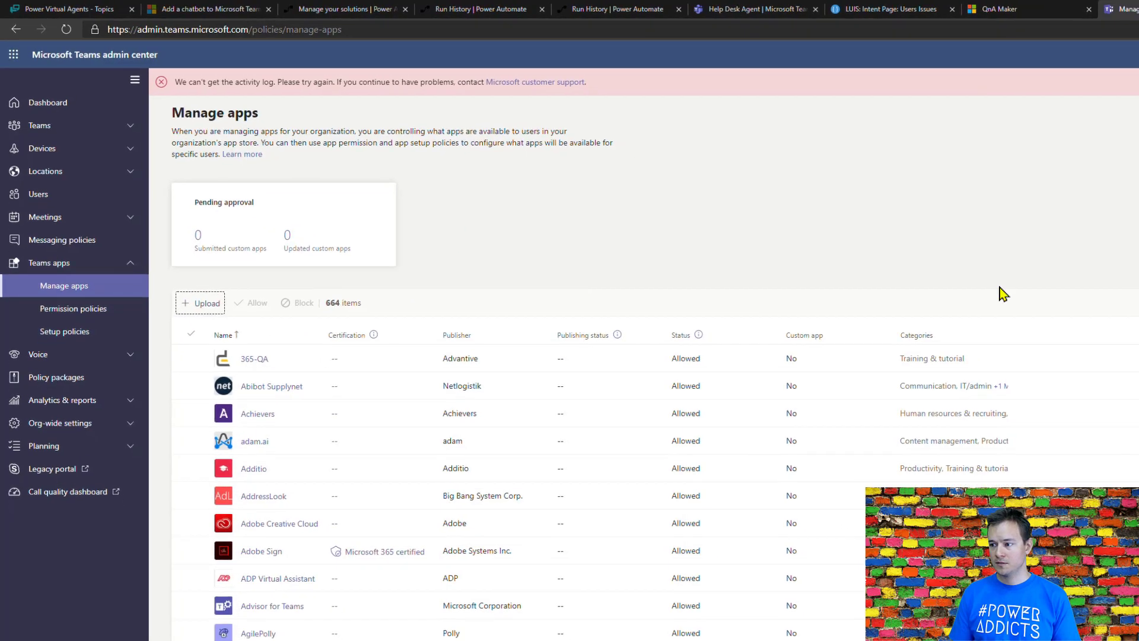
Step: Filter the managed apps by "Help" and select the Help Desk Agent app to examine its publishing status
click(1029, 235)
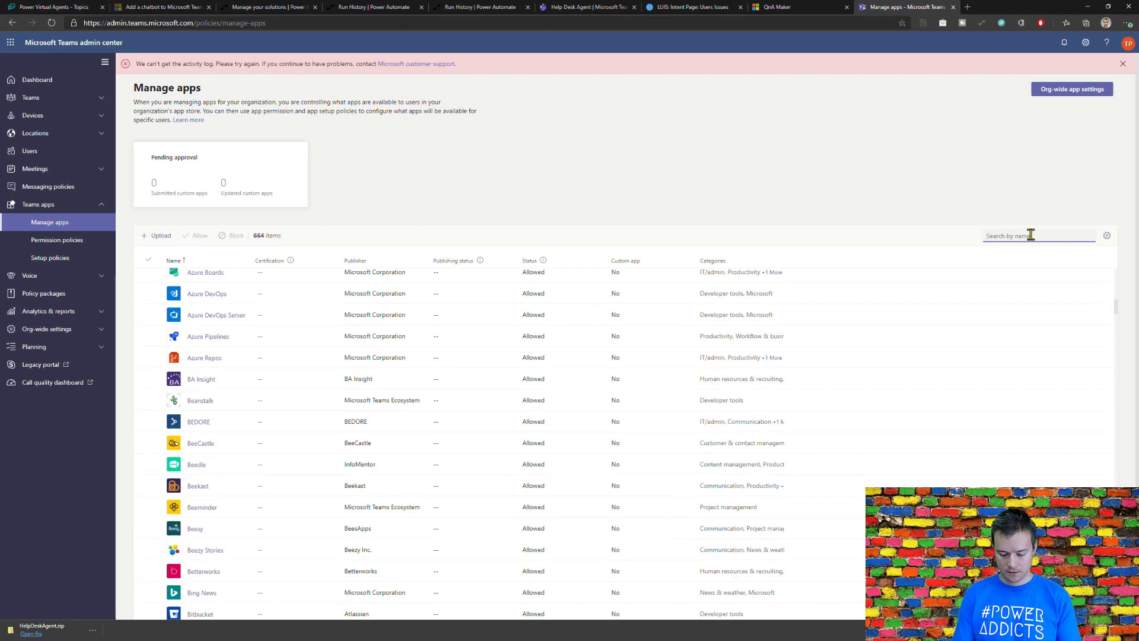
text(Help)
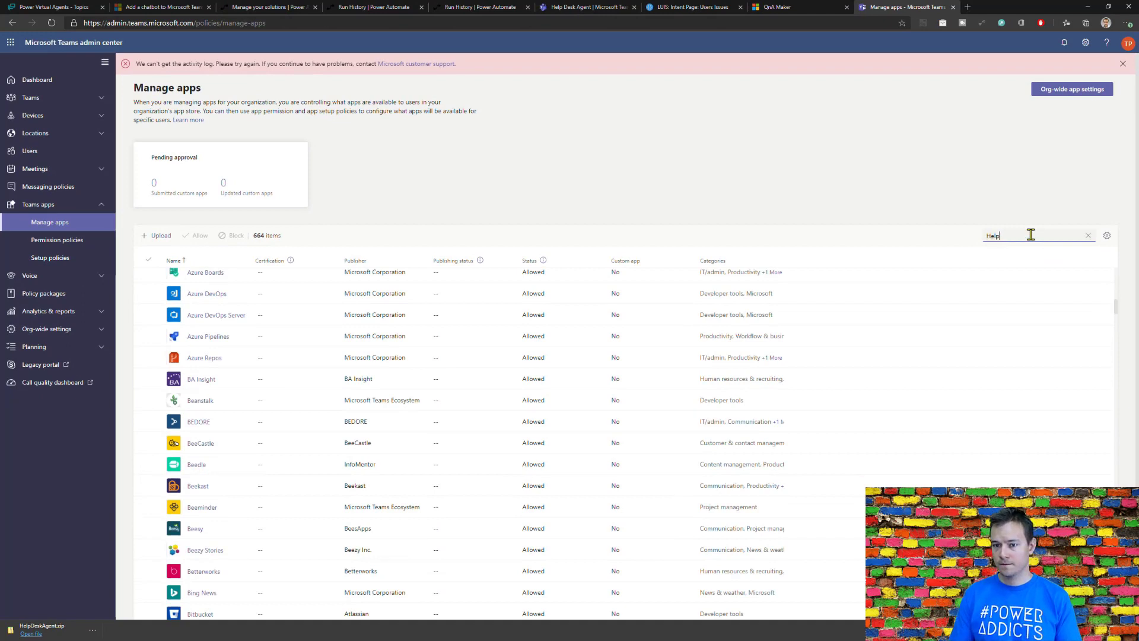
text(k)
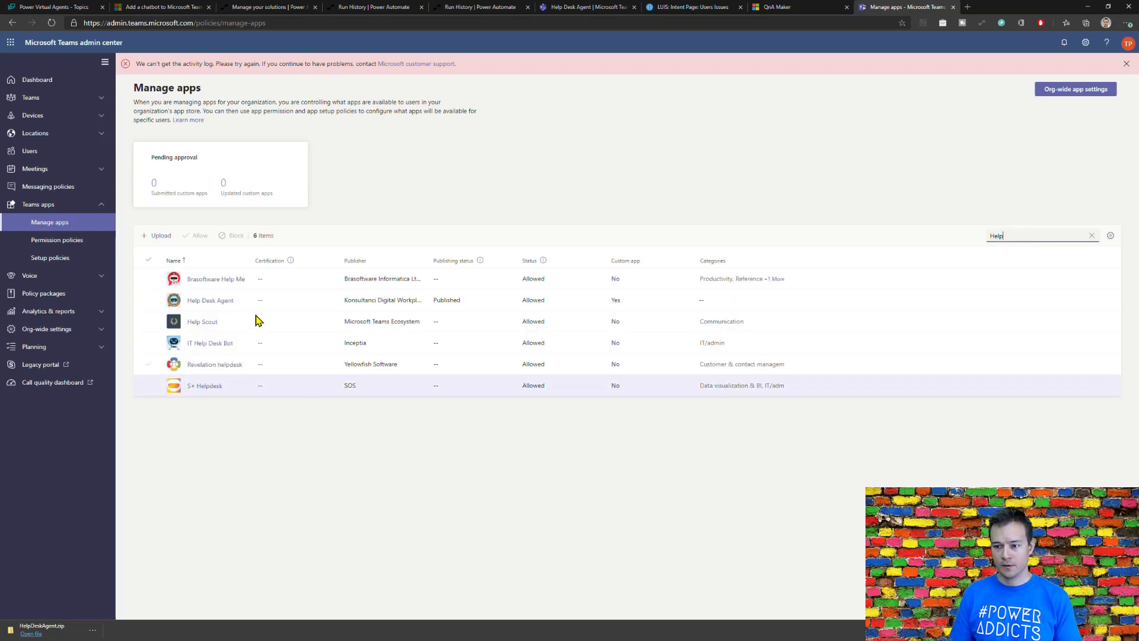
click(148, 300)
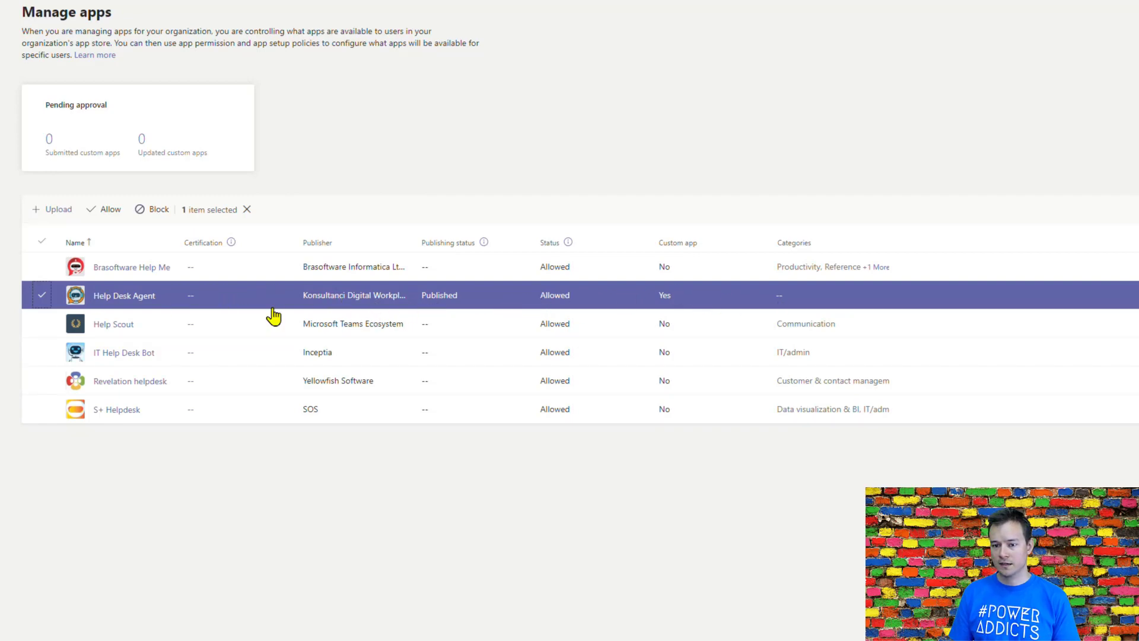
click(142, 296)
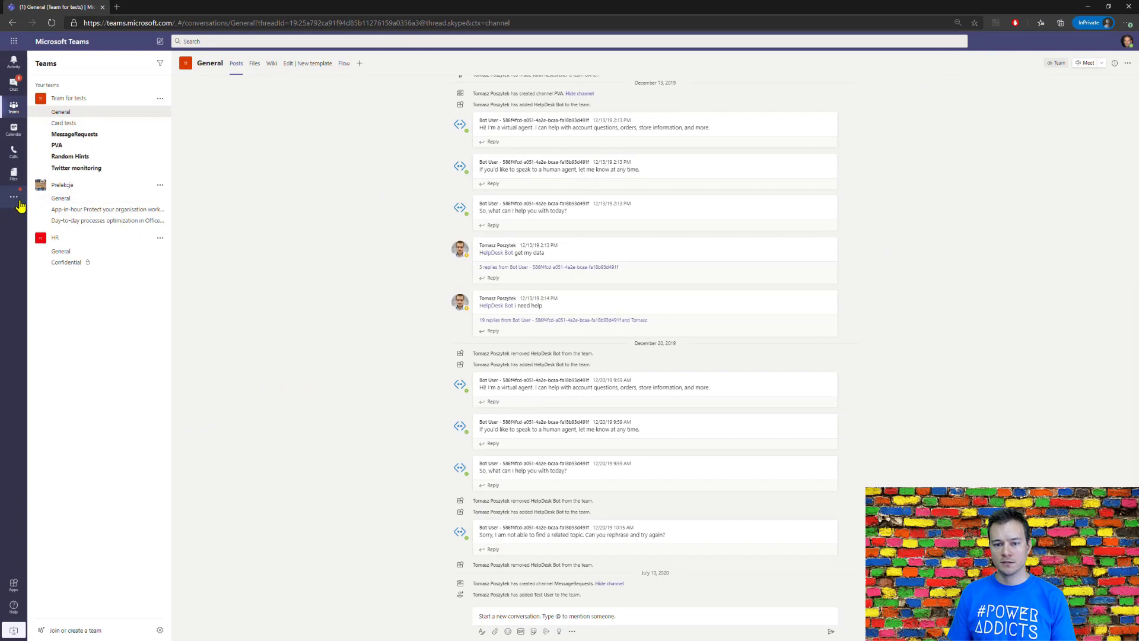
Step: In the InPrivate Teams window, open the app store and show the apps built for Konsultanci Digital Workplace
click(20, 205)
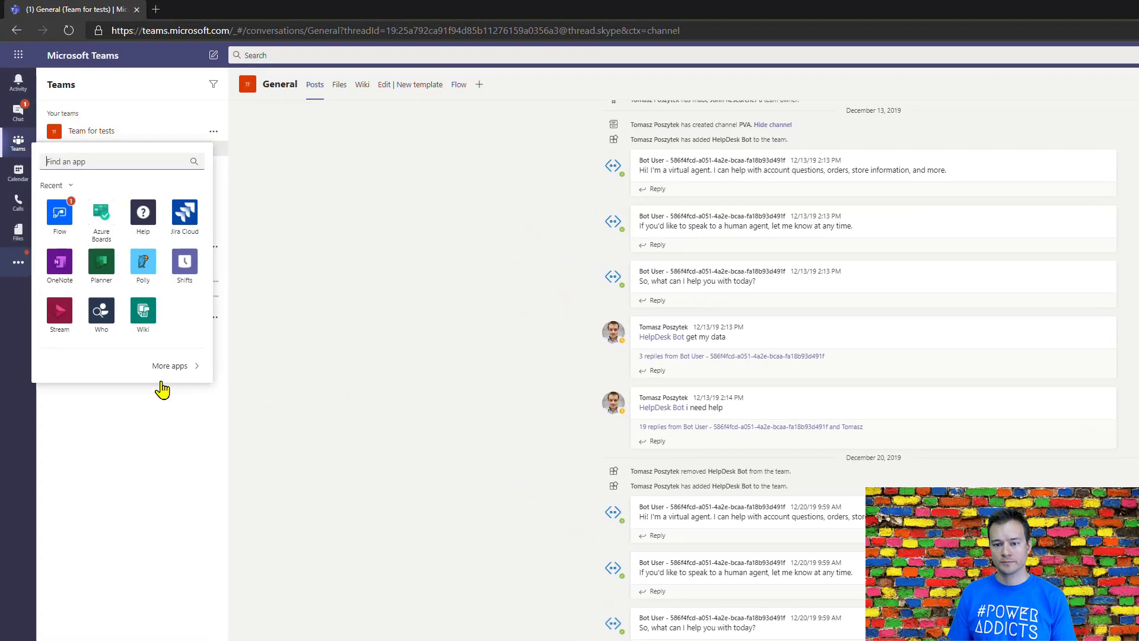
click(172, 366)
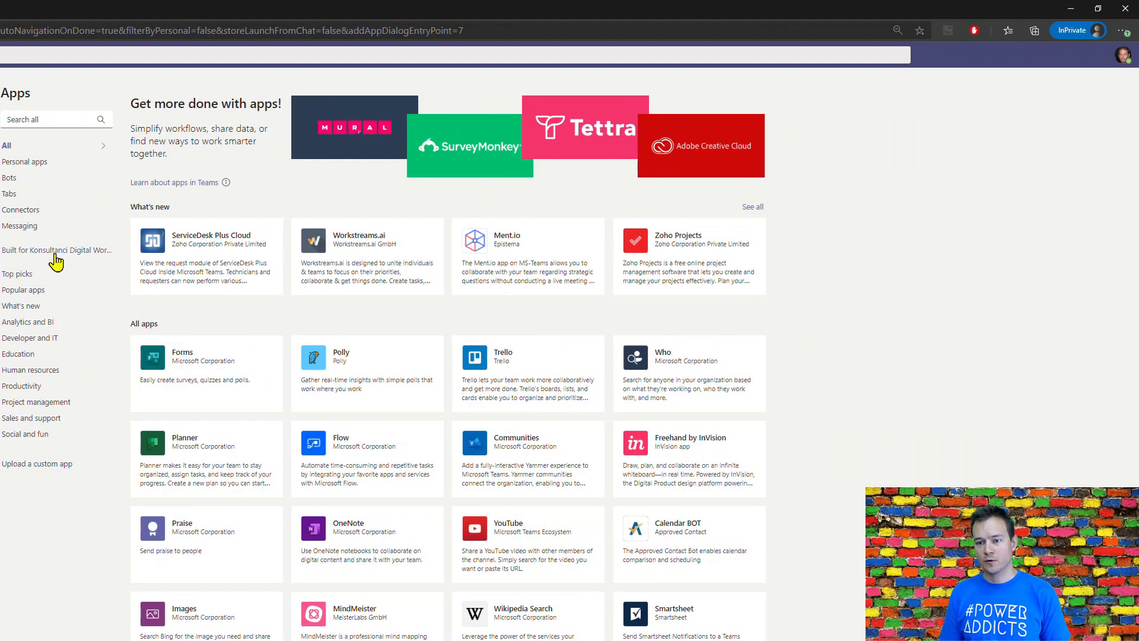
click(54, 254)
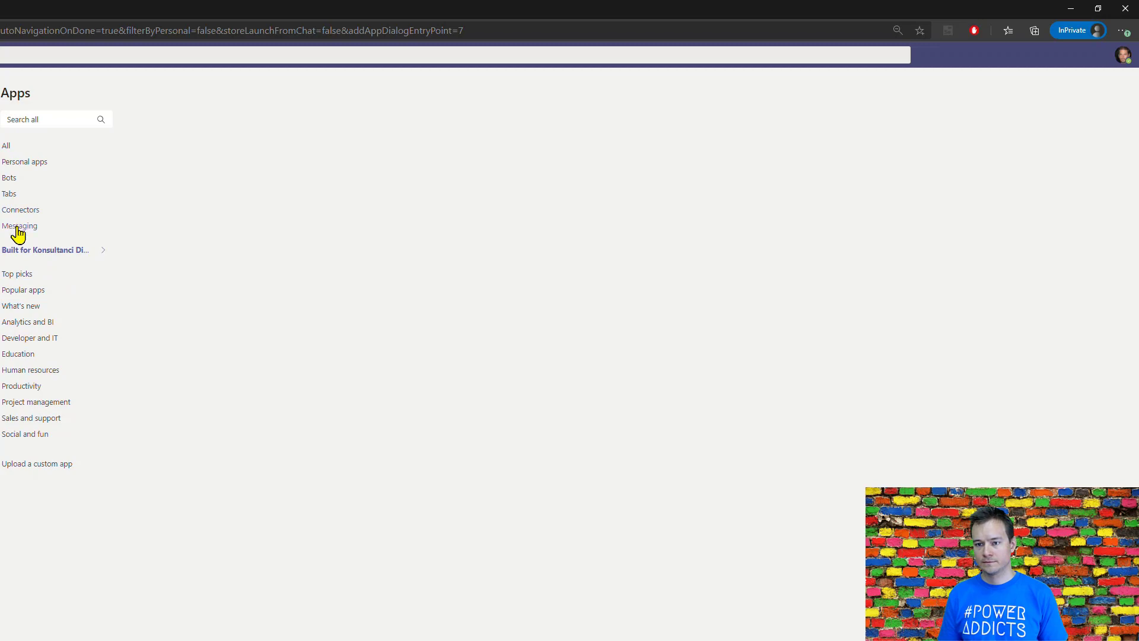
Step: Search the app store for "helpdesk" and add the Help Desk Agent app to Teams
click(43, 118)
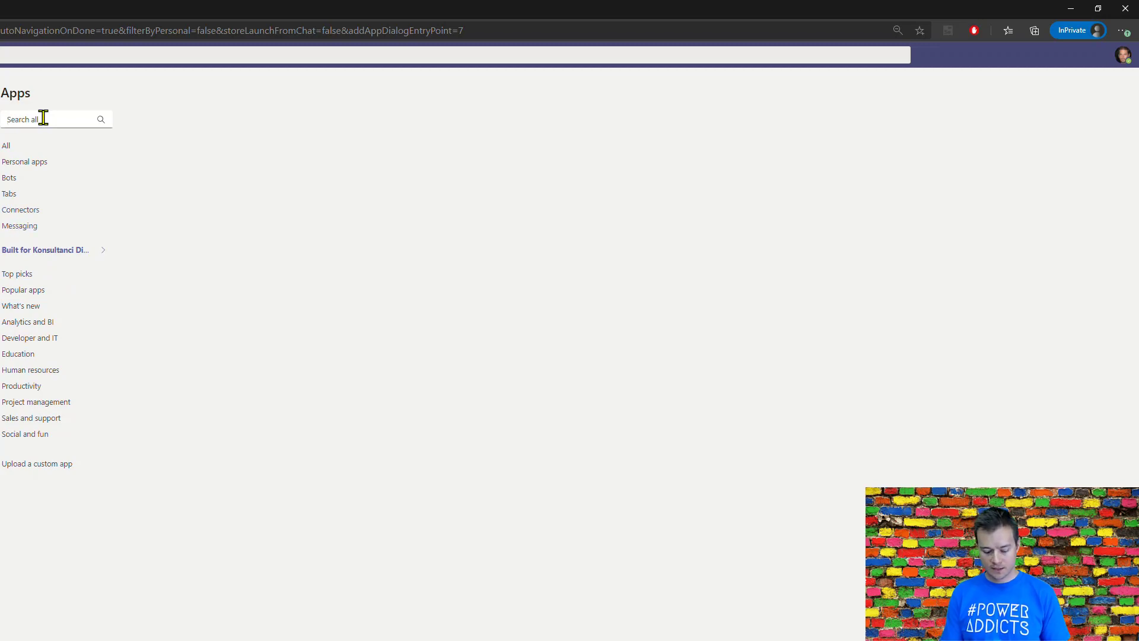
text(he)
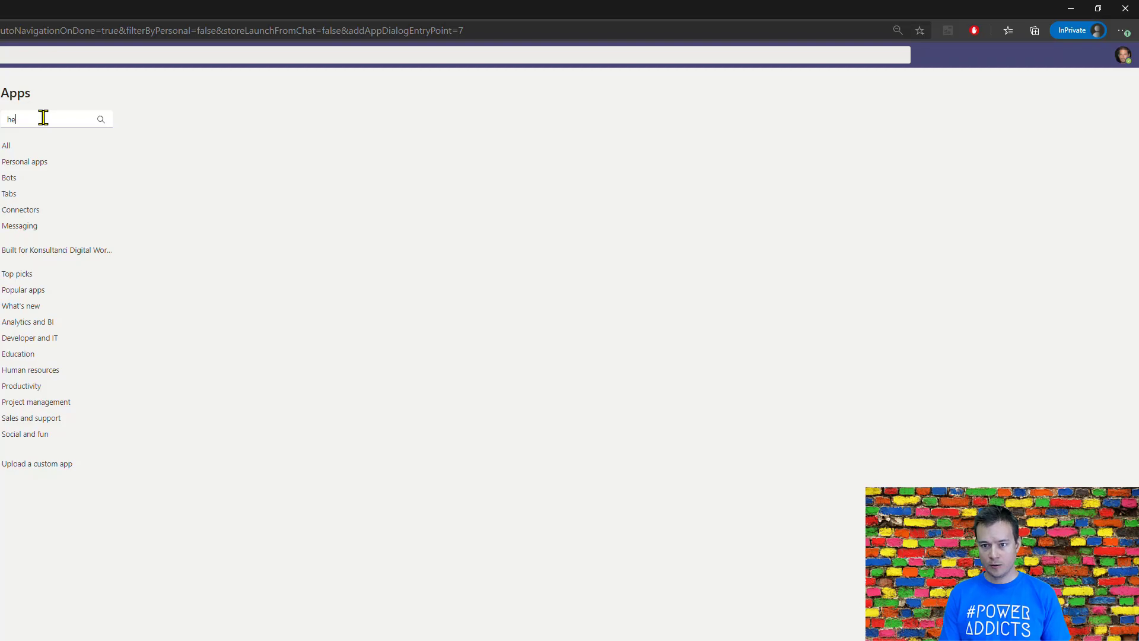
text(lpdesk)
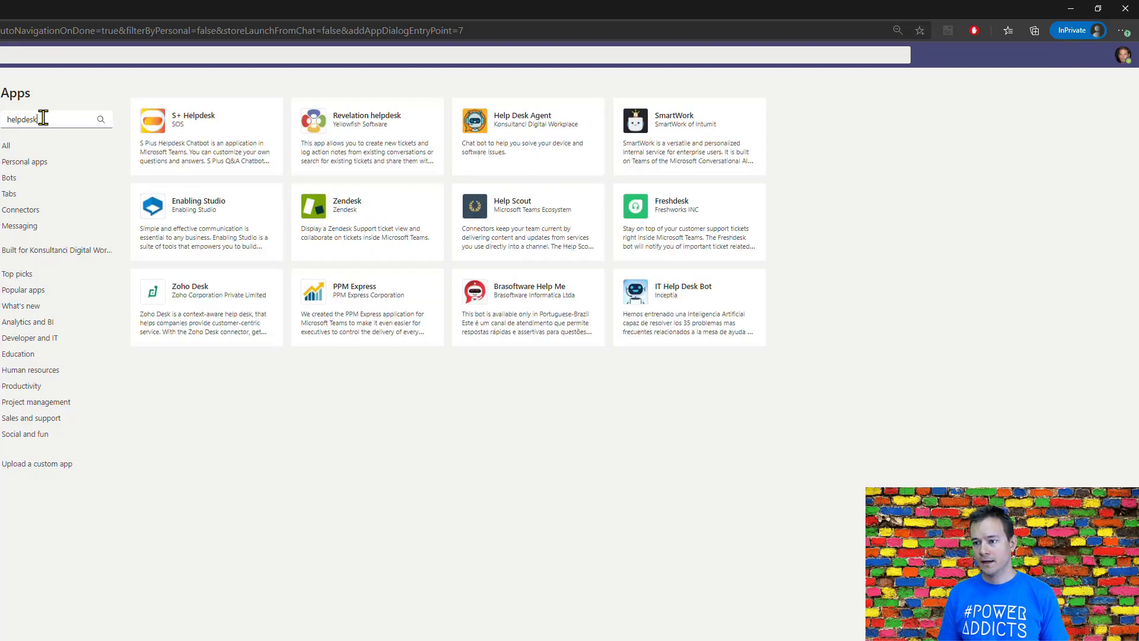
click(532, 135)
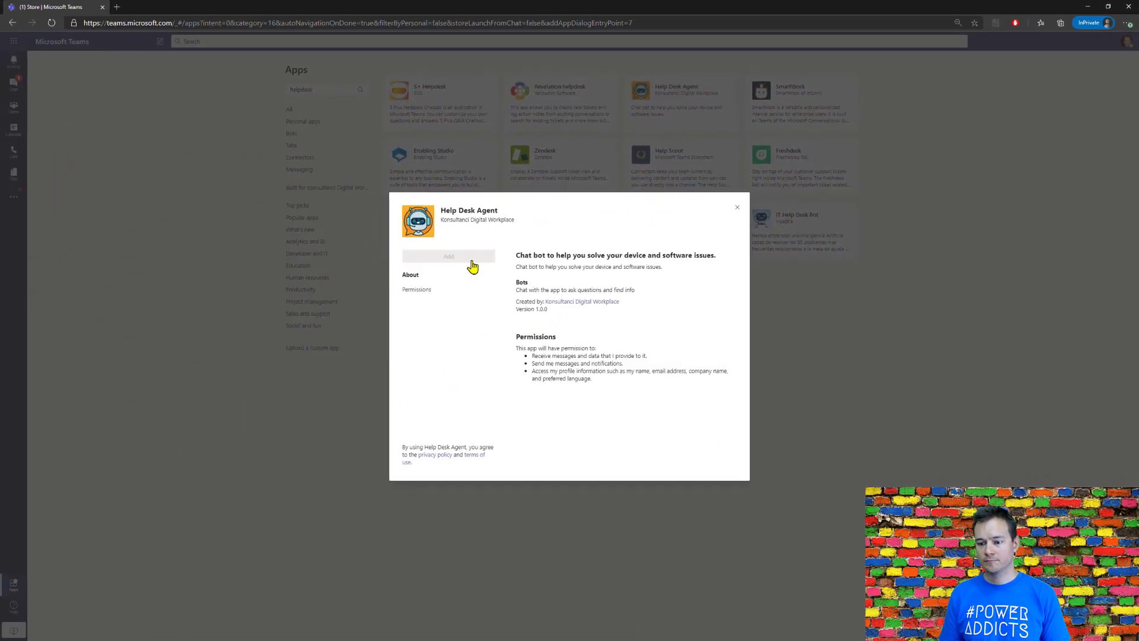
click(471, 260)
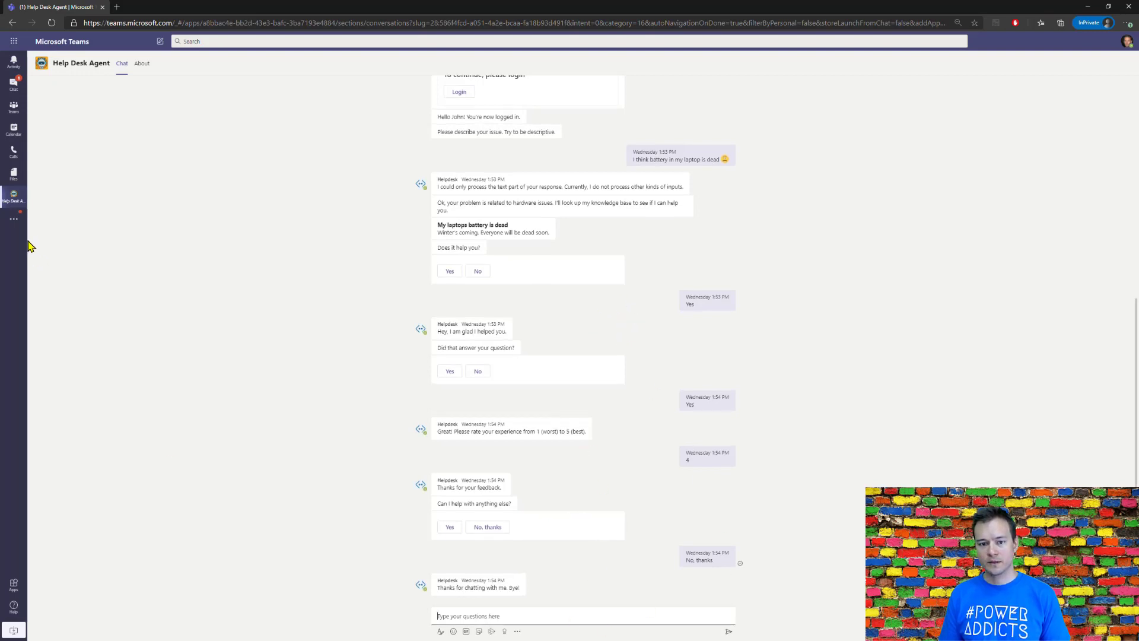
Step: Pin the Help Desk Agent app in Teams and send the bot the message "helpdesk i need some help"
right_click(16, 201)
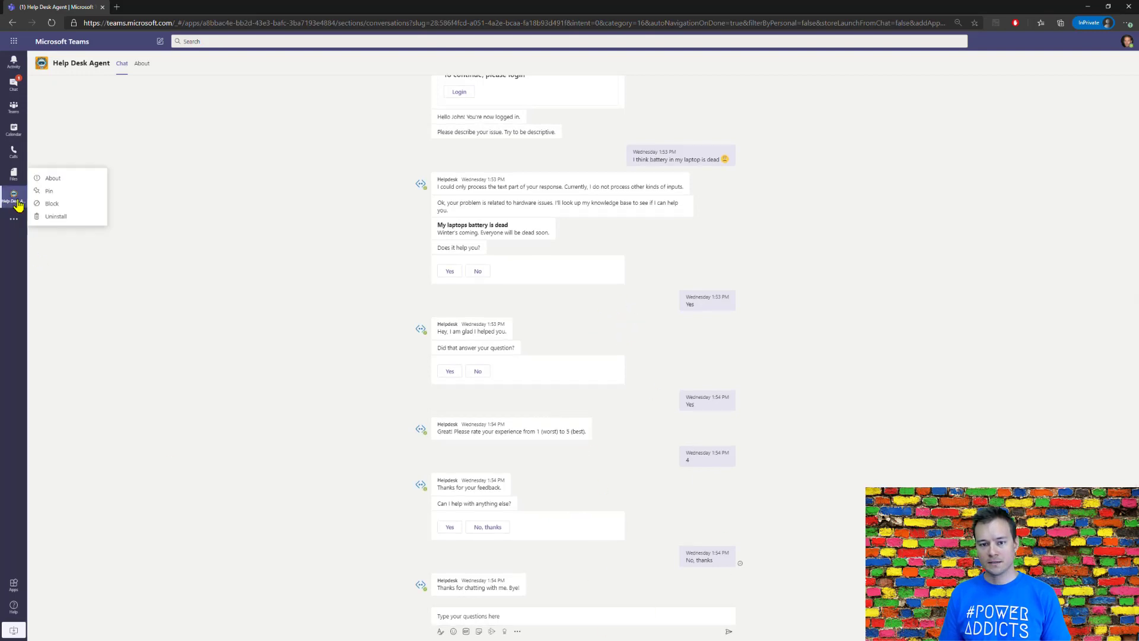
click(47, 193)
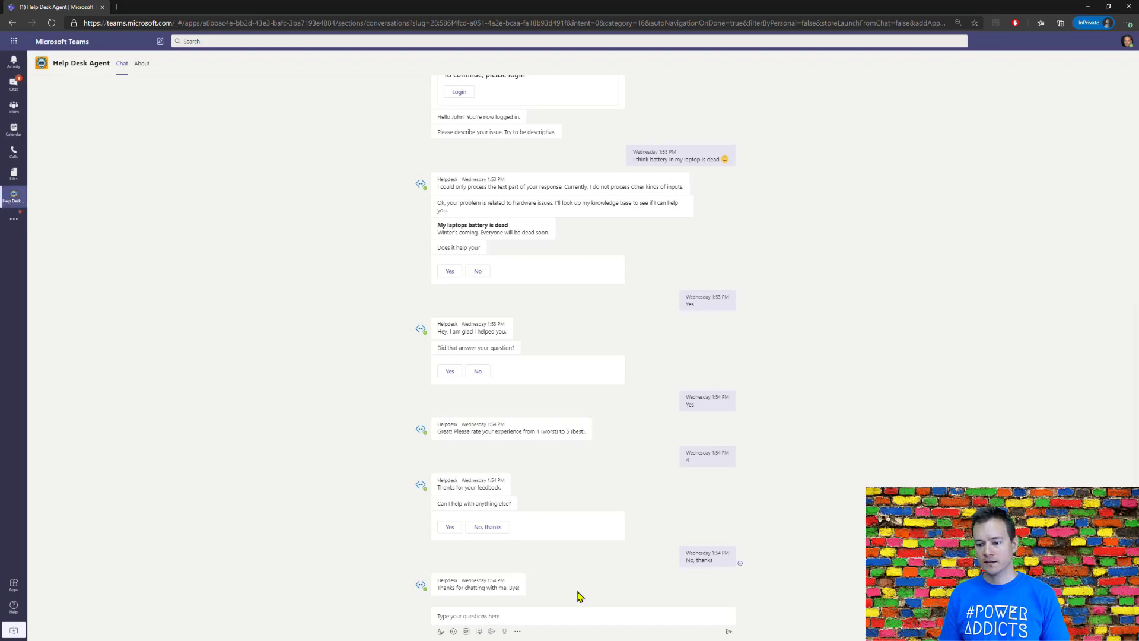
click(594, 621)
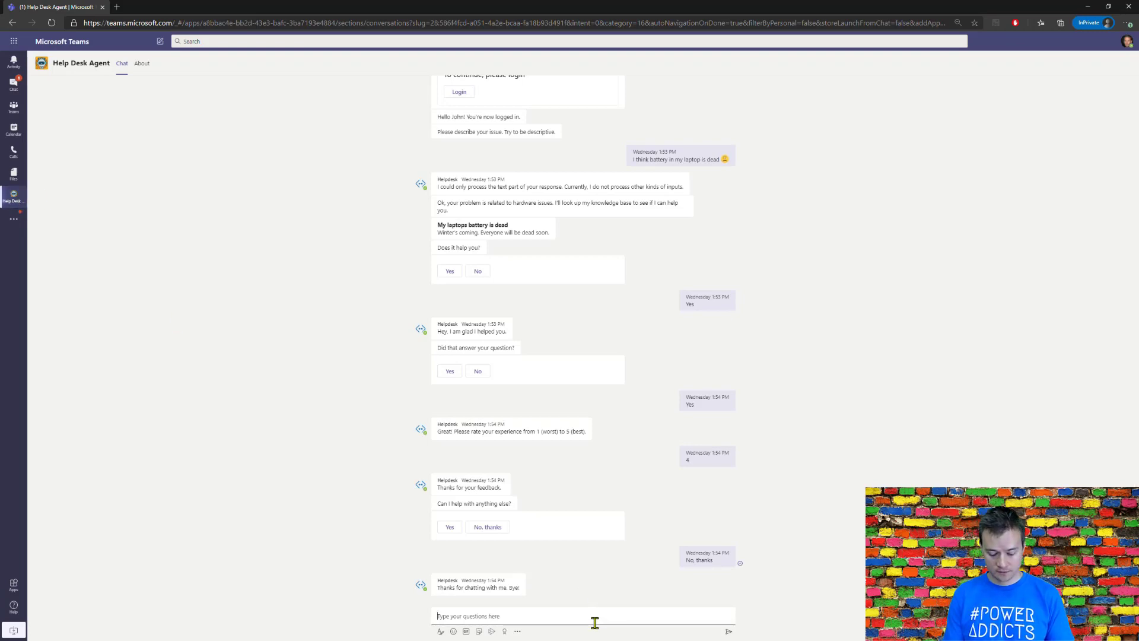
text(helpdesk i ne)
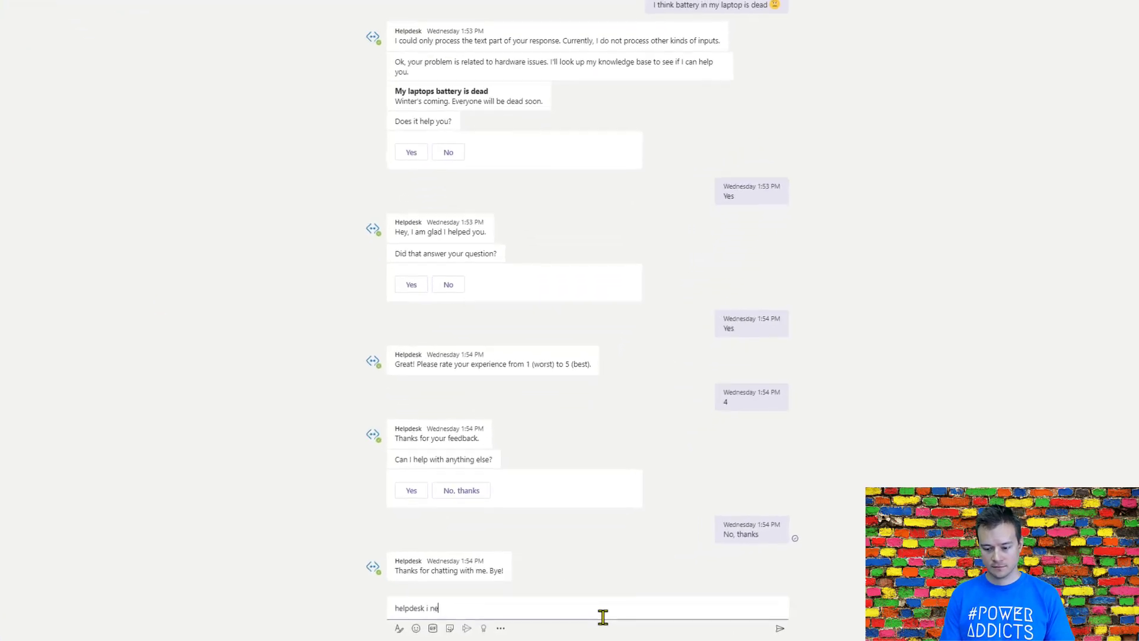
text(ed some help)
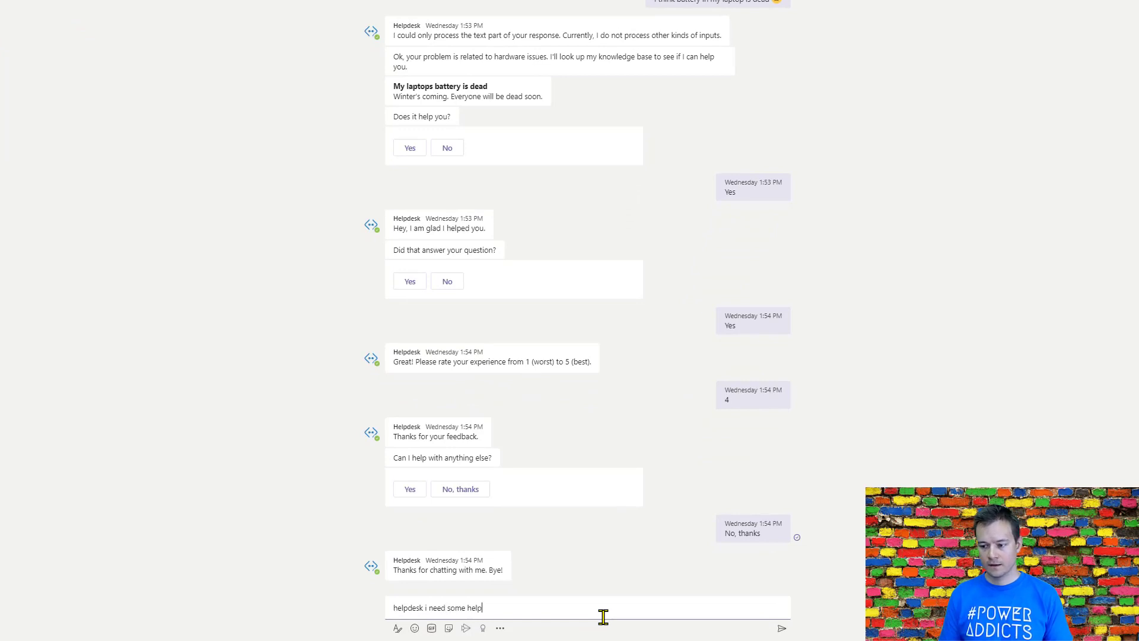
key(Return)
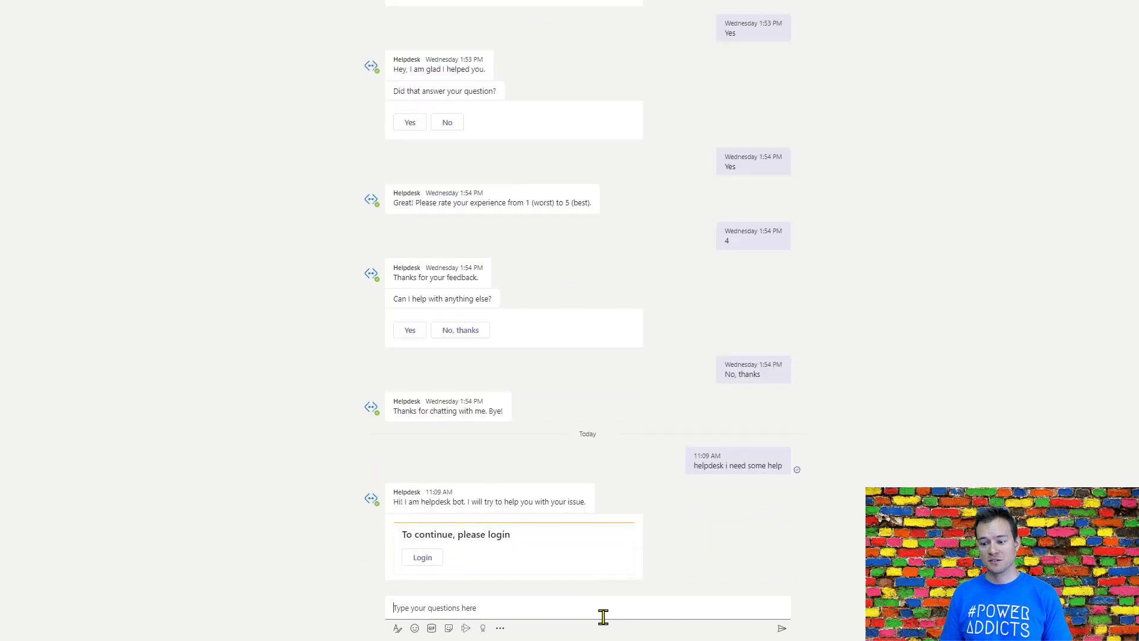
Step: Log in through the bot's login card and send the issue description "Formulas in excel don't work for me. They displays as a text."
click(421, 558)
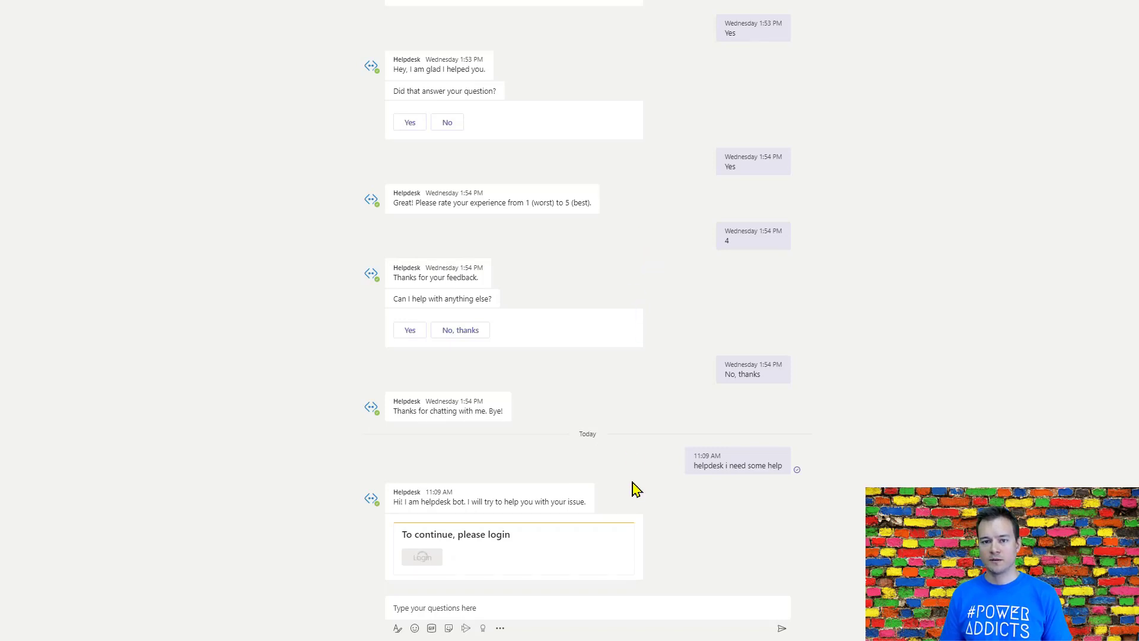
click(528, 609)
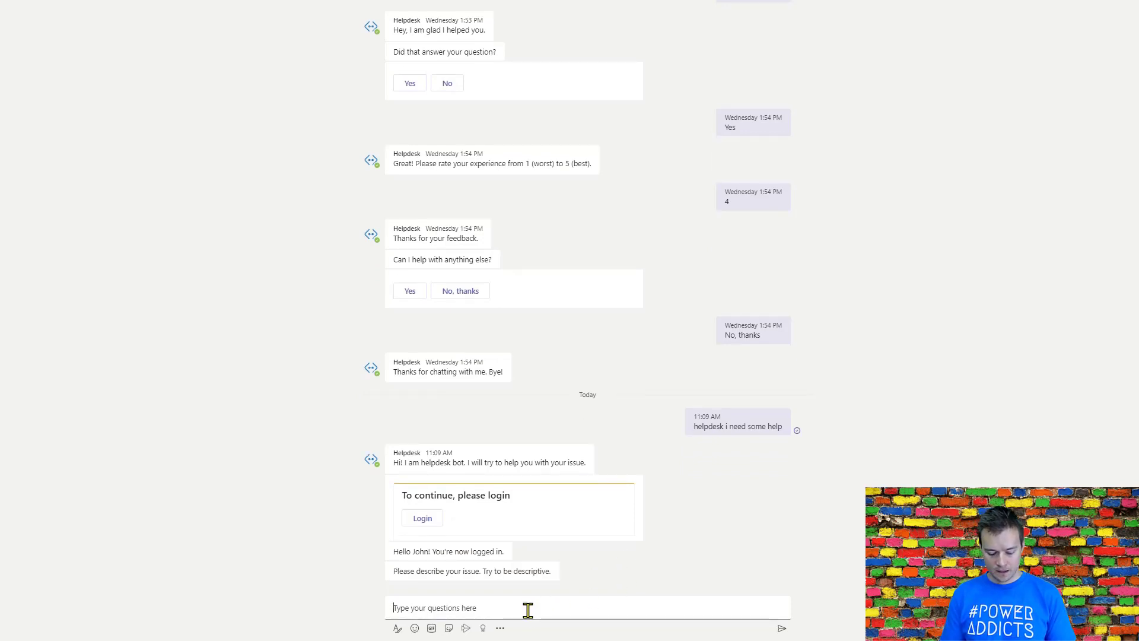
text(I)
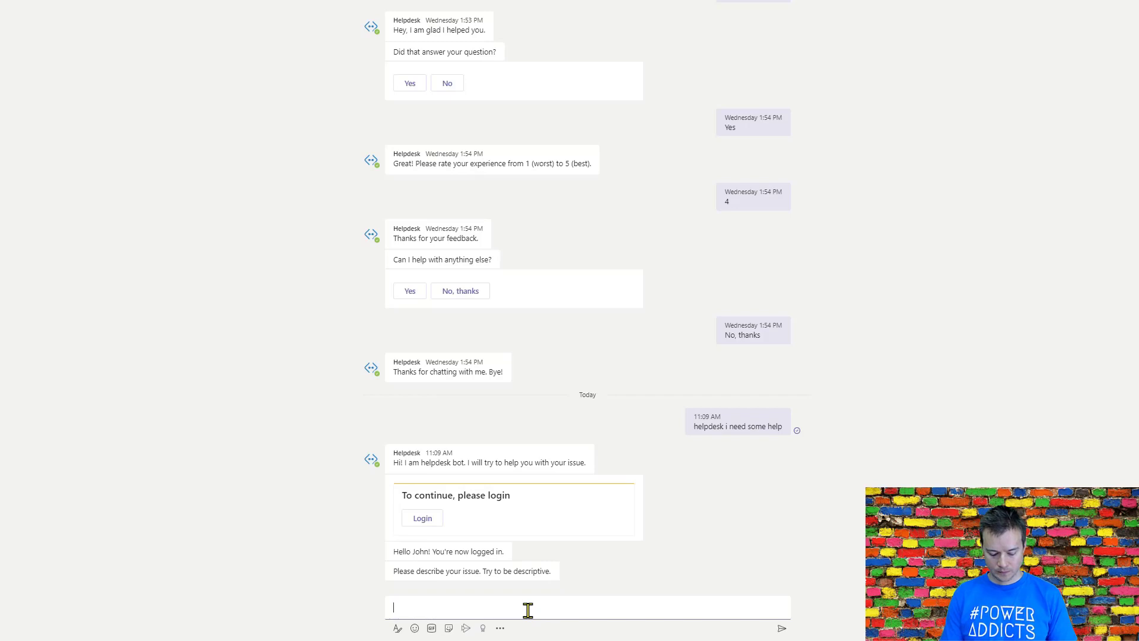
key(BackSpace)
text(Formula)
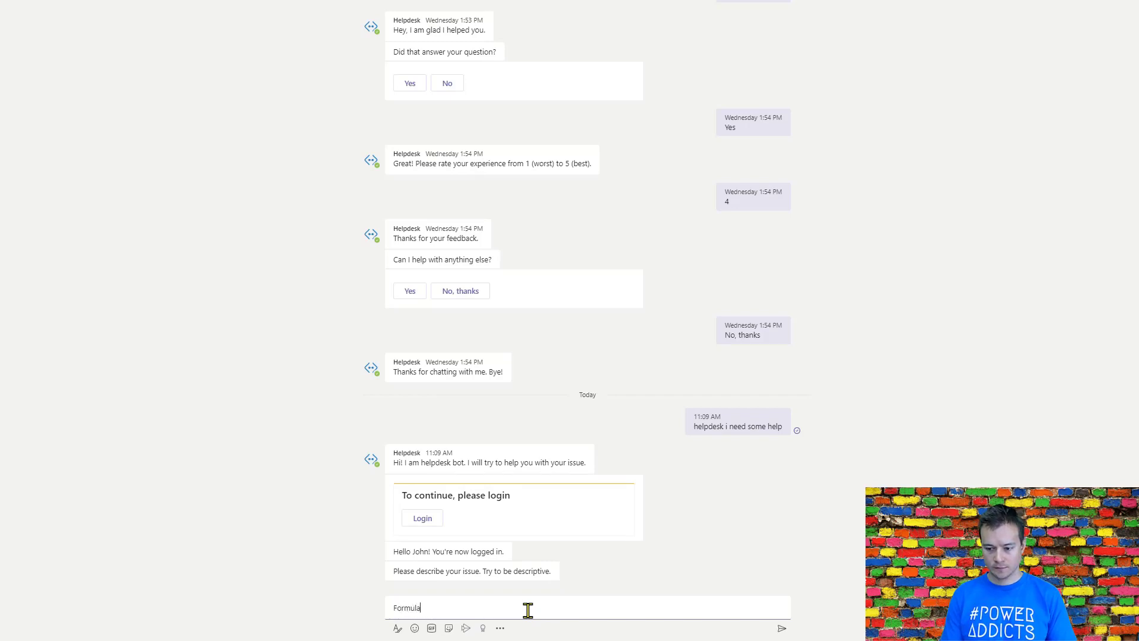
text(s in excel )
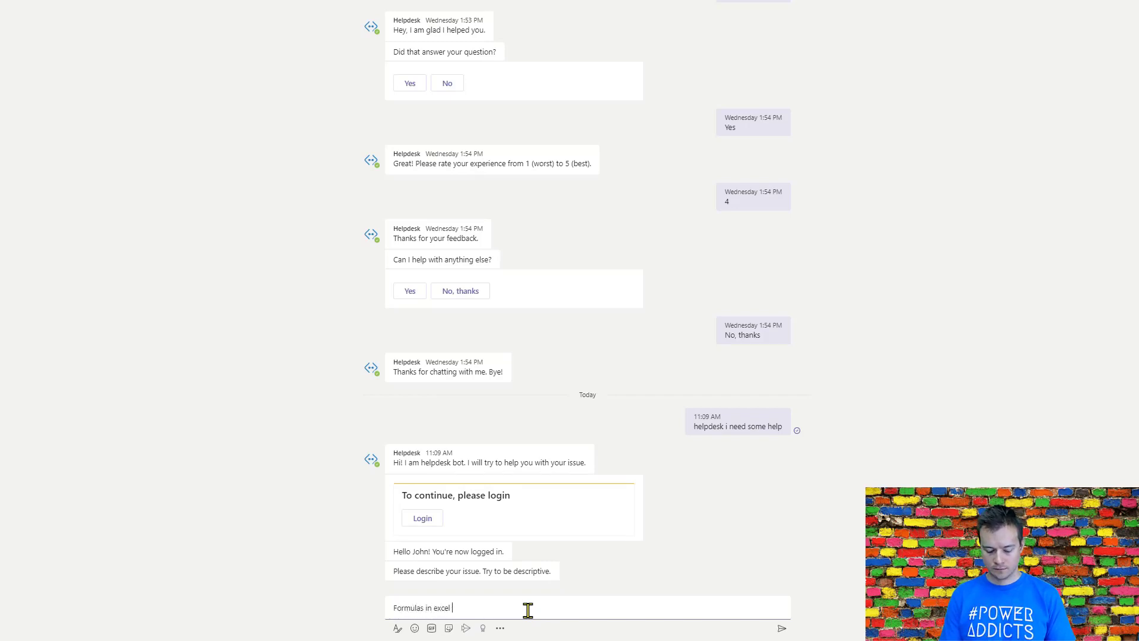
text(don't w)
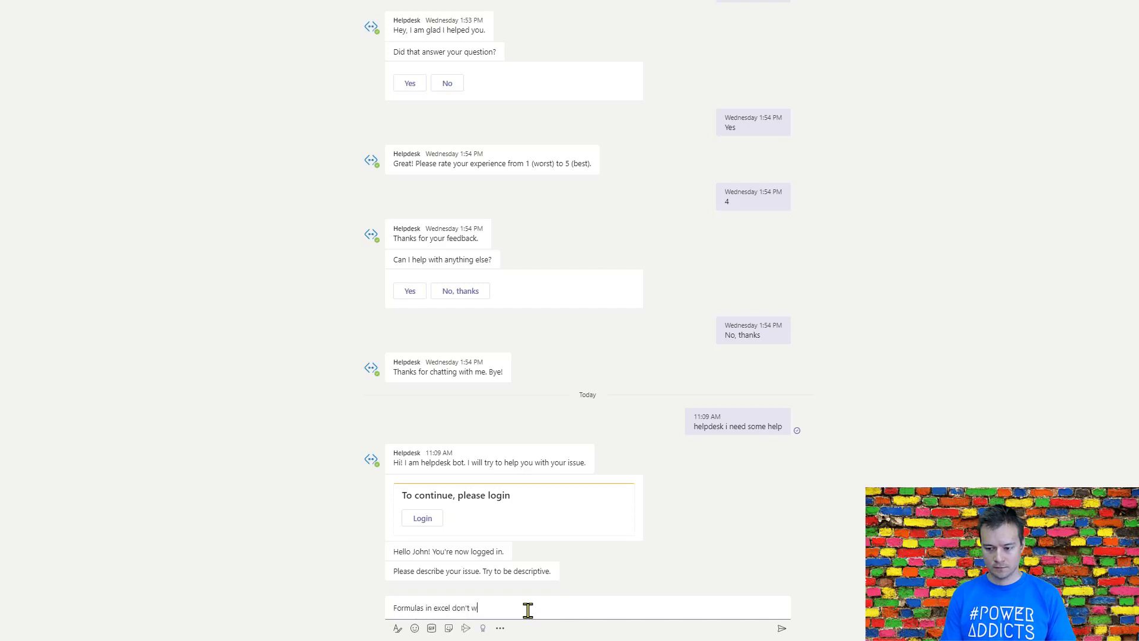
text(ork for me. )
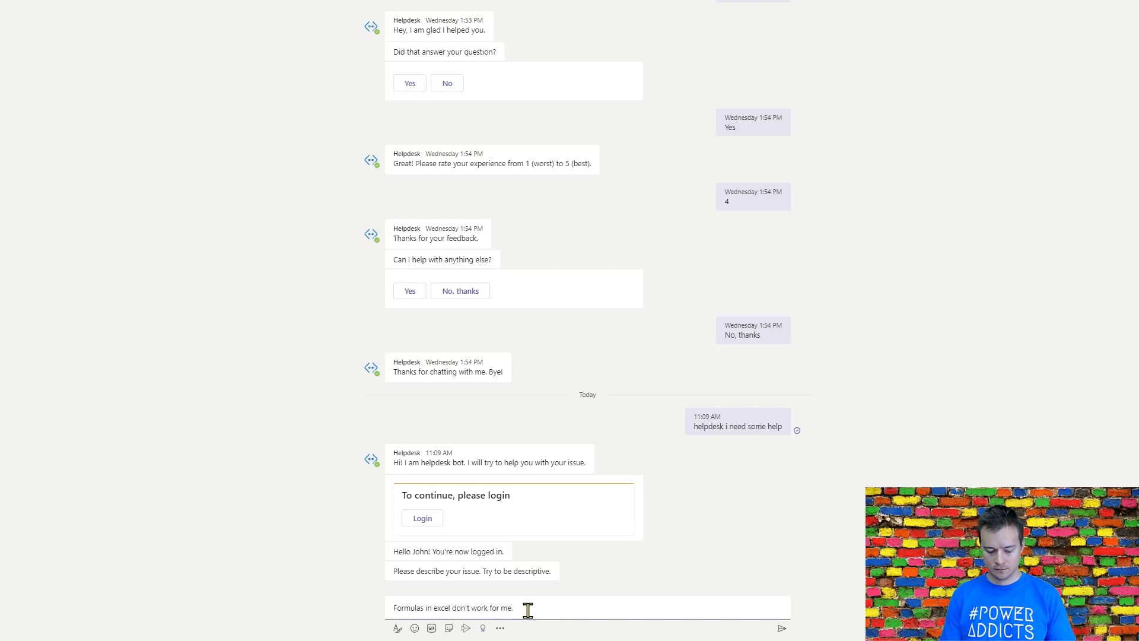
text(They displays)
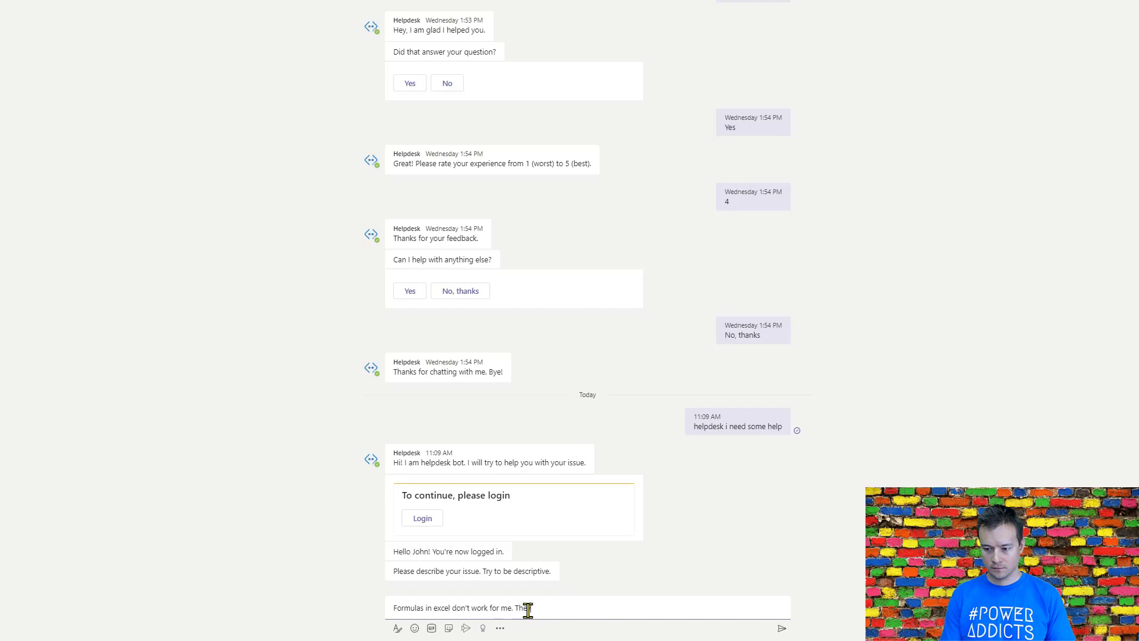
text( a)
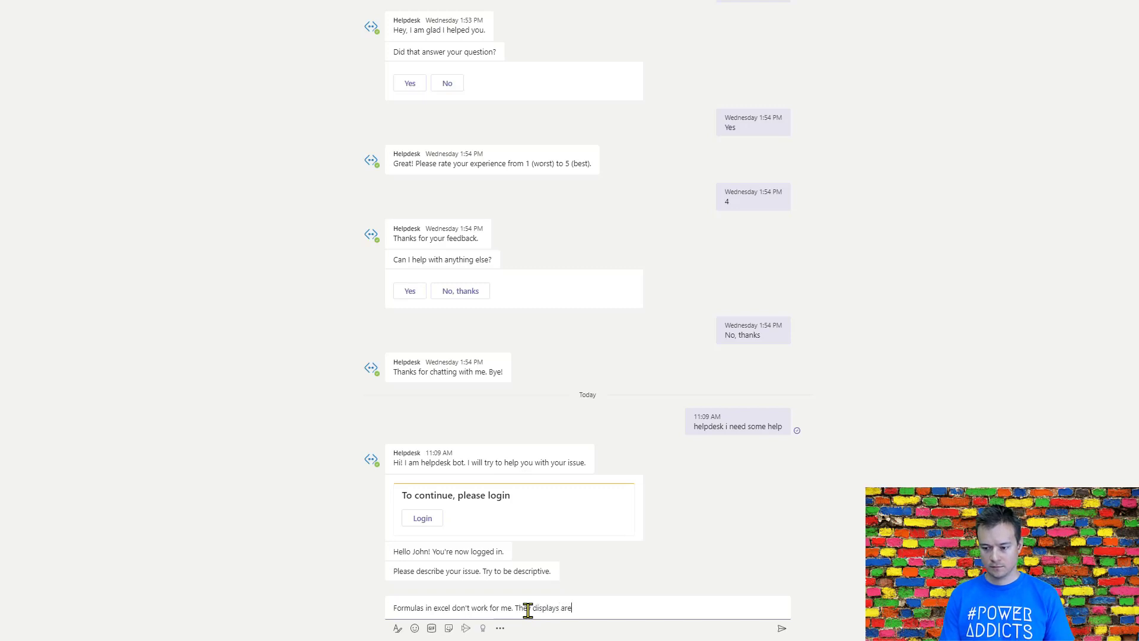
text(s a )
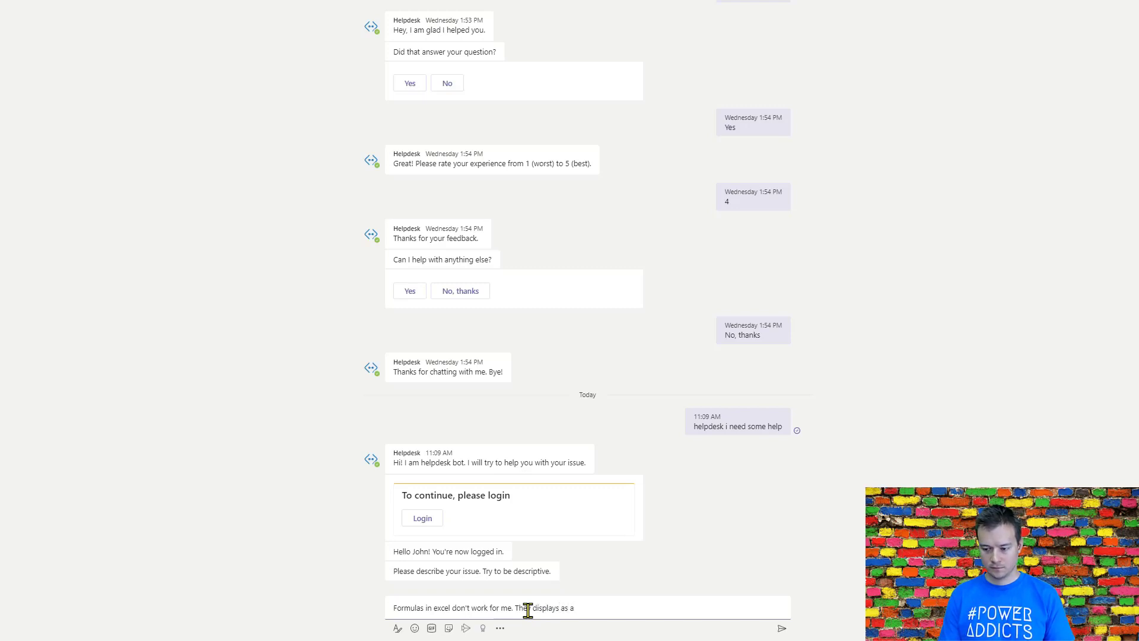
text(text.)
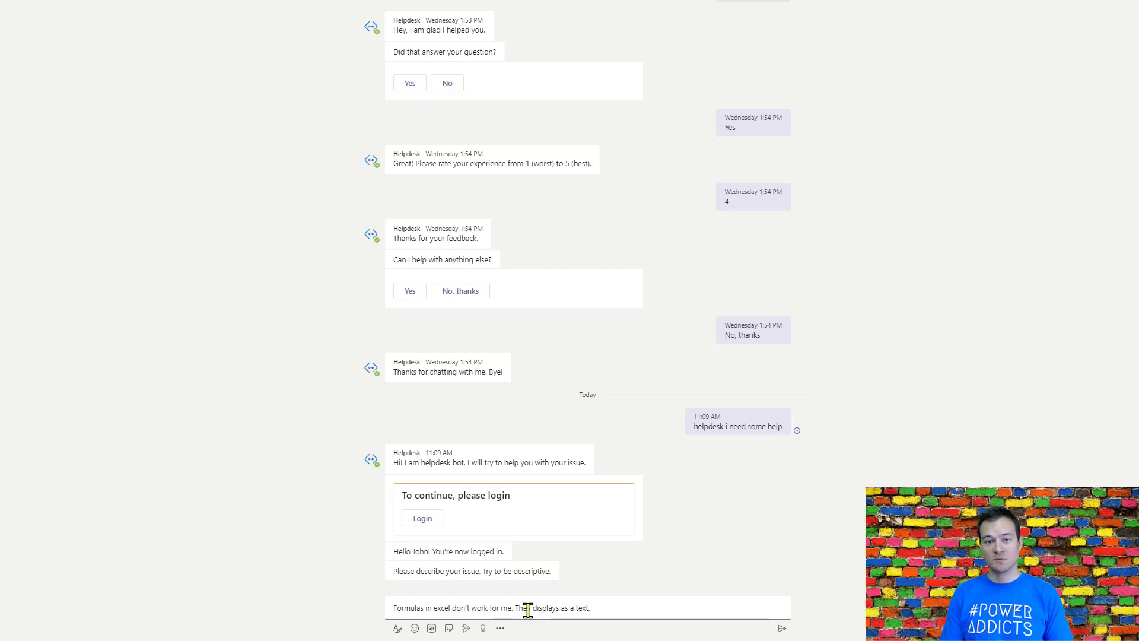
key(Return)
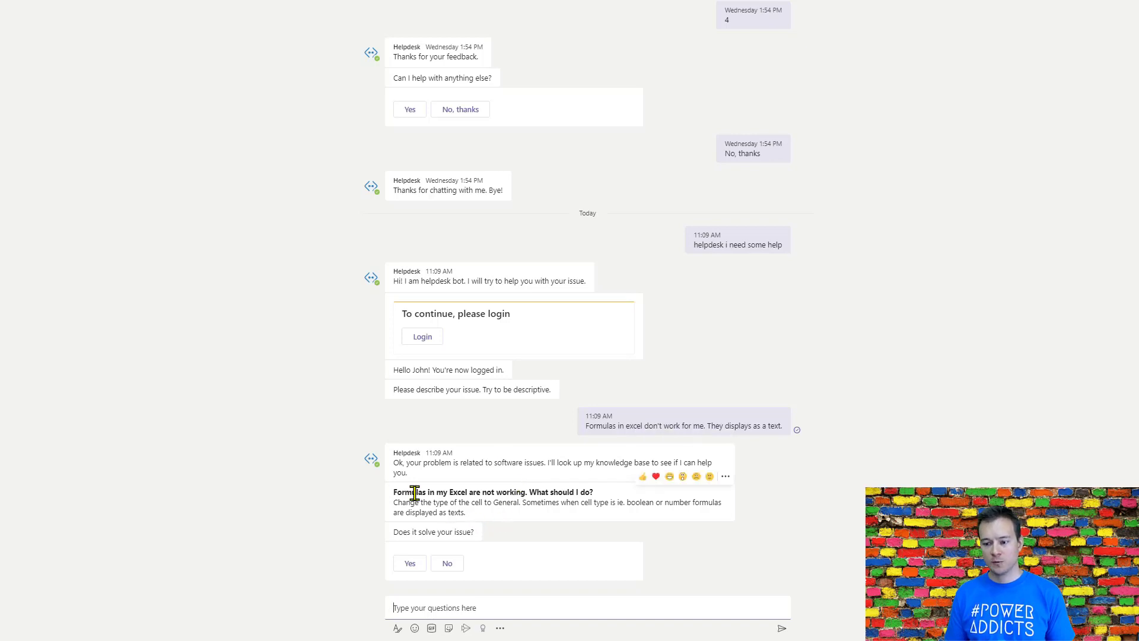
Step: Review the bot's suggested answer about Excel formulas and reply Yes to both its follow-up questions on whether it helped
drag(394, 492, 583, 519)
click(548, 504)
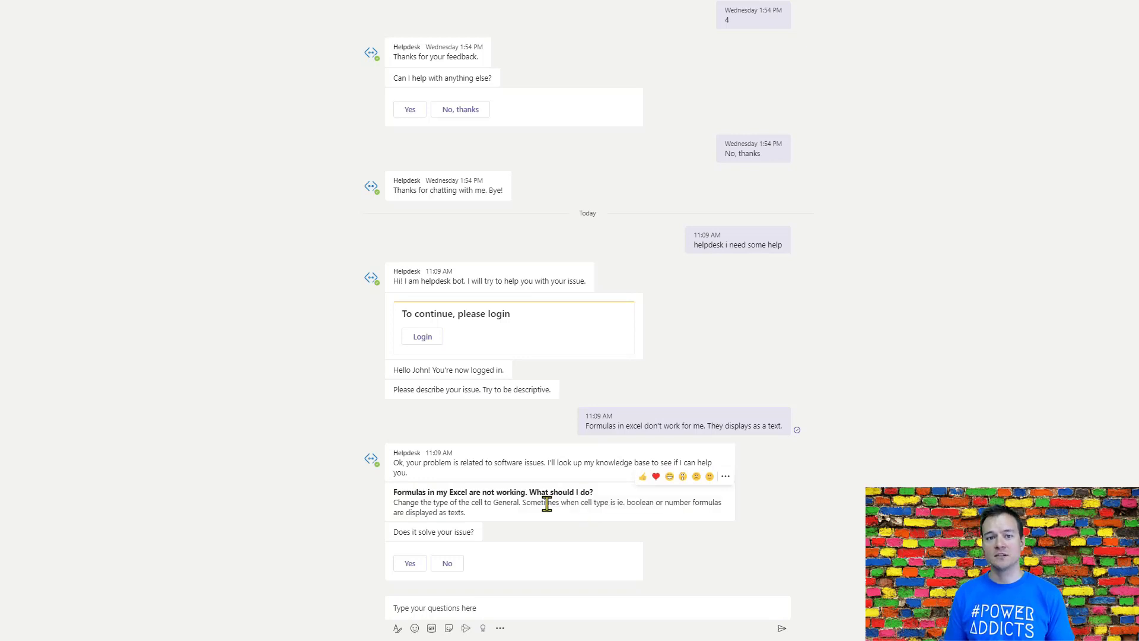
click(409, 573)
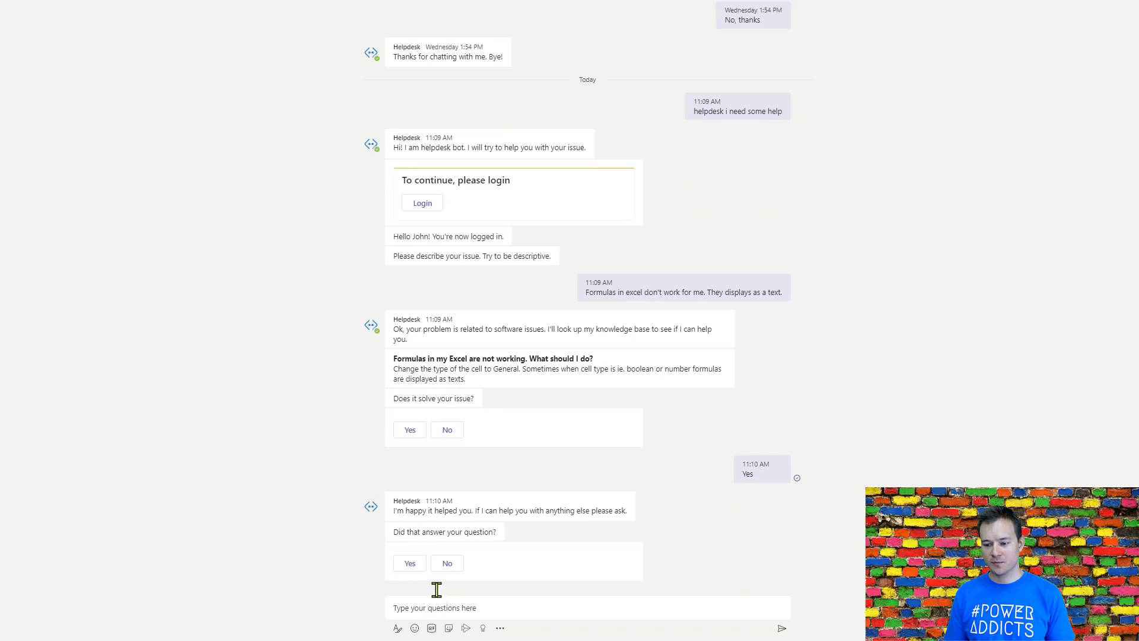
click(408, 563)
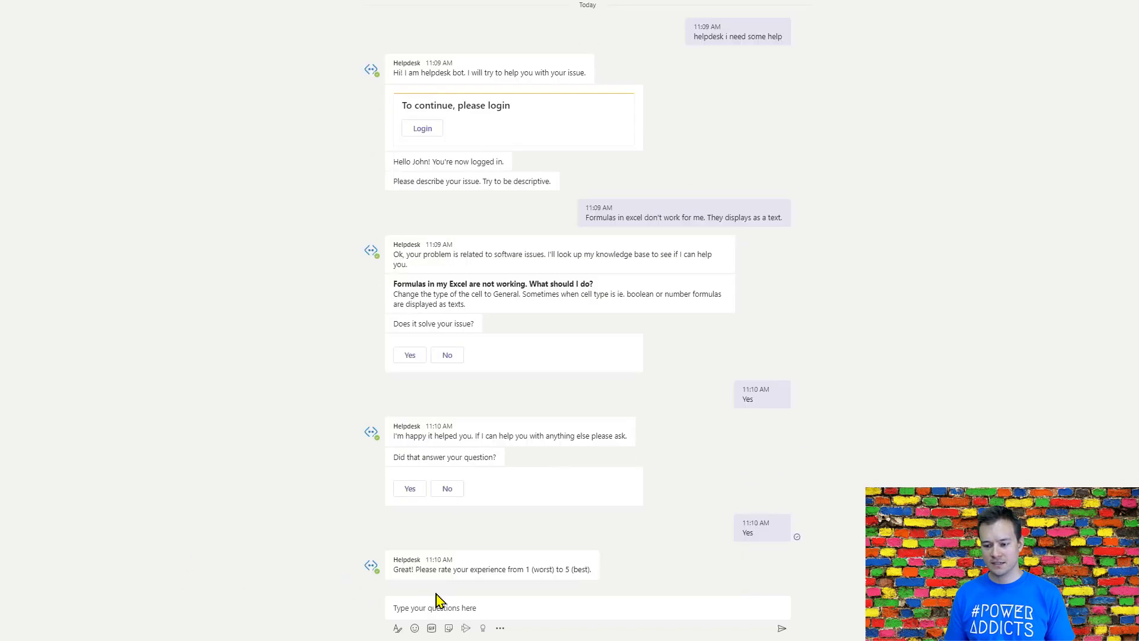
Step: Rate the bot experience as 5 and decline further help with "No, thanks"
click(451, 608)
text(5)
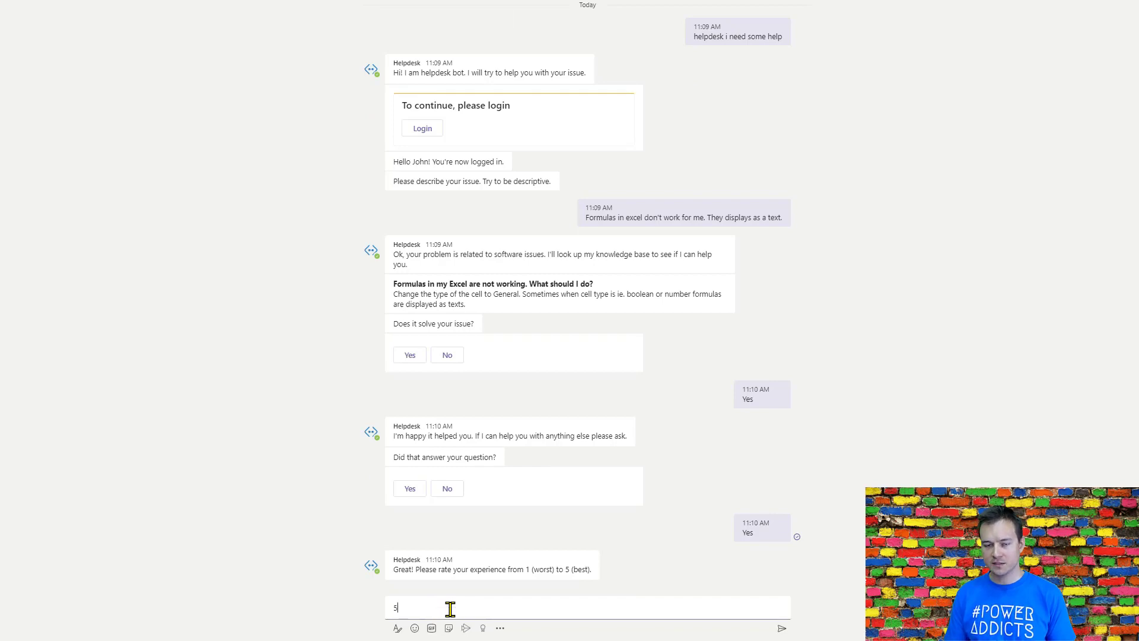
key(Return)
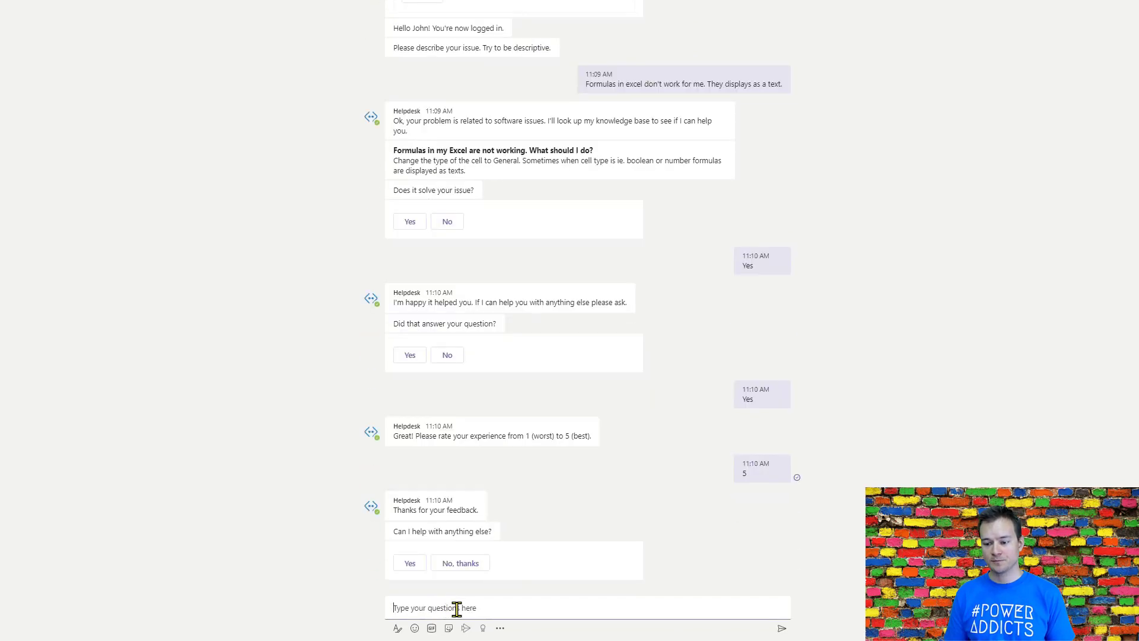
click(467, 563)
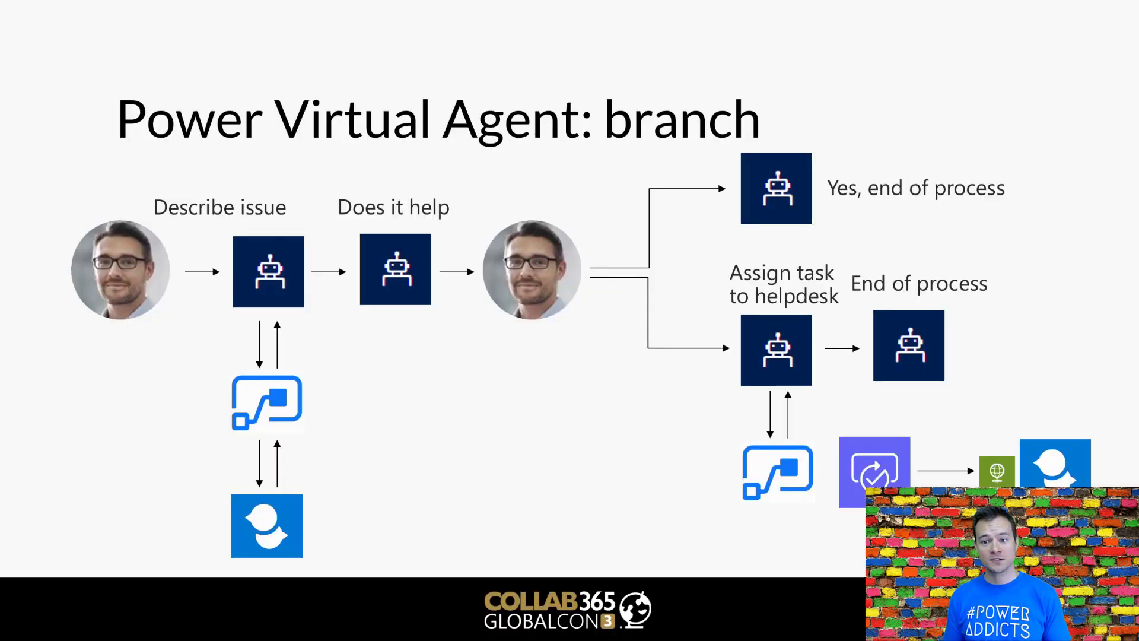
key(Right)
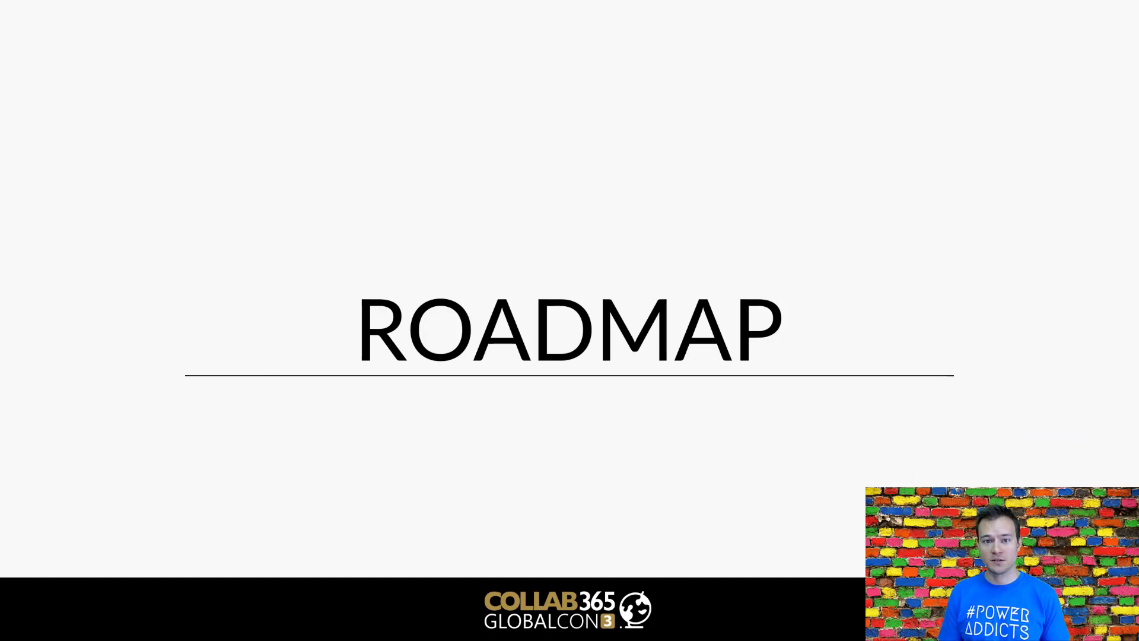
key(Right)
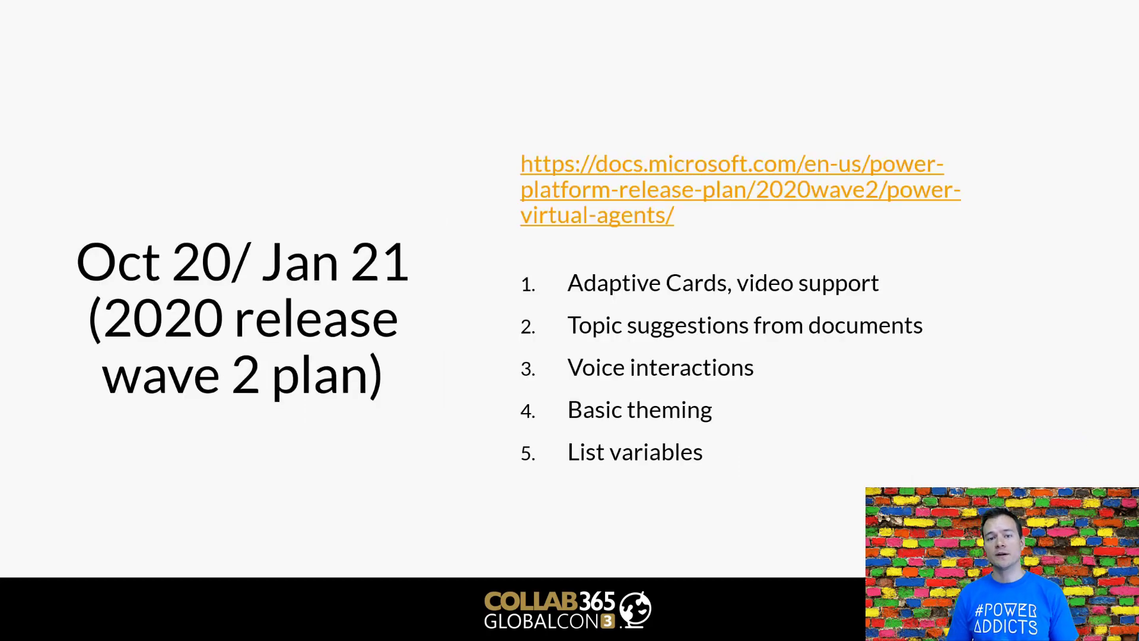